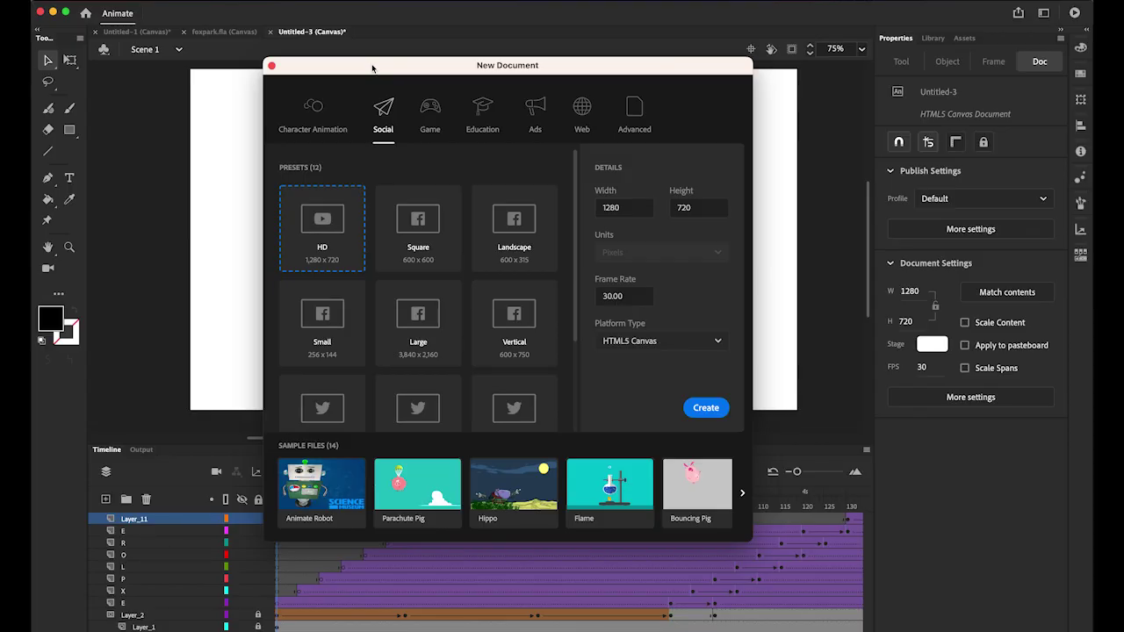
Step: Create an HTML5 Canvas document from the HD social preset, 1280 x 720 pixels at 30 fps
{"action": "left_click_drag", "start_coordinate": [372, 69], "coordinate": [292, 38]}
{"action": "double_click", "coordinate": [544, 177]}
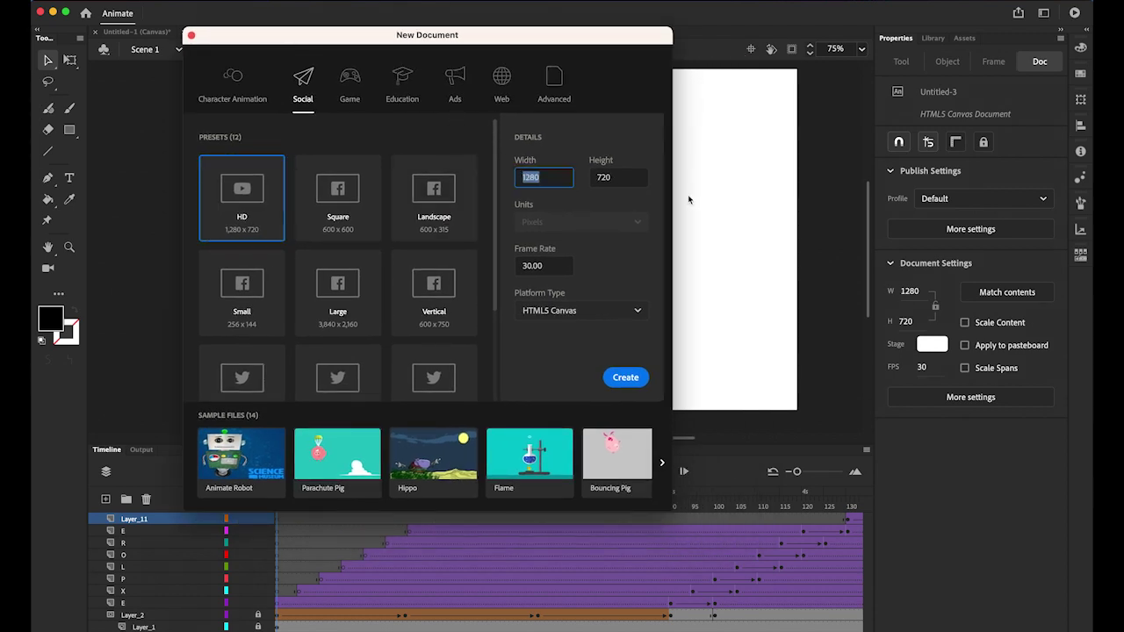
{"action": "double_click", "coordinate": [625, 179]}
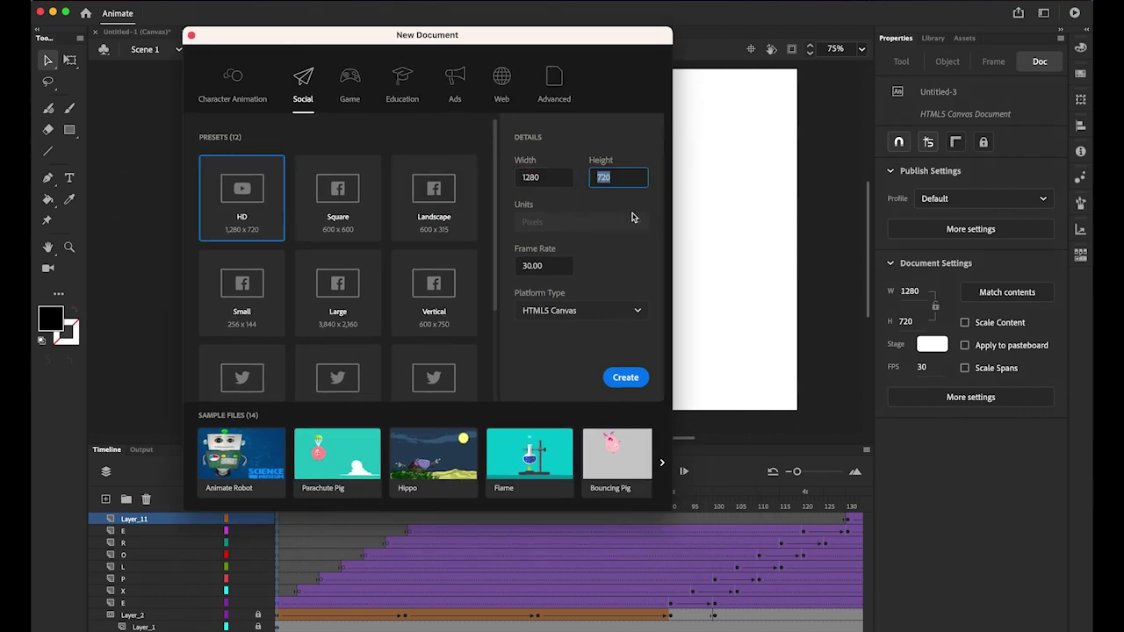
{"action": "double_click", "coordinate": [553, 266]}
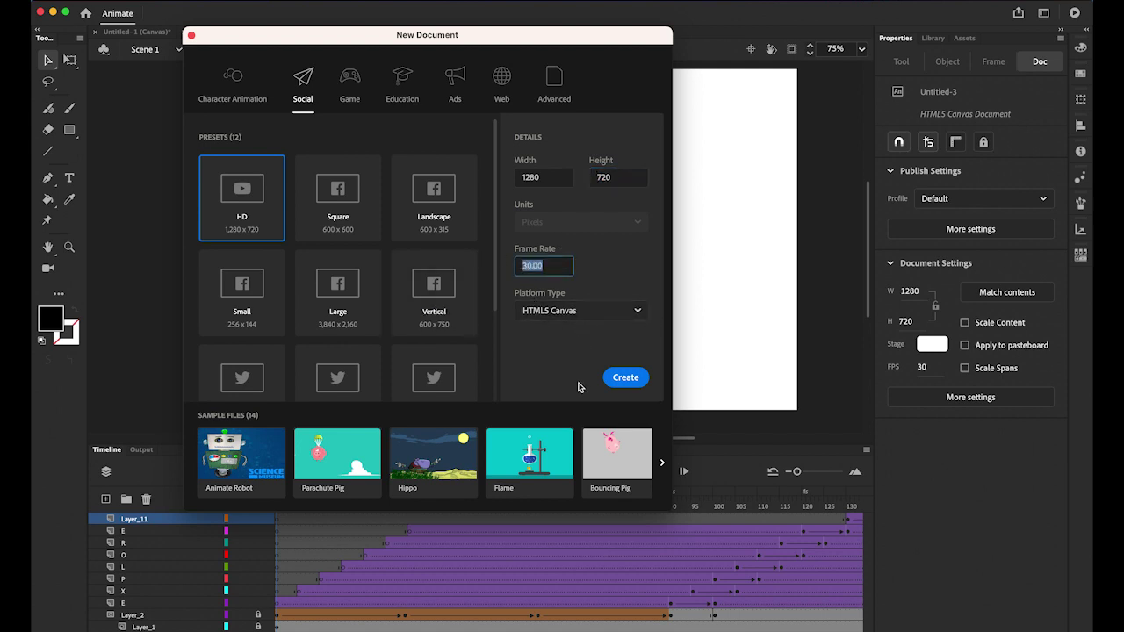
{"action": "left_click", "coordinate": [637, 384]}
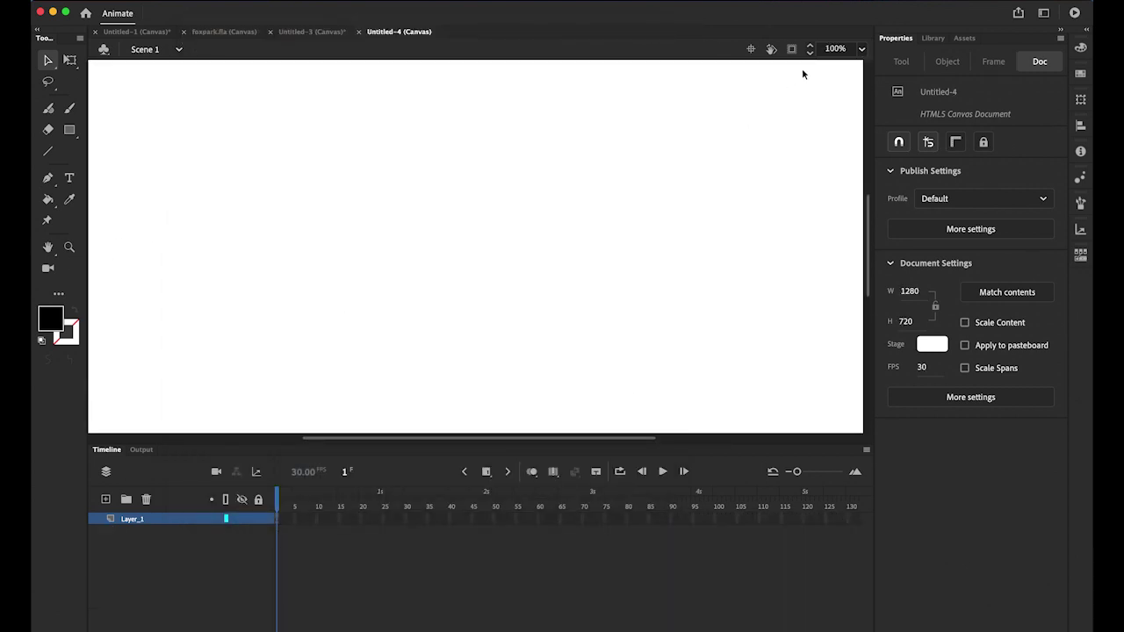
Step: Draw a small solid black circle with the Oval tool on the pasteboard, just outside the stage's upper-left corner
{"action": "left_click", "coordinate": [860, 50]}
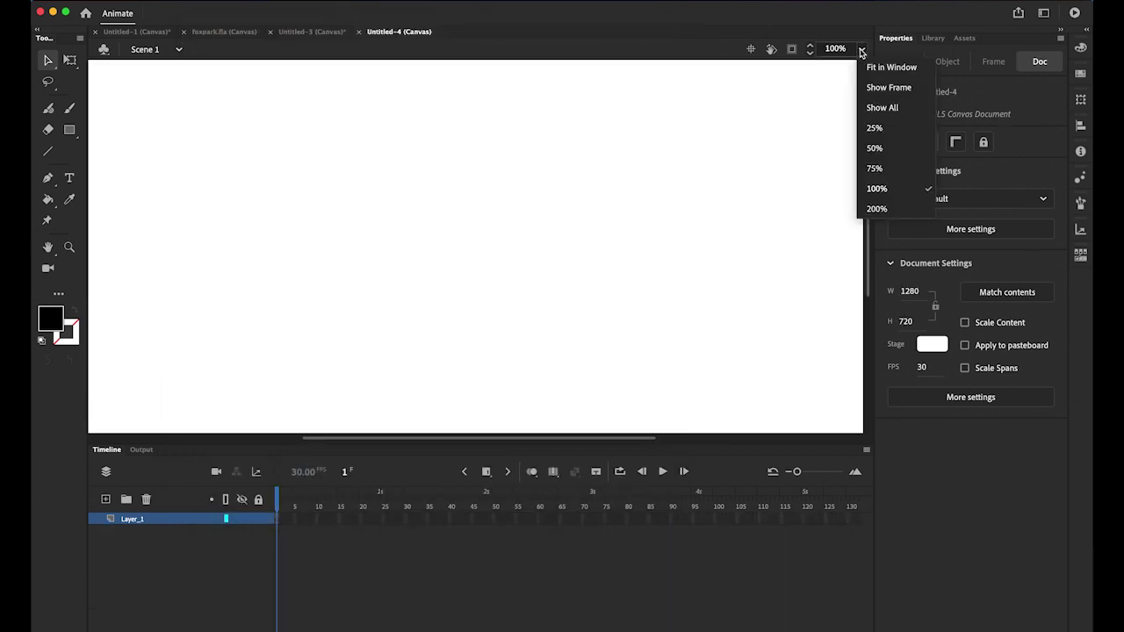
{"action": "left_click", "coordinate": [875, 168]}
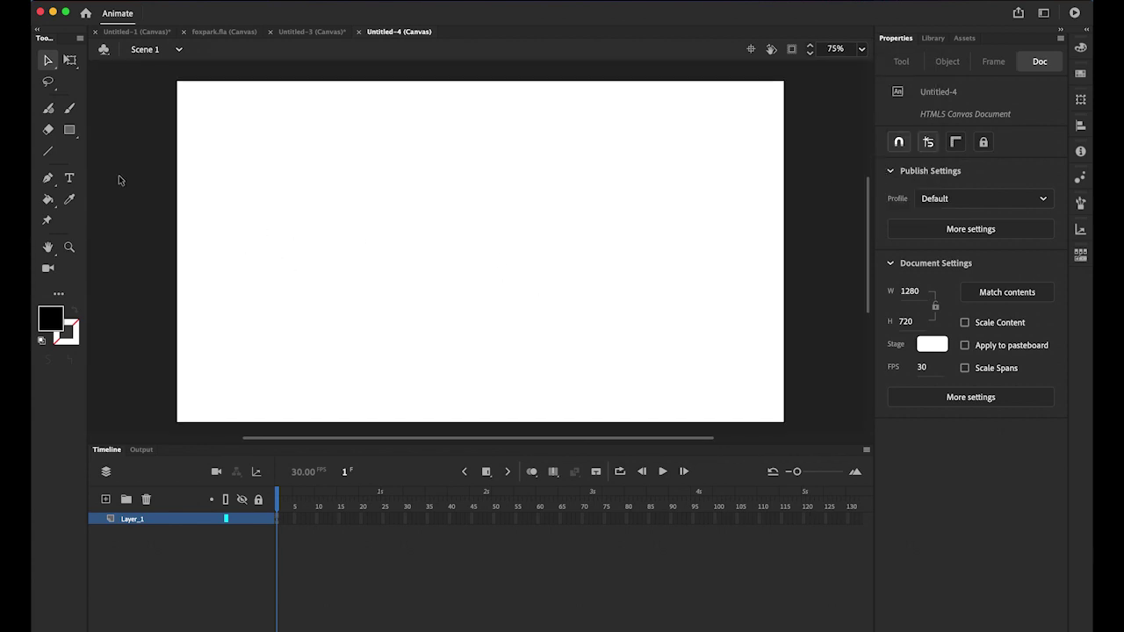
{"action": "left_click", "coordinate": [70, 130]}
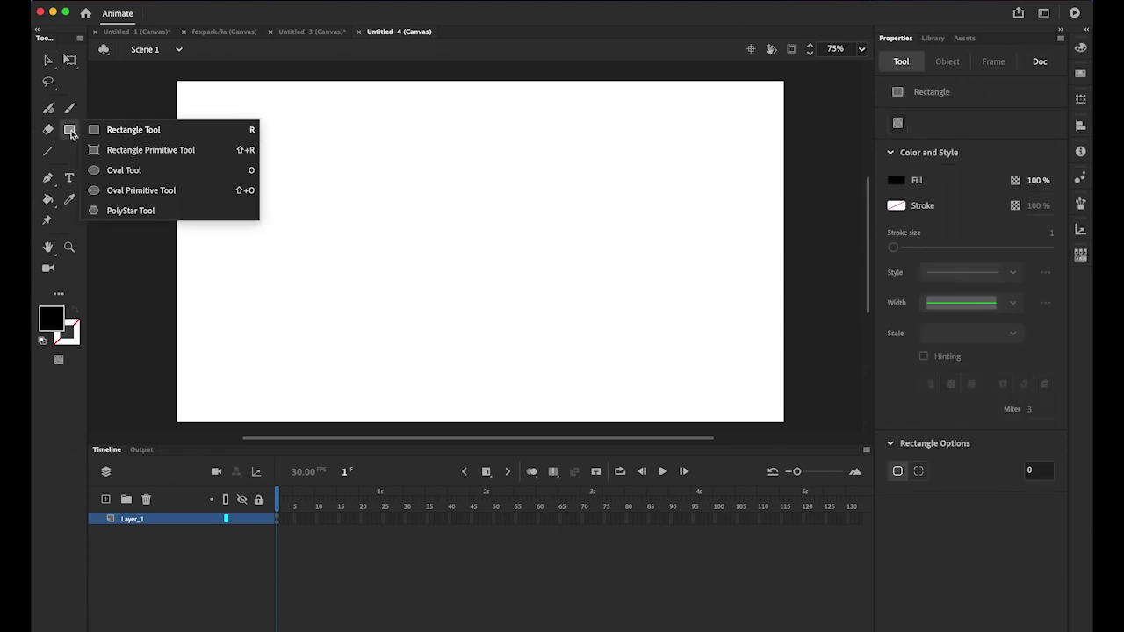
{"action": "left_click", "coordinate": [112, 169]}
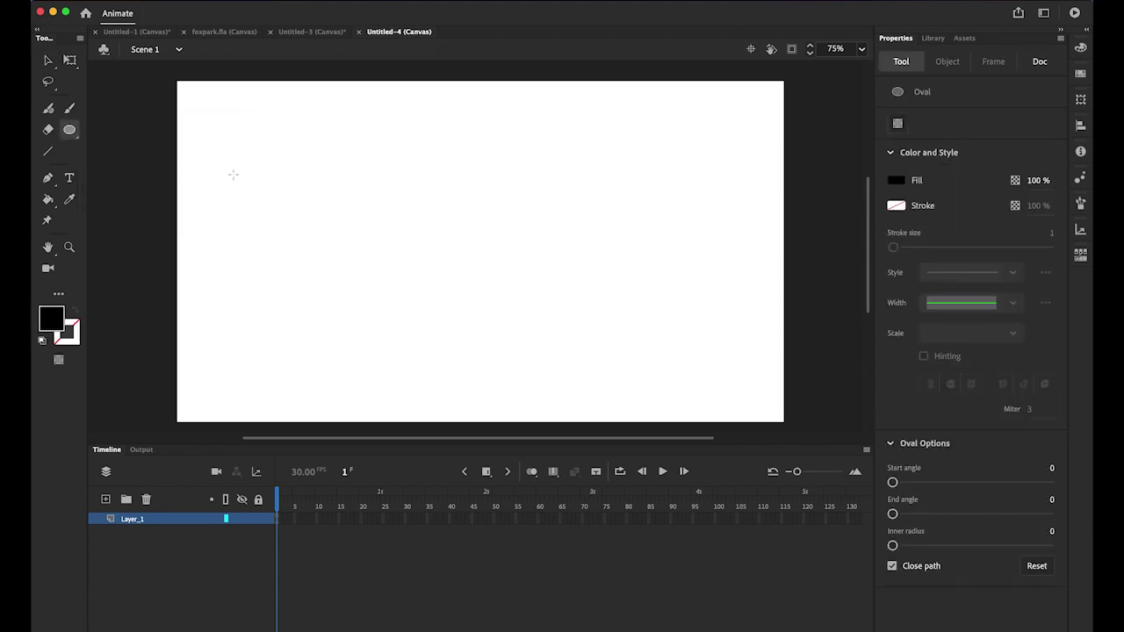
{"action": "left_click_drag", "start_coordinate": [317, 187], "coordinate": [328, 187]}
{"action": "left_click_drag", "start_coordinate": [100, 93], "coordinate": [172, 166]}
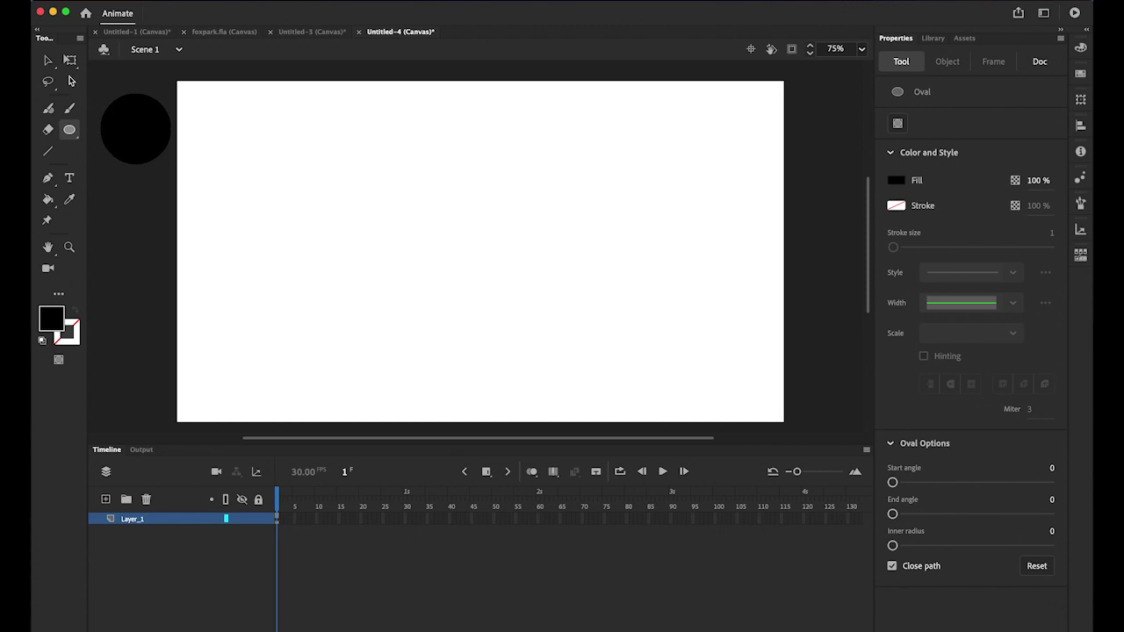
{"action": "key", "text": "v"}
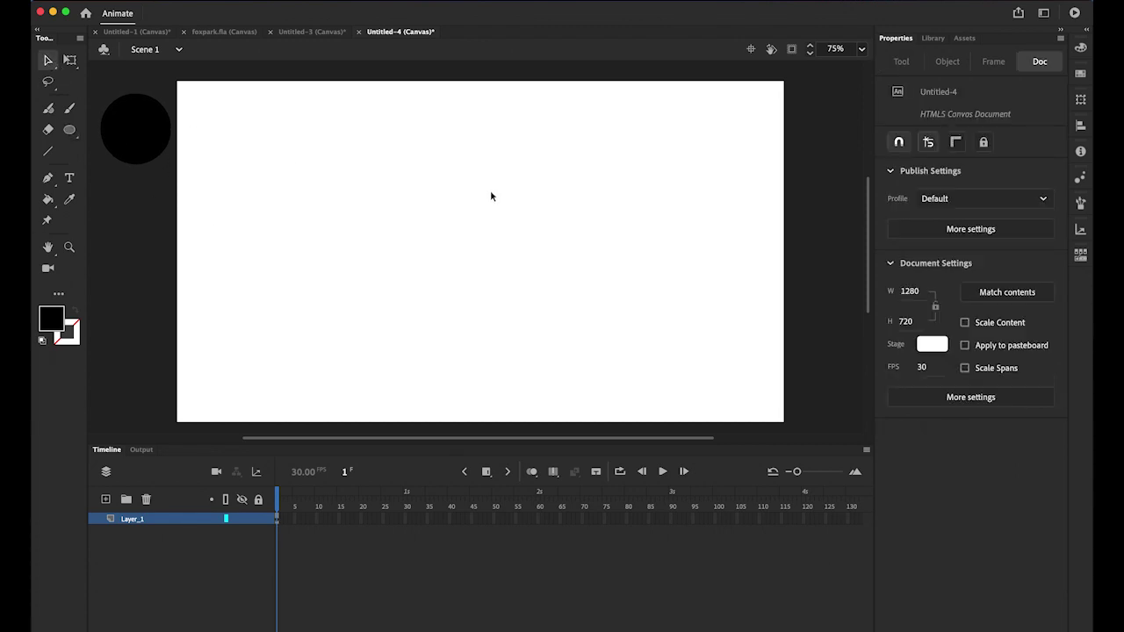
Step: Insert a blank keyframe at frame 30 of Layer_1
{"action": "left_click_drag", "start_coordinate": [489, 191], "coordinate": [528, 194]}
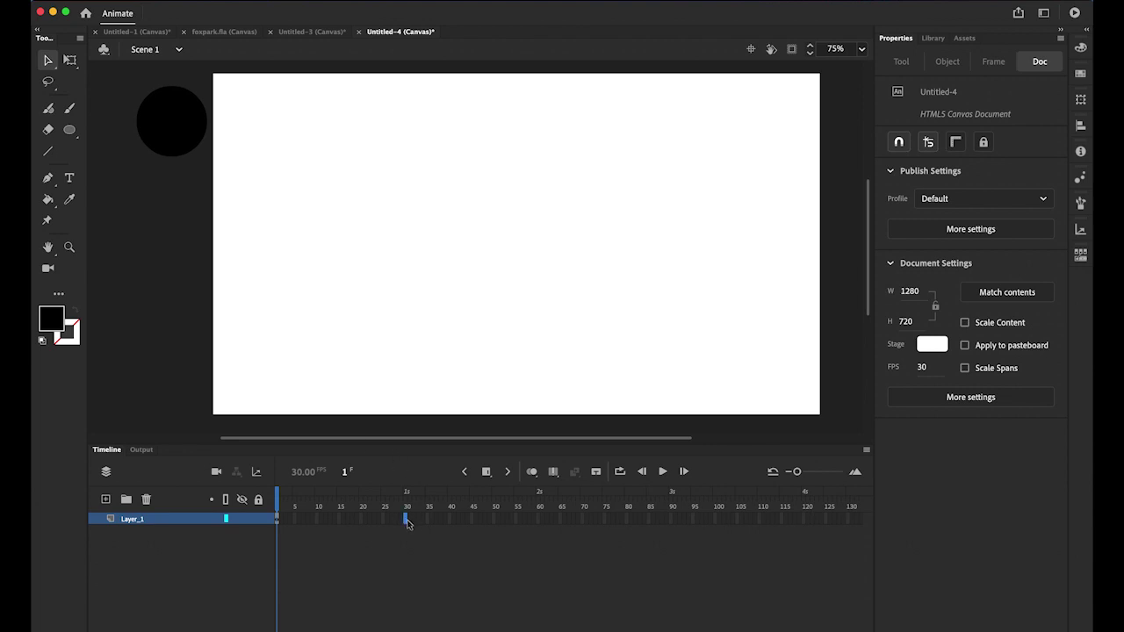
{"action": "left_click", "coordinate": [487, 474]}
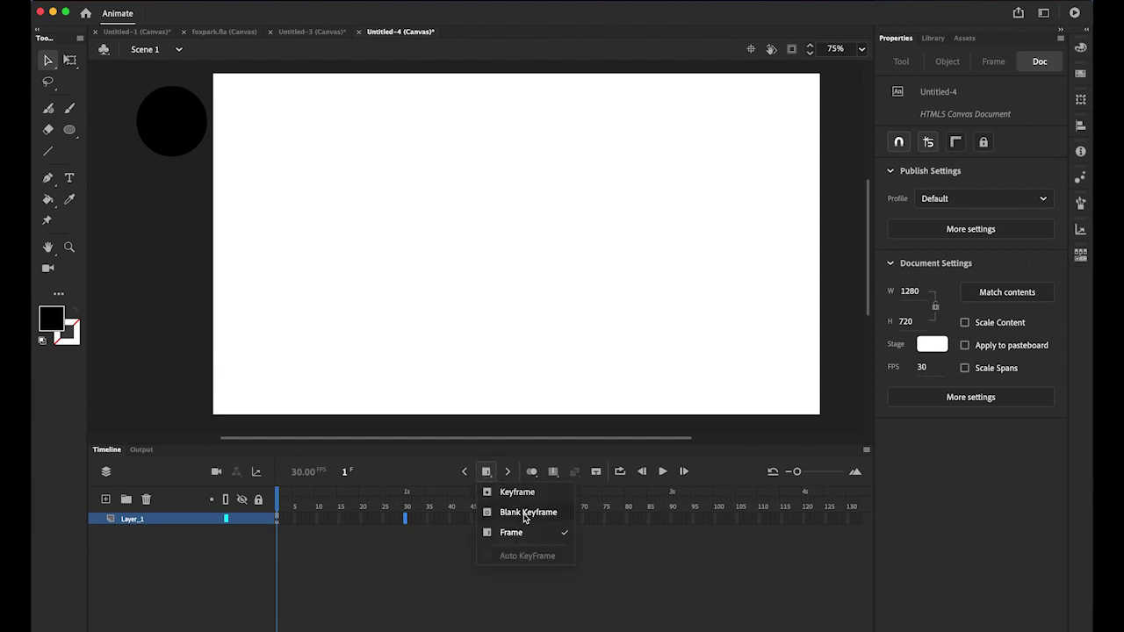
{"action": "left_click", "coordinate": [527, 513]}
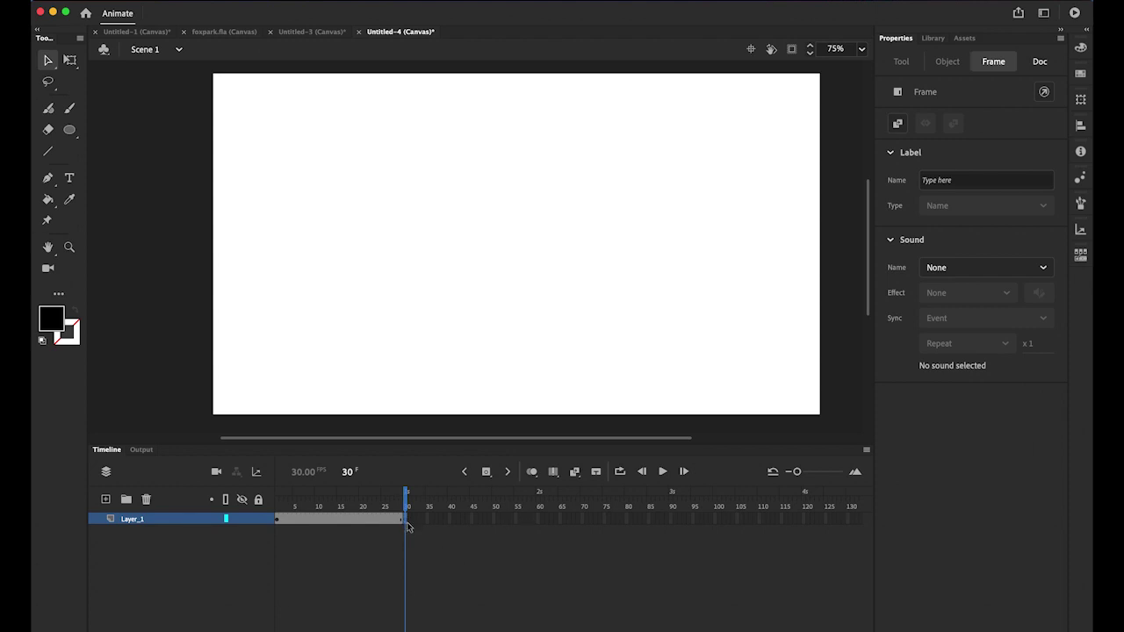
Step: Draw a small black square with the Rectangle tool near the stage's upper-right corner at frame 30
{"action": "left_click", "coordinate": [70, 130]}
{"action": "left_click", "coordinate": [122, 132]}
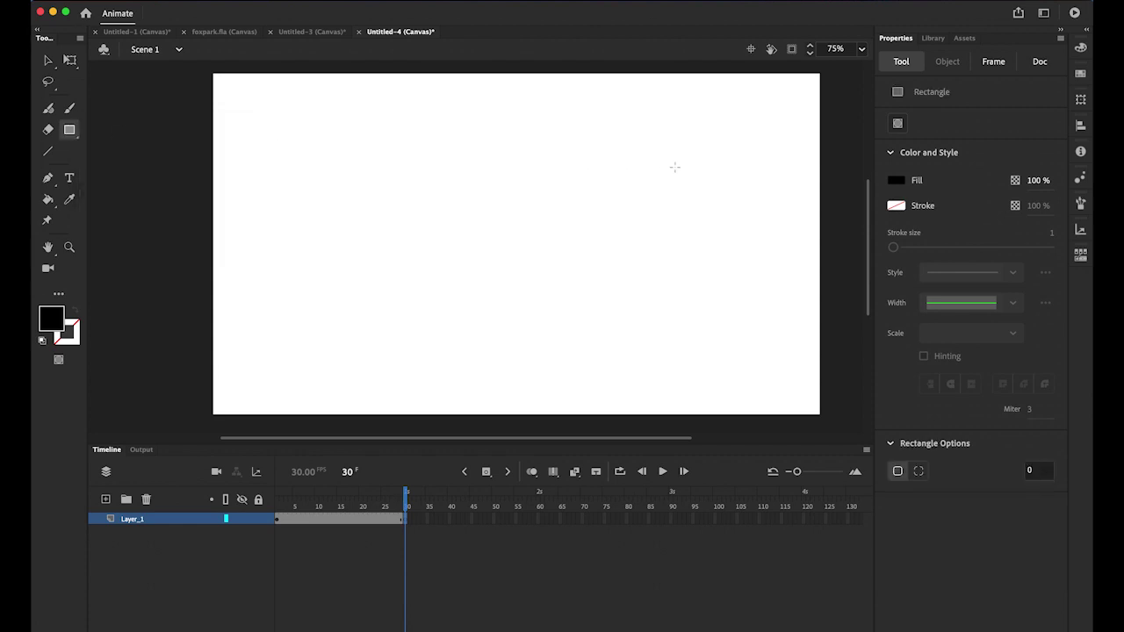
{"action": "left_click_drag", "start_coordinate": [734, 111], "coordinate": [807, 184]}
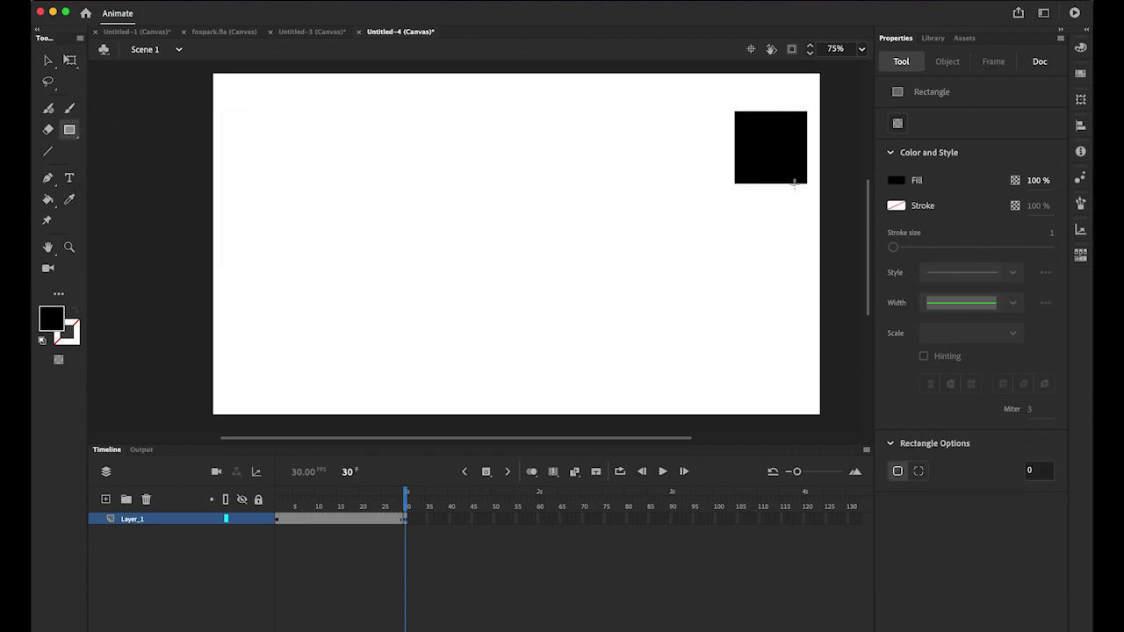
Step: Rotate the black square 45 degrees into a diamond and position it at about X 1032, Y 30
{"action": "left_click", "coordinate": [71, 60]}
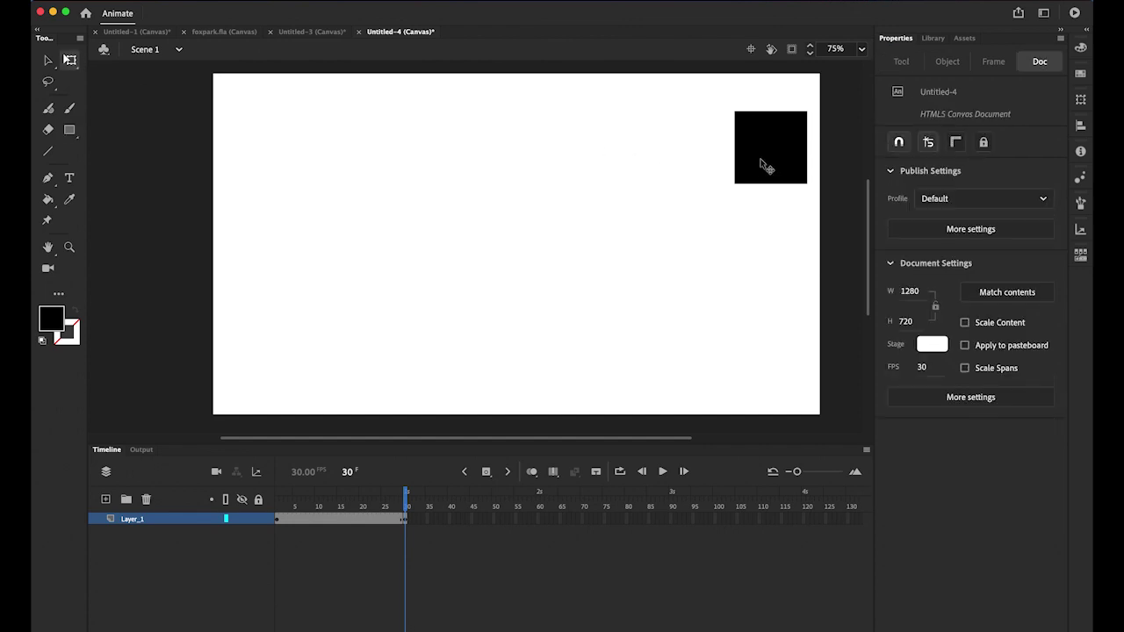
{"action": "left_click", "coordinate": [766, 167]}
{"action": "left_click_drag", "start_coordinate": [814, 196], "coordinate": [748, 154]}
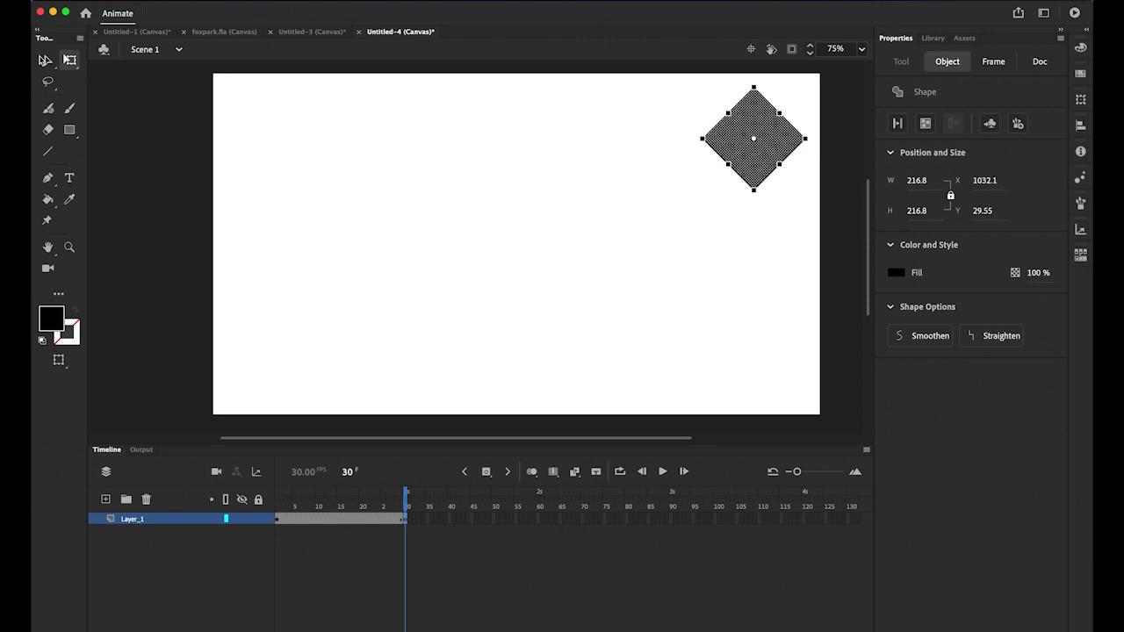
{"action": "left_click", "coordinate": [47, 60]}
{"action": "left_click", "coordinate": [138, 151]}
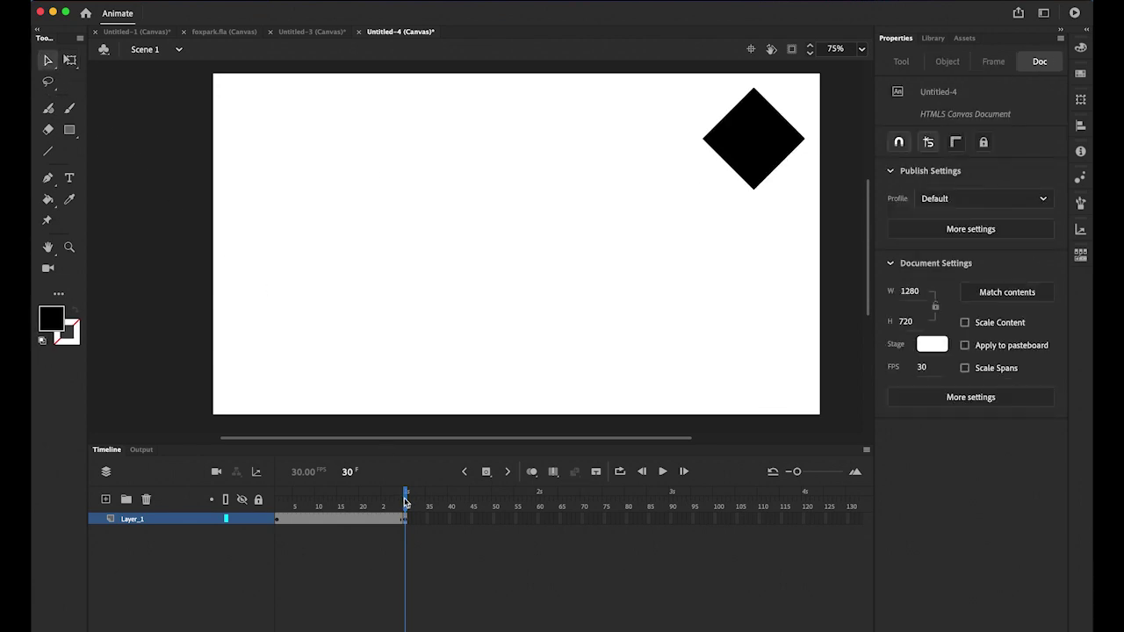
Step: Check the shapes at frames 1 and 30, and insert a blank keyframe at frame 60 of Layer_1
{"action": "left_click_drag", "start_coordinate": [405, 502], "coordinate": [278, 506]}
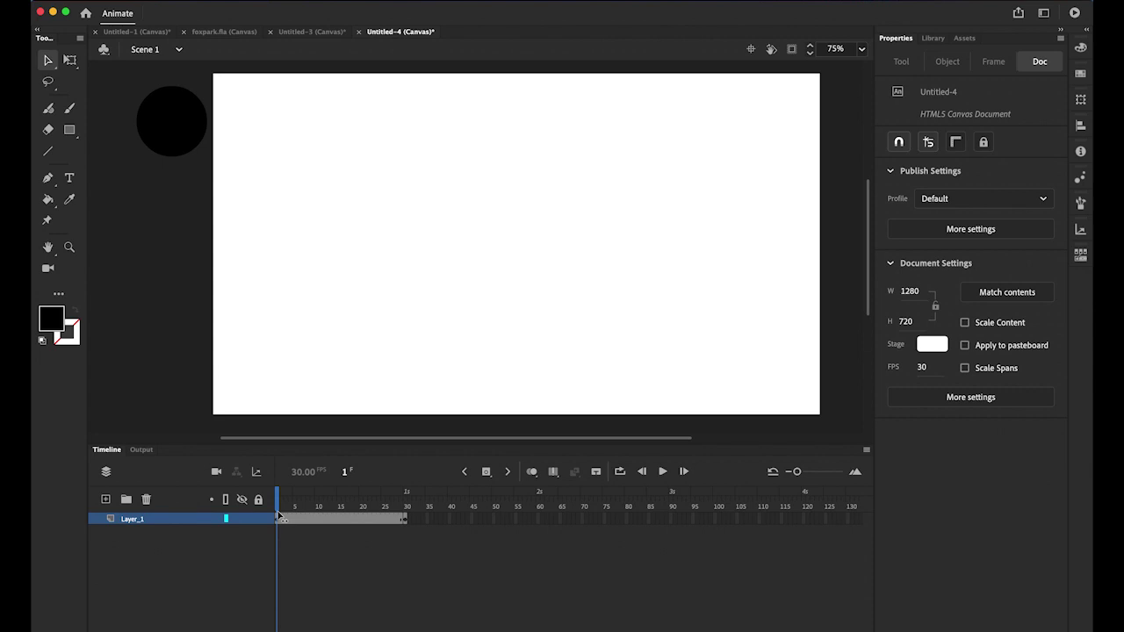
{"action": "left_click", "coordinate": [406, 518]}
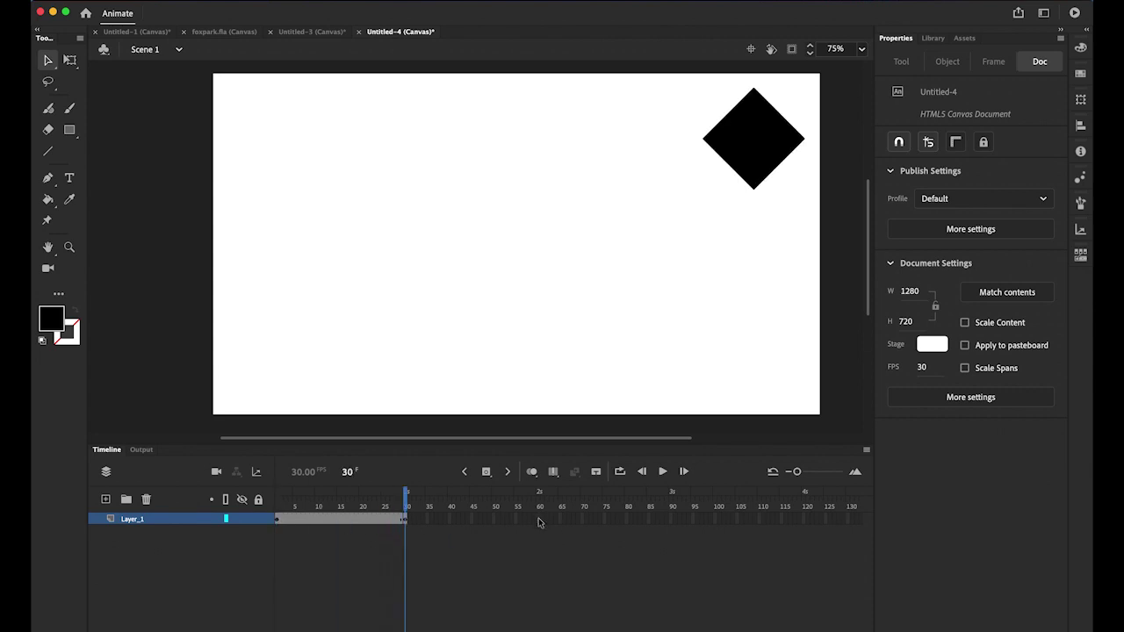
{"action": "left_click", "coordinate": [488, 472]}
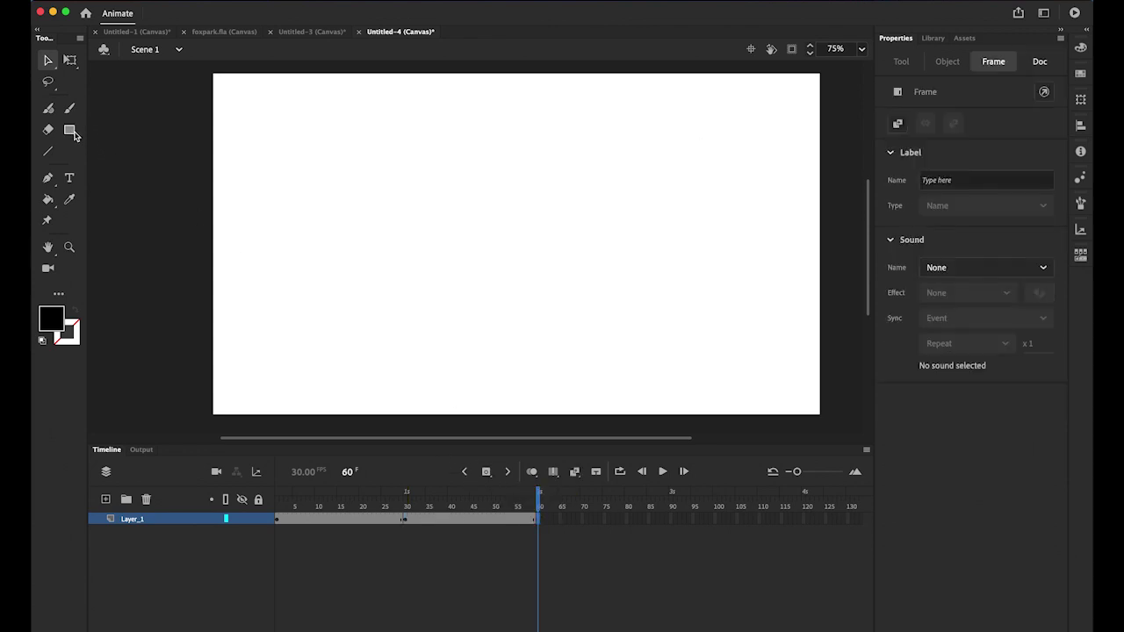
Step: Draw a black circle about 249 pixels wide with the Oval tool near the stage's center at frame 60
{"action": "left_click", "coordinate": [70, 131]}
{"action": "left_click", "coordinate": [70, 131]}
{"action": "left_click", "coordinate": [123, 169]}
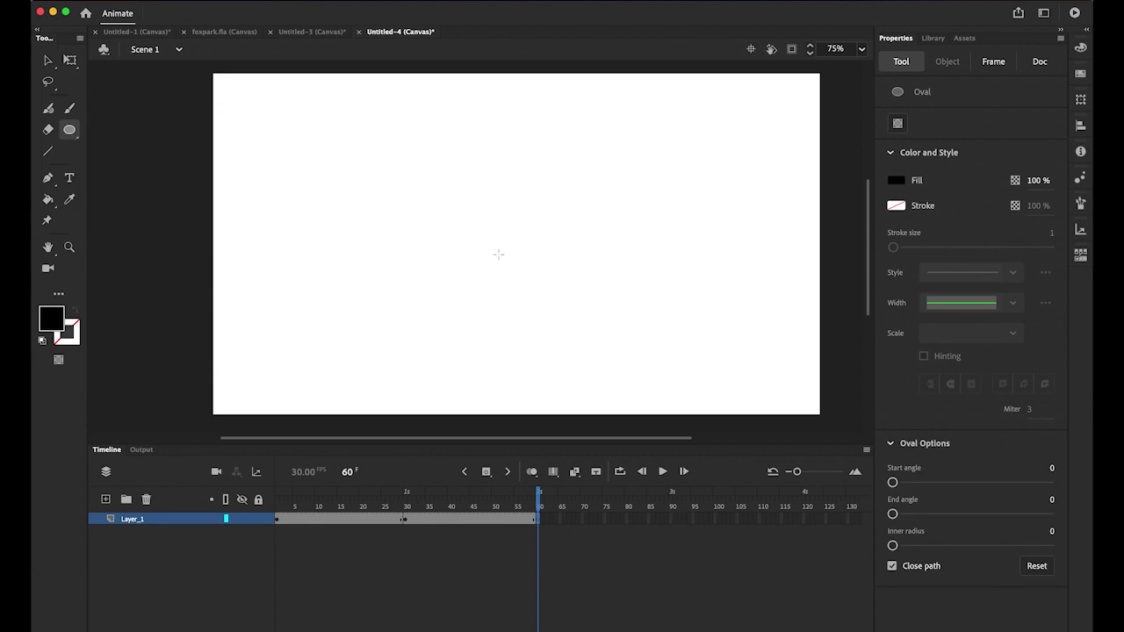
{"action": "left_click_drag", "start_coordinate": [511, 241], "coordinate": [572, 301]}
{"action": "left_click", "coordinate": [49, 60]}
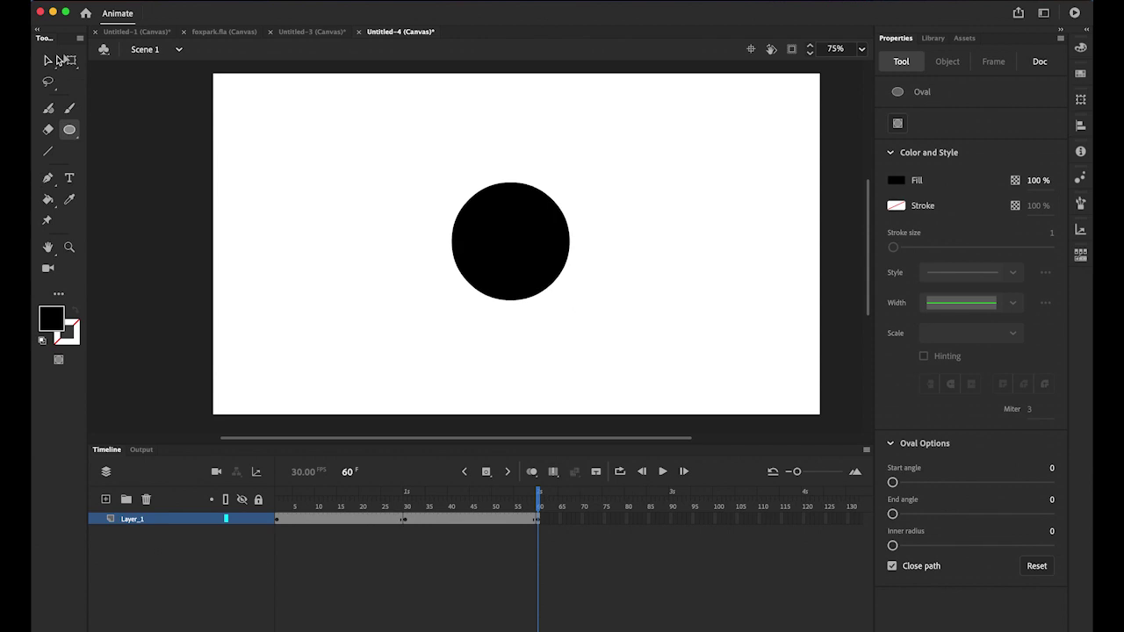
Step: Enlarge the central circle to about 348 pixels and move it down to about Y 203
{"action": "left_click", "coordinate": [502, 253]}
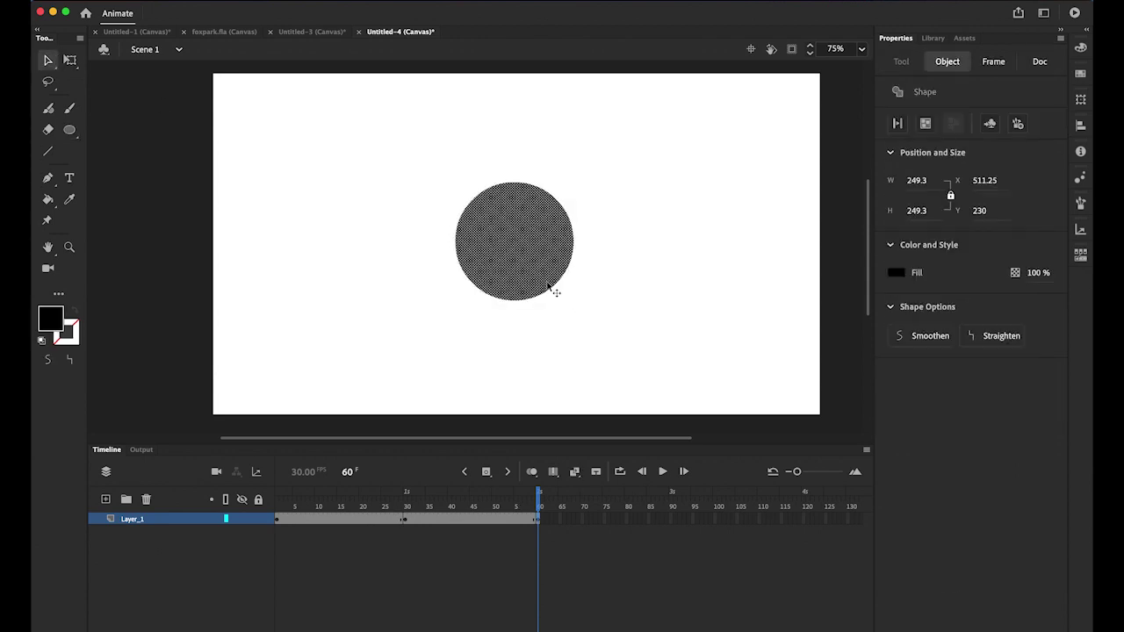
{"action": "left_click", "coordinate": [69, 59]}
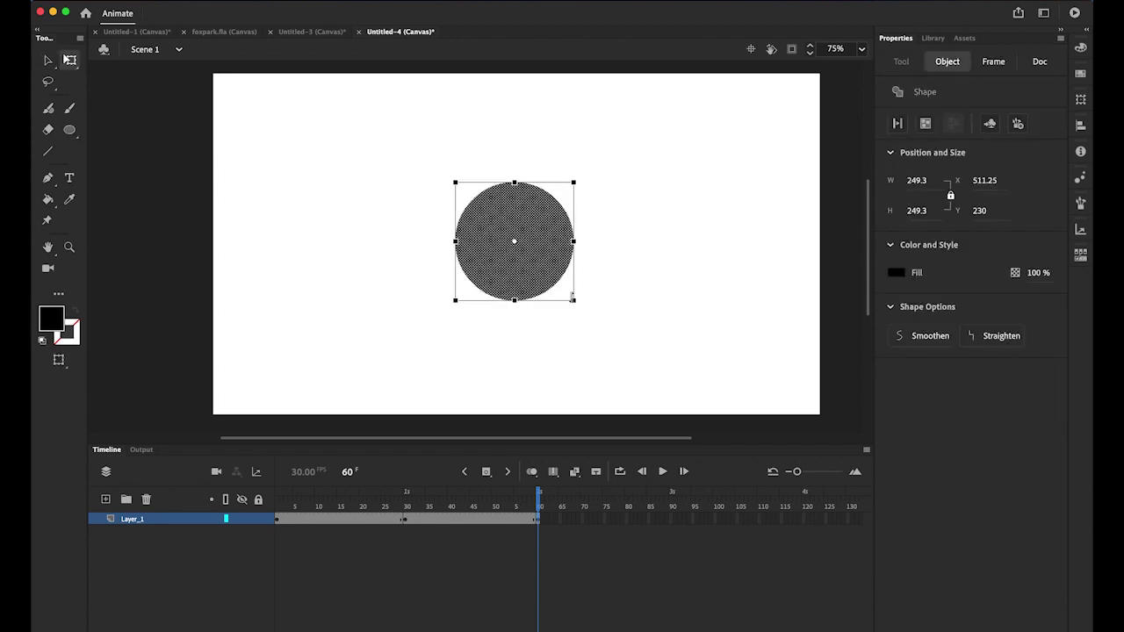
{"action": "left_click_drag", "start_coordinate": [580, 306], "coordinate": [598, 324]}
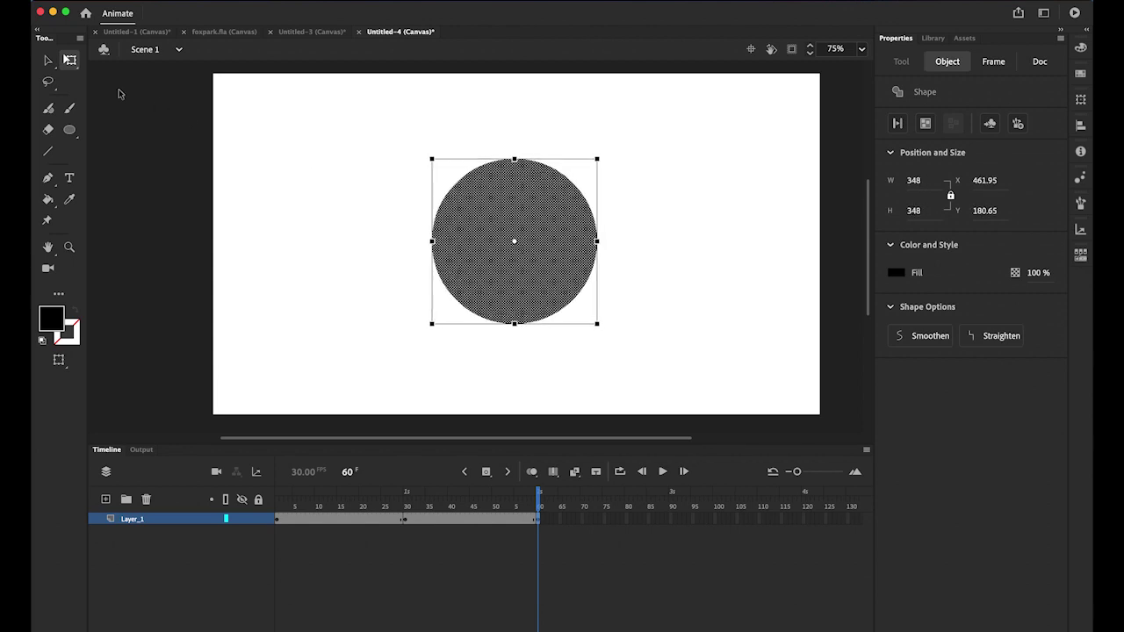
{"action": "left_click", "coordinate": [48, 59]}
{"action": "left_click", "coordinate": [133, 140]}
{"action": "left_click", "coordinate": [510, 283]}
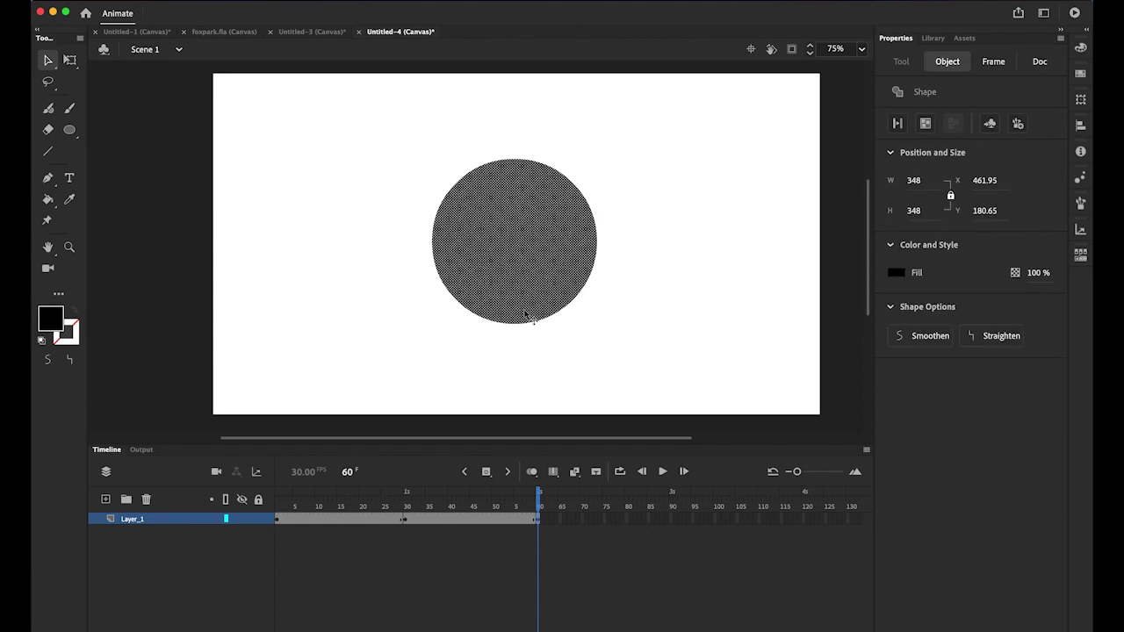
{"action": "left_click_drag", "start_coordinate": [525, 319], "coordinate": [530, 330]}
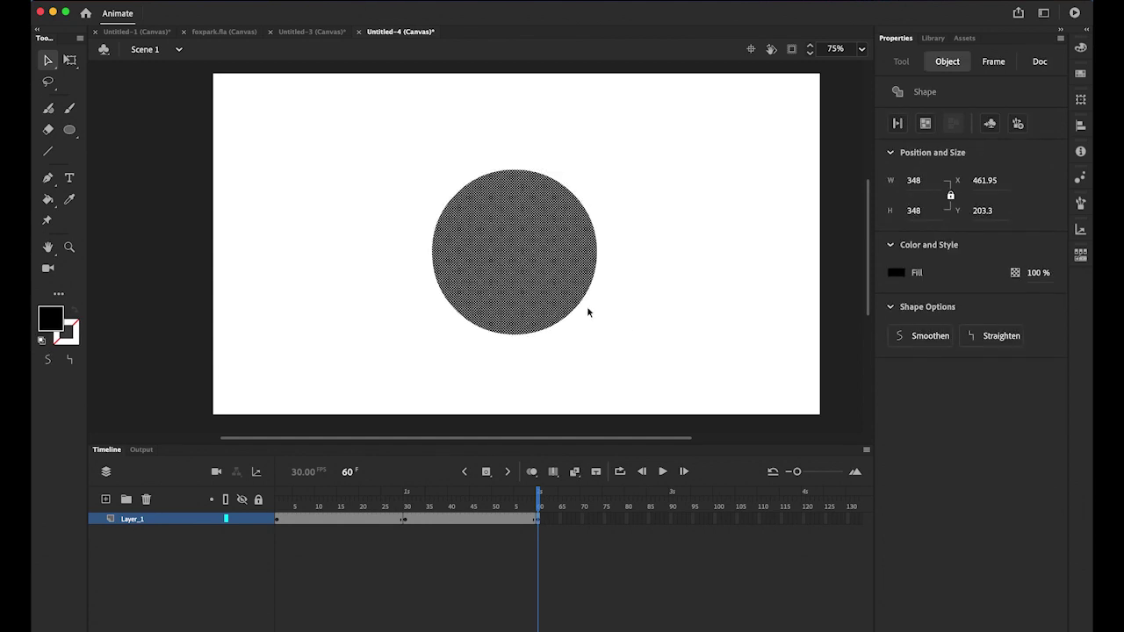
{"action": "left_click", "coordinate": [173, 254]}
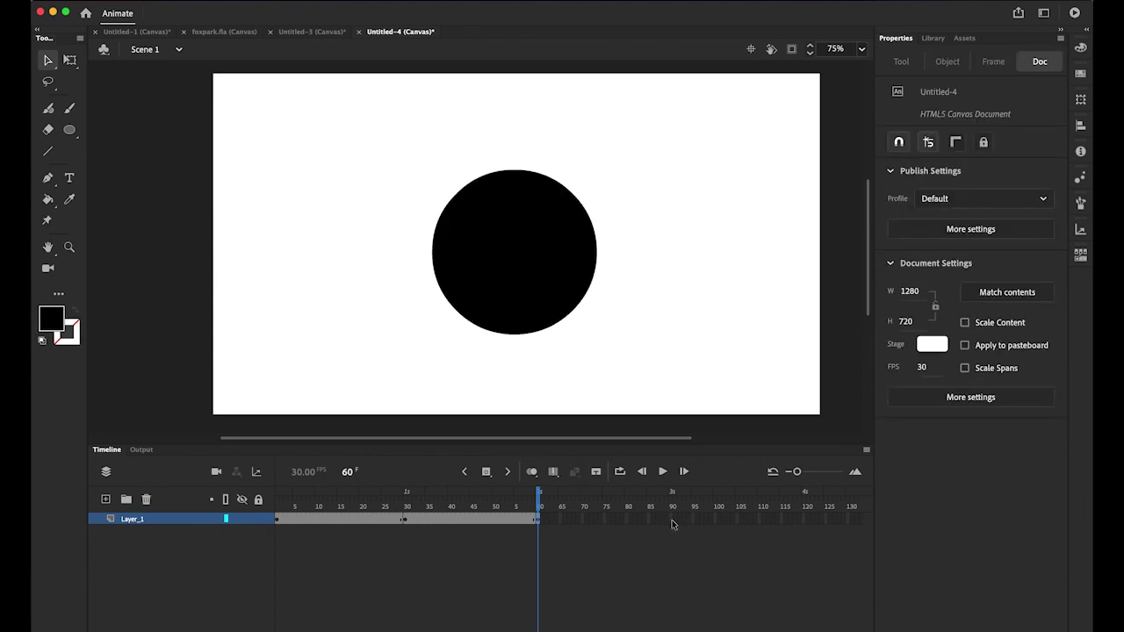
Step: Insert a blank keyframe at frame 90 and draw a full-width black rectangle covering the stage below its upper strip
{"action": "left_click", "coordinate": [673, 521]}
{"action": "left_click", "coordinate": [485, 471]}
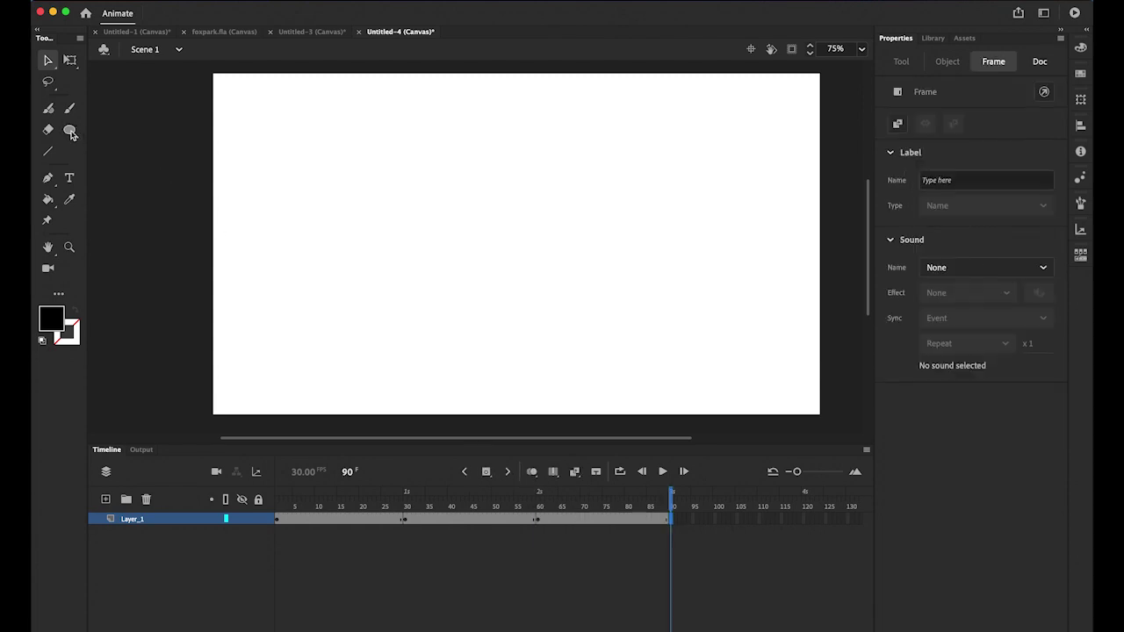
{"action": "left_click_drag", "start_coordinate": [72, 133], "coordinate": [109, 129]}
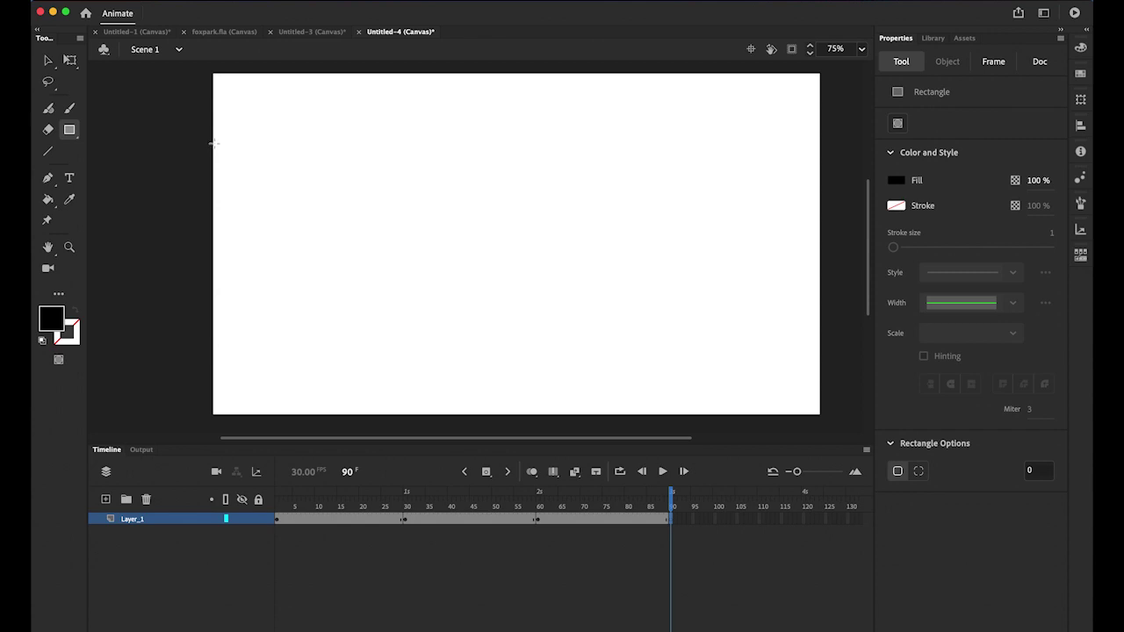
{"action": "mouse_move", "coordinate": [212, 140]}
{"action": "left_mouse_down"}
{"action": "mouse_move", "coordinate": [743, 395]}
{"action": "mouse_move", "coordinate": [833, 419]}
{"action": "mouse_move", "coordinate": [818, 412]}
{"action": "left_mouse_up"}
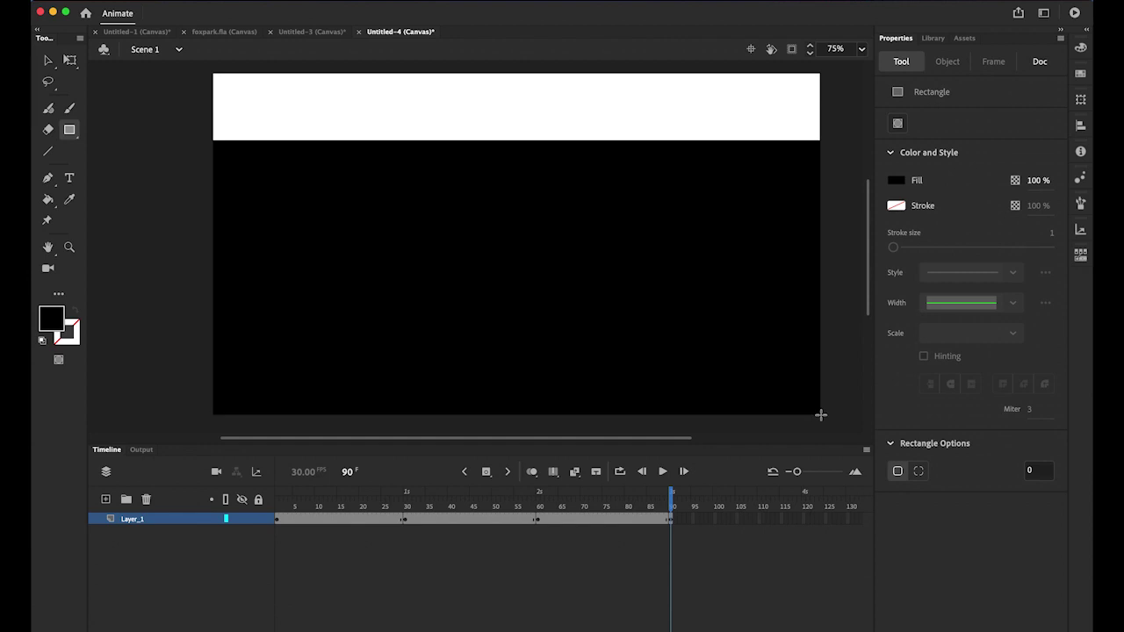
{"action": "key", "text": "v"}
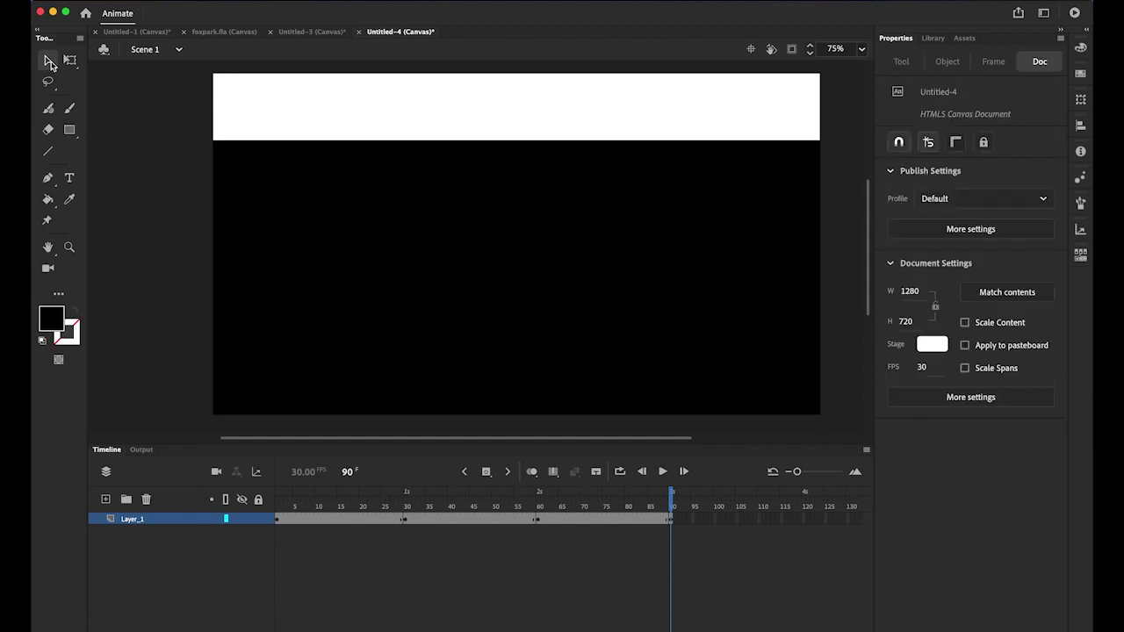
Step: Check the shapes at frames 1, 30, 60 and 90, and create a shape tween between frames 1 and 30 of Layer_1
{"action": "left_click", "coordinate": [278, 508]}
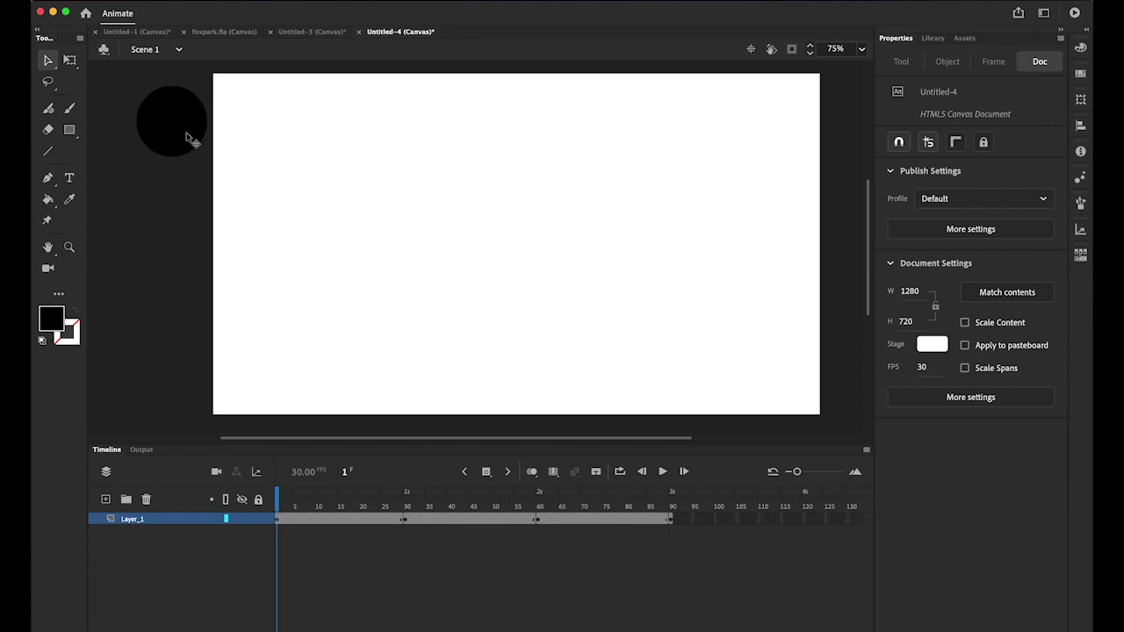
{"action": "left_click", "coordinate": [405, 509]}
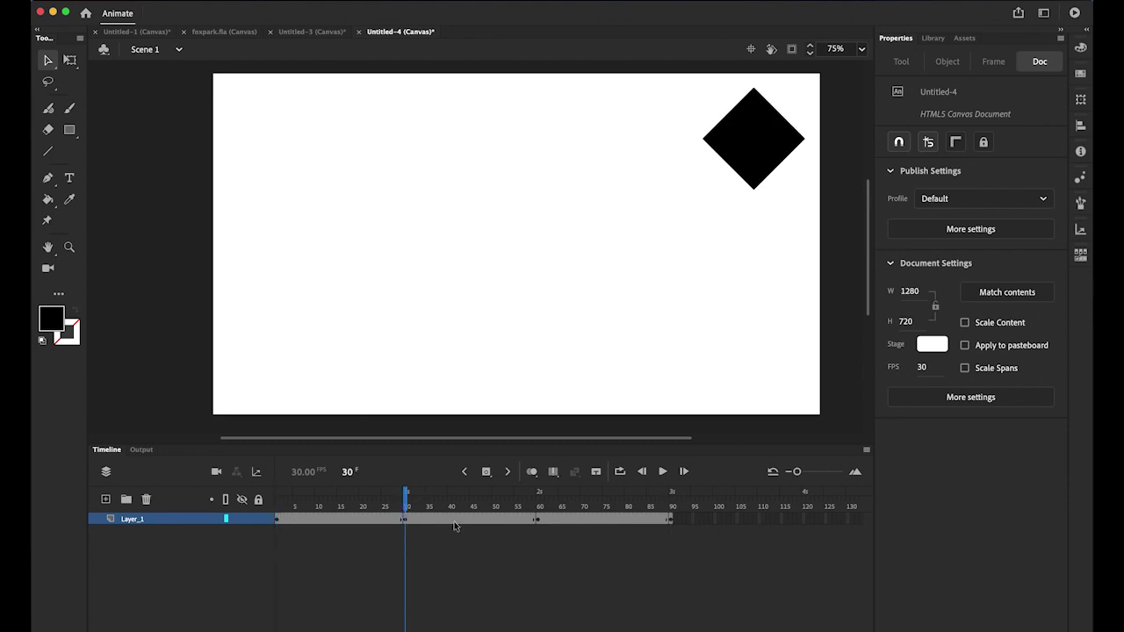
{"action": "left_click", "coordinate": [538, 509]}
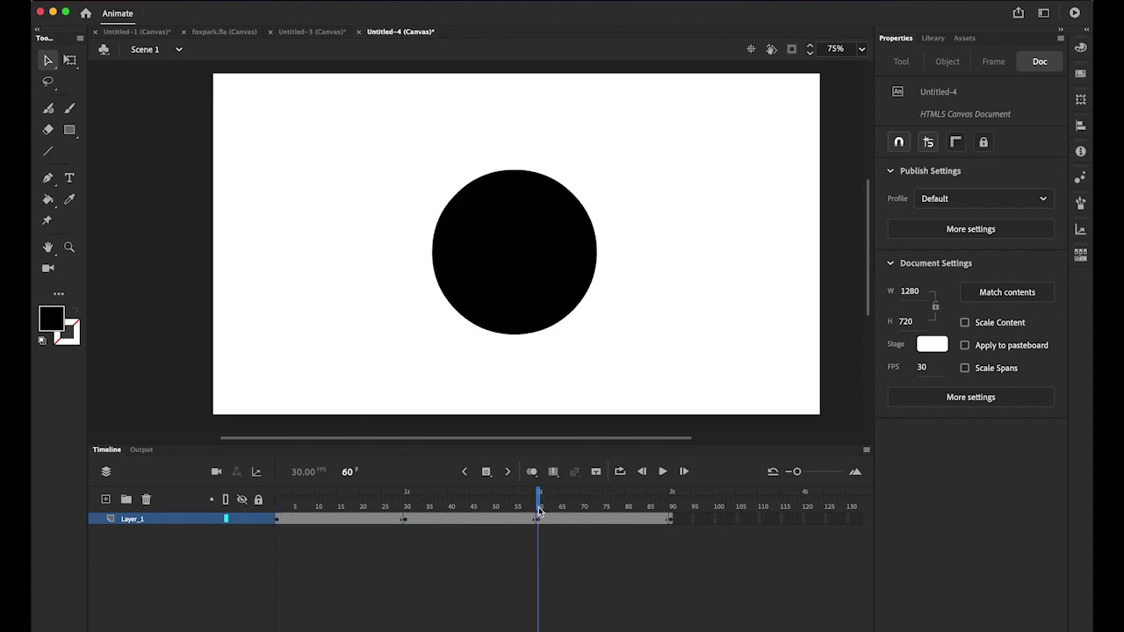
{"action": "left_click", "coordinate": [672, 508]}
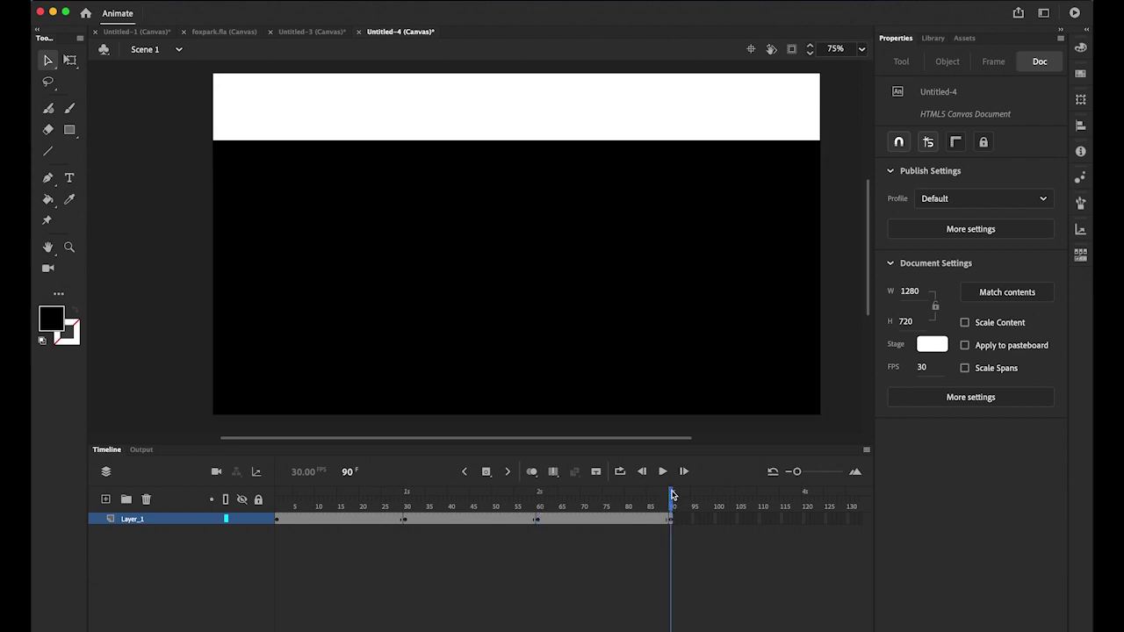
{"action": "left_click_drag", "start_coordinate": [672, 492], "coordinate": [334, 492]}
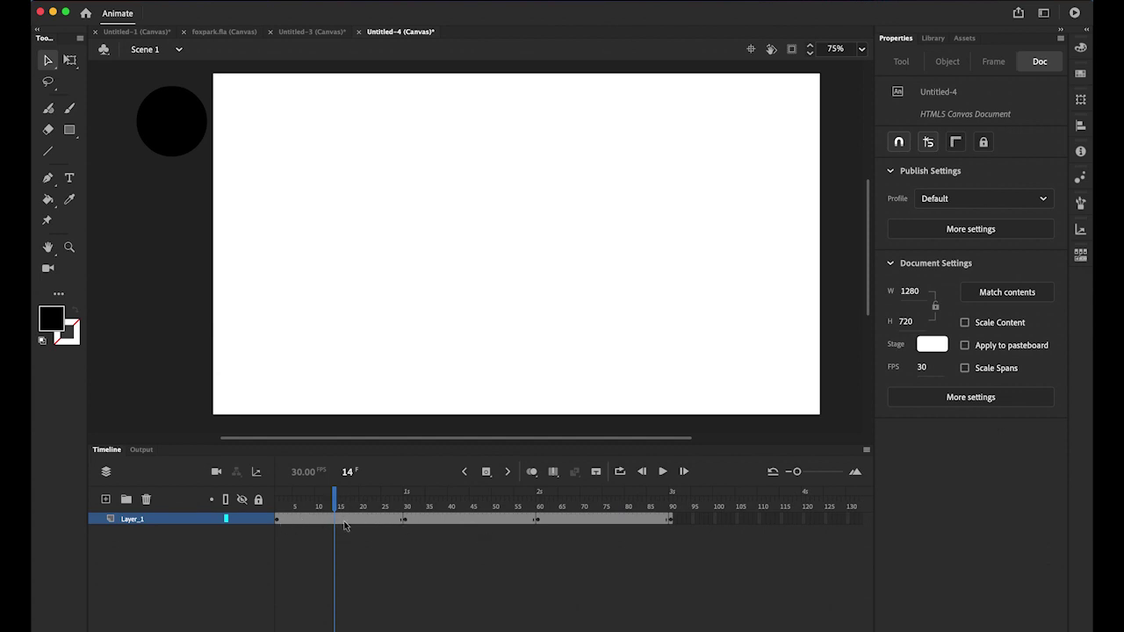
{"action": "left_click", "coordinate": [344, 521]}
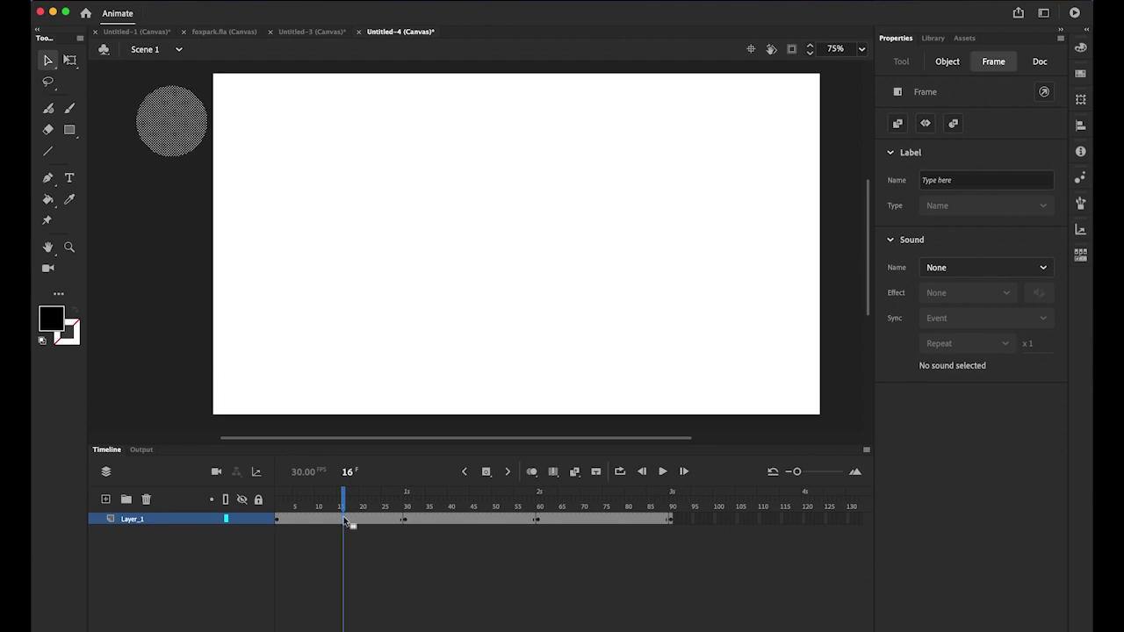
{"action": "right_click", "coordinate": [345, 520]}
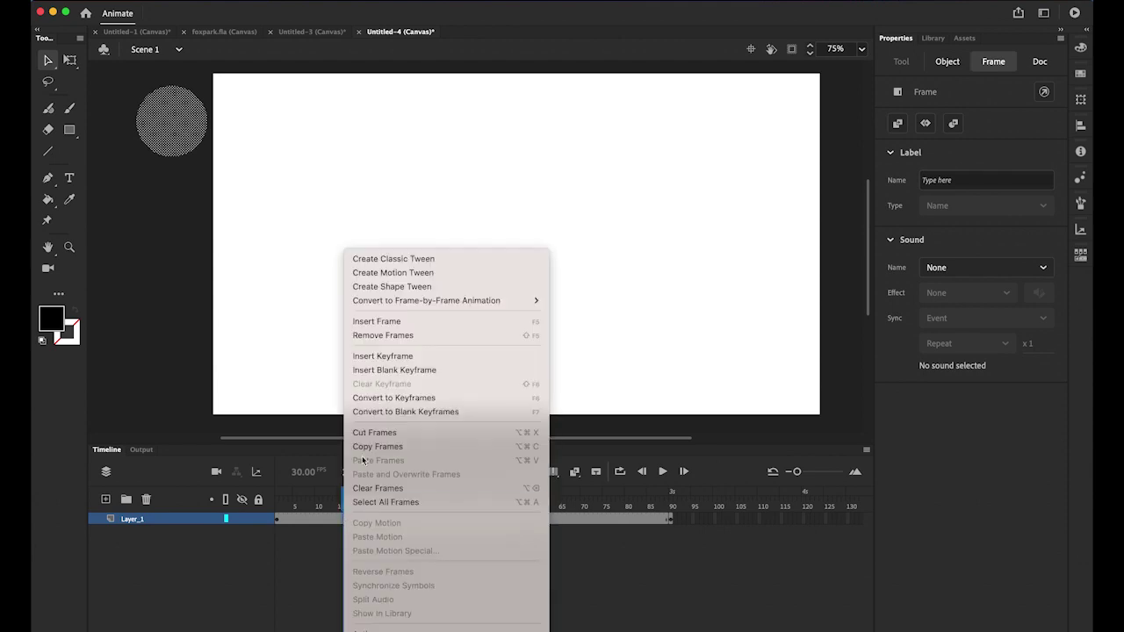
{"action": "left_click", "coordinate": [409, 286]}
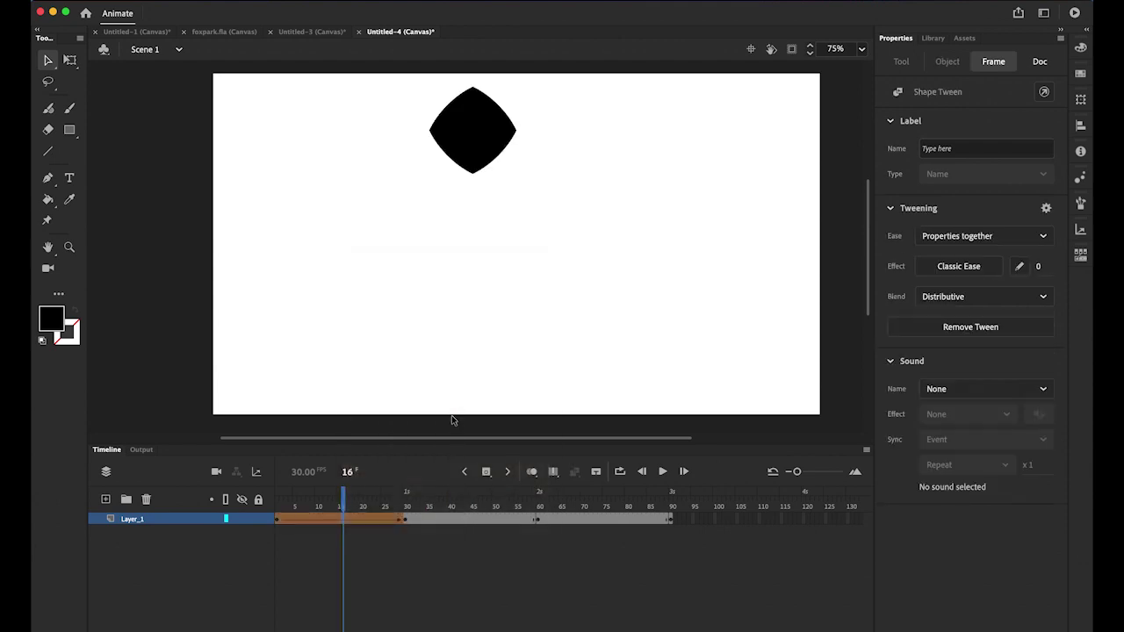
Step: Create a shape tween between the diamond at frame 30 and the large circle at frame 60
{"action": "left_click_drag", "start_coordinate": [345, 496], "coordinate": [467, 499]}
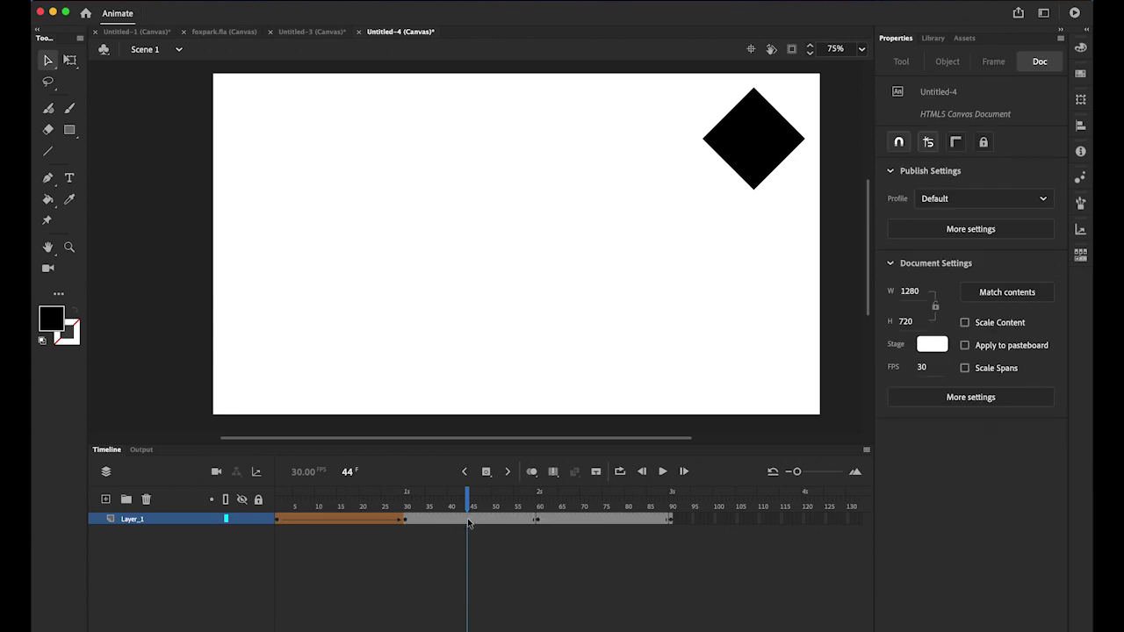
{"action": "right_click", "coordinate": [467, 518]}
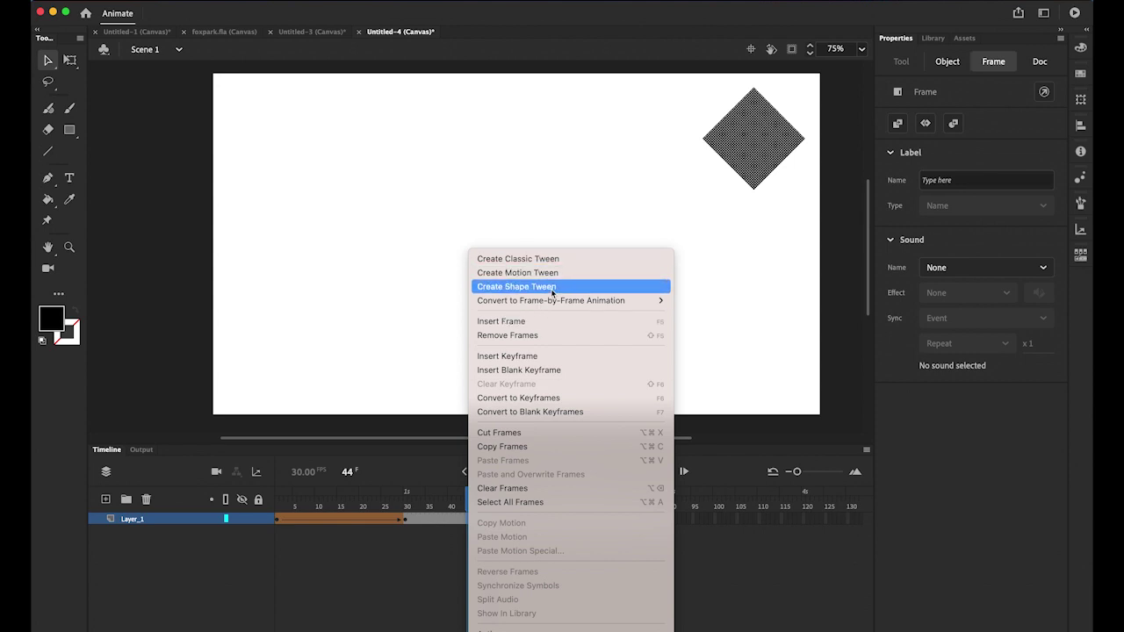
{"action": "left_click", "coordinate": [516, 286]}
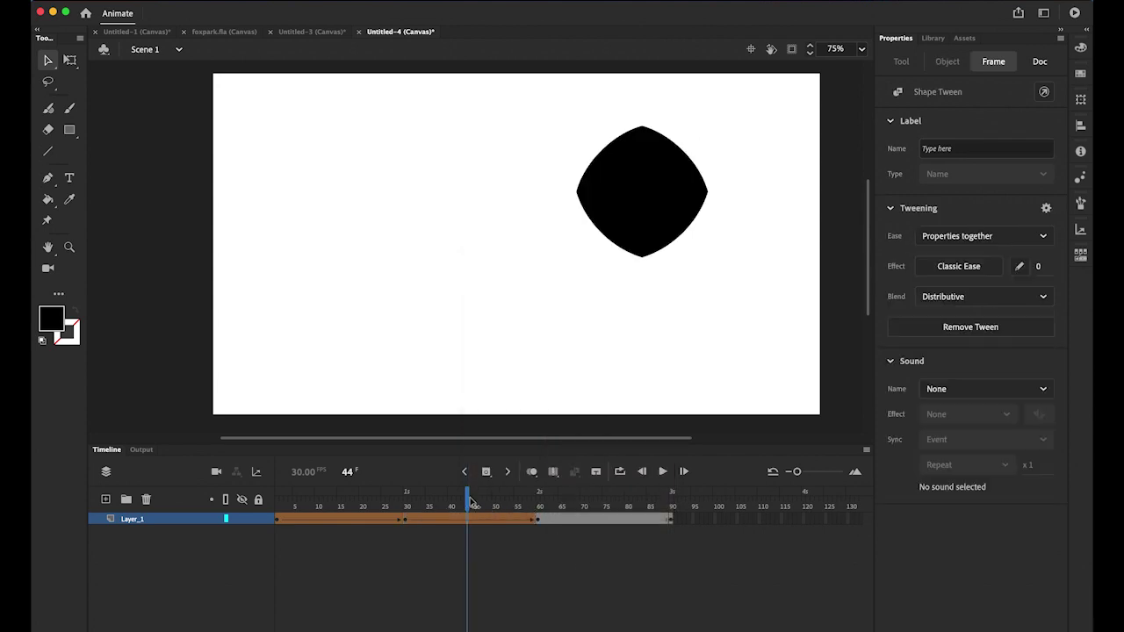
Step: Create a shape tween between frames 60 and 90, and play the animation from frame 1
{"action": "left_click_drag", "start_coordinate": [470, 498], "coordinate": [602, 514]}
{"action": "left_click", "coordinate": [603, 519]}
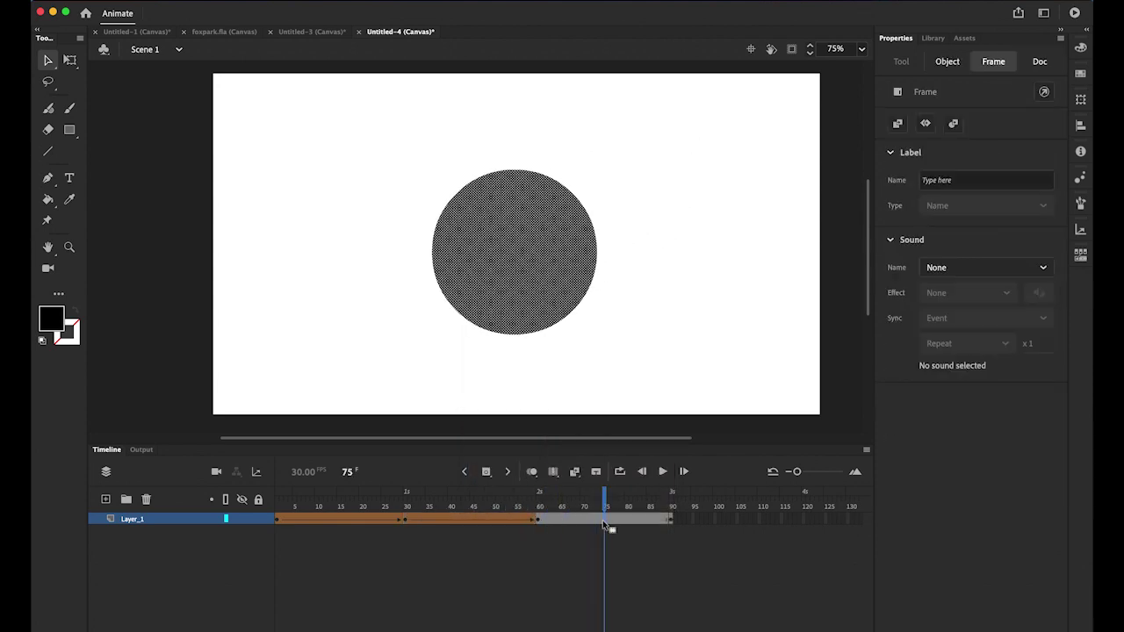
{"action": "right_click", "coordinate": [602, 520]}
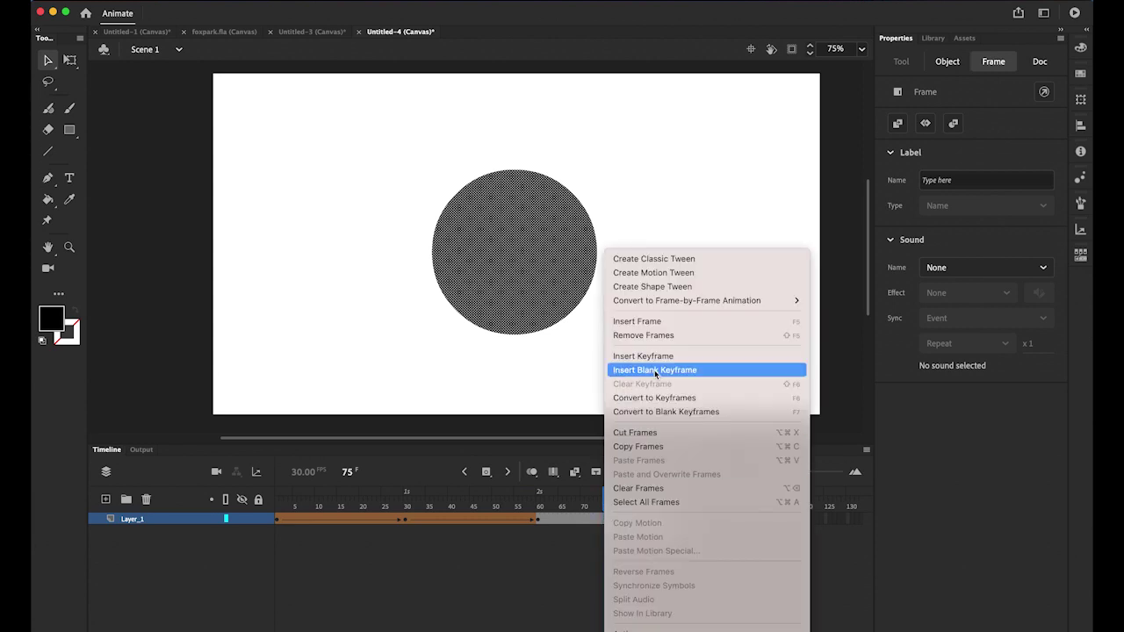
{"action": "left_click", "coordinate": [653, 287]}
{"action": "left_click_drag", "start_coordinate": [604, 502], "coordinate": [274, 518]}
{"action": "left_click", "coordinate": [657, 472]}
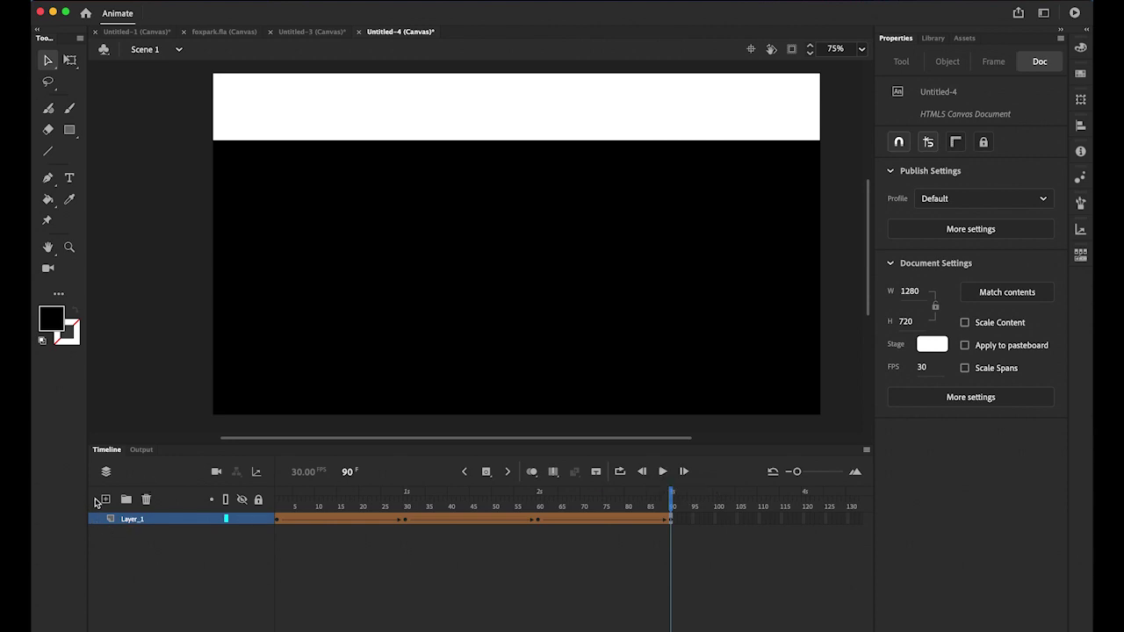
Step: Switch to Photoshop and copy the entire open canyon image
{"action": "mouse_move", "coordinate": [316, 629]}
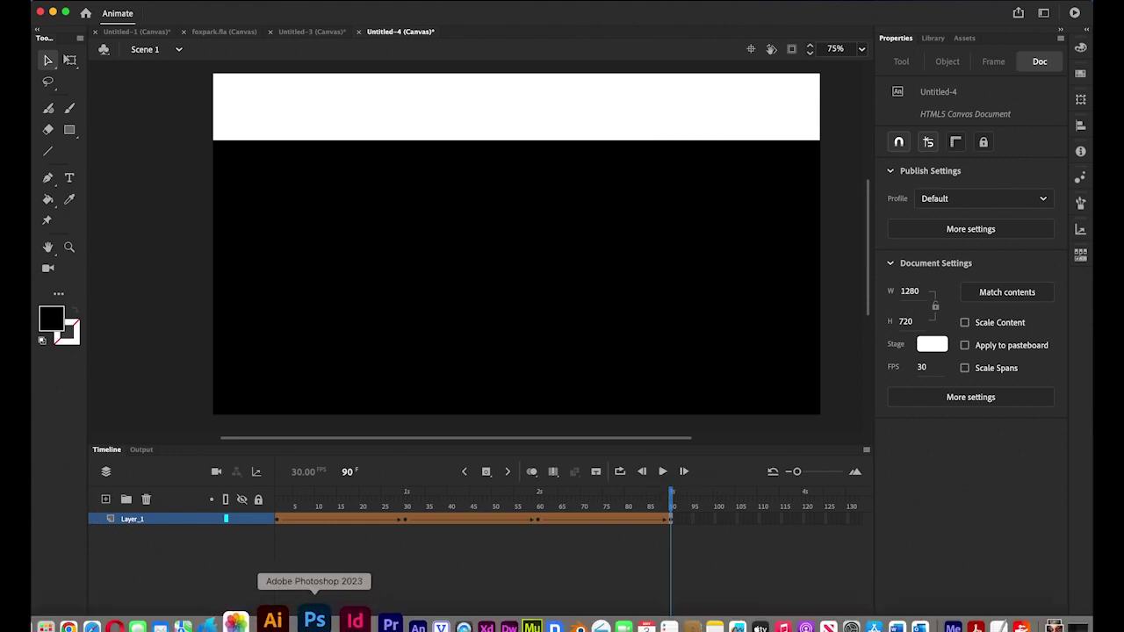
{"action": "left_click", "coordinate": [304, 624]}
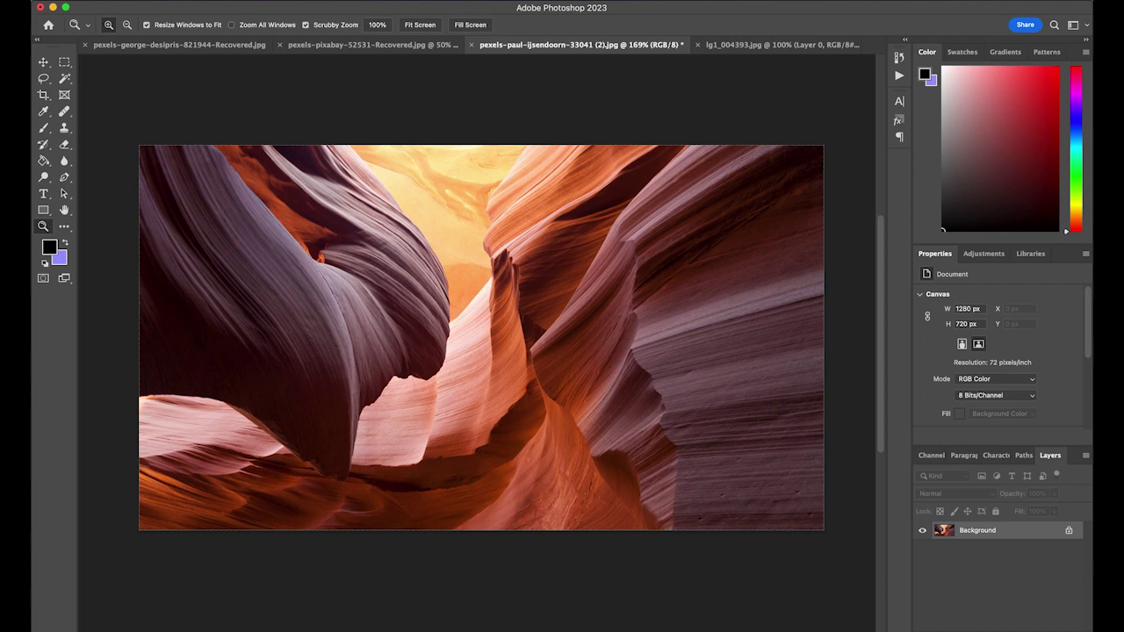
{"action": "left_click", "coordinate": [282, 1]}
{"action": "left_click", "coordinate": [303, 8]}
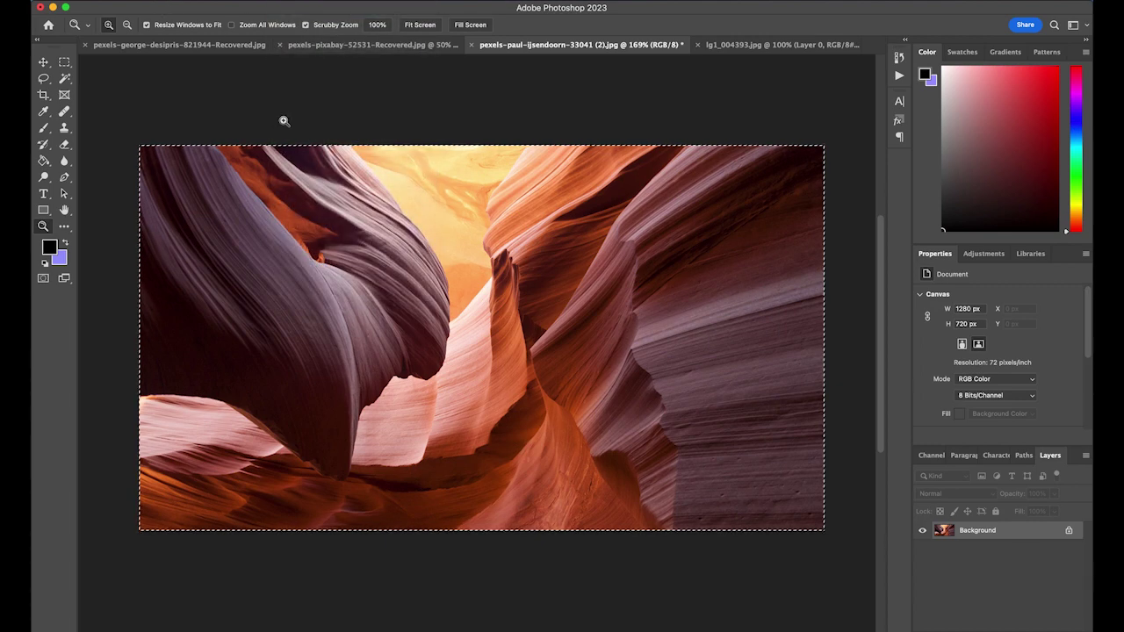
{"action": "left_click", "coordinate": [151, 1]}
{"action": "left_click", "coordinate": [182, 80]}
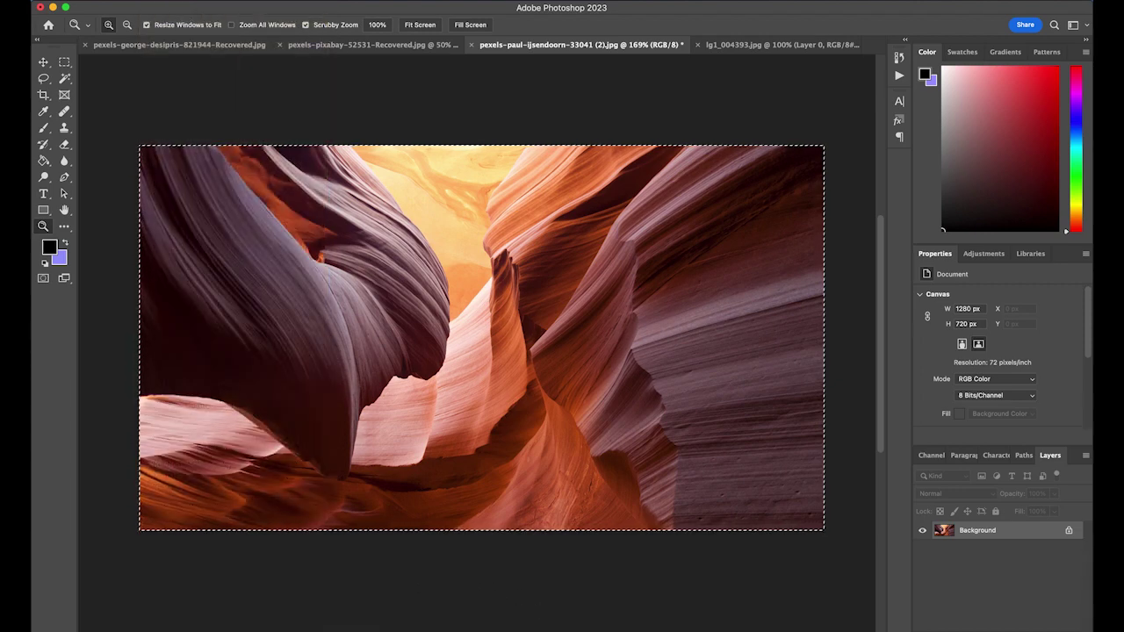
Step: Switch back to Animate, add a new layer and move it below Layer_1
{"action": "mouse_move", "coordinate": [339, 627]}
{"action": "left_click", "coordinate": [383, 619]}
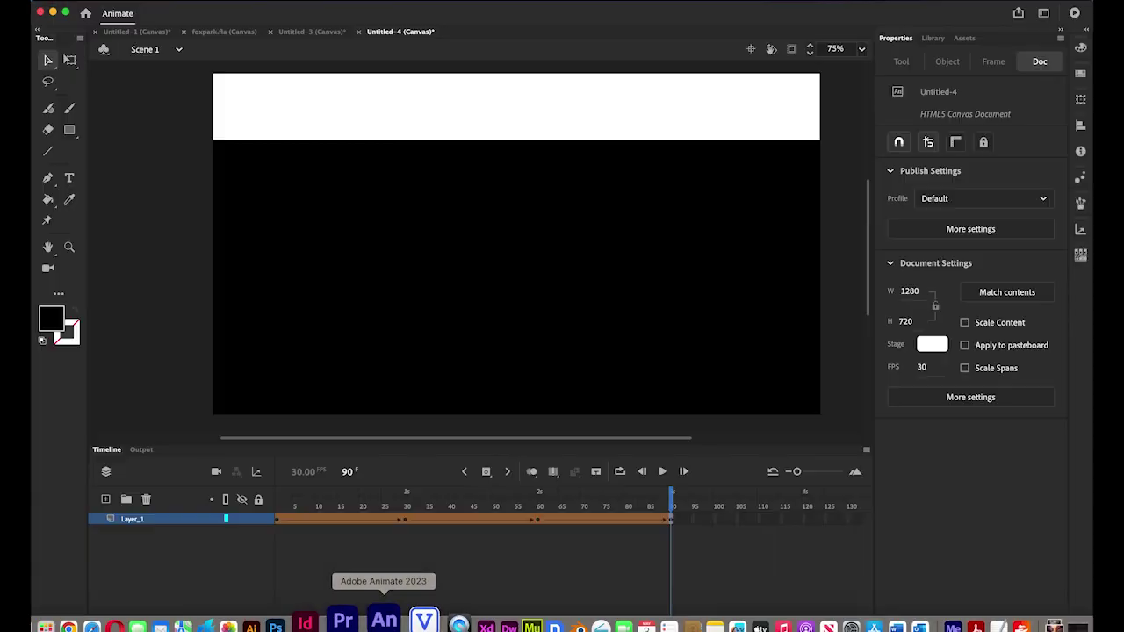
{"action": "left_click", "coordinate": [104, 500]}
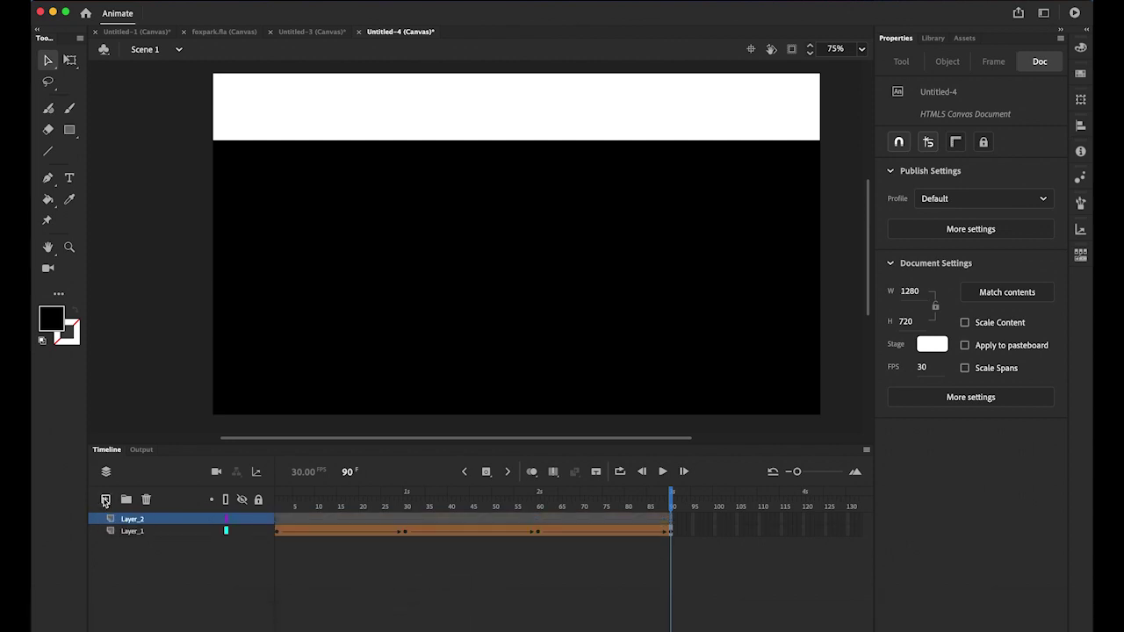
{"action": "left_click_drag", "start_coordinate": [137, 522], "coordinate": [138, 537]}
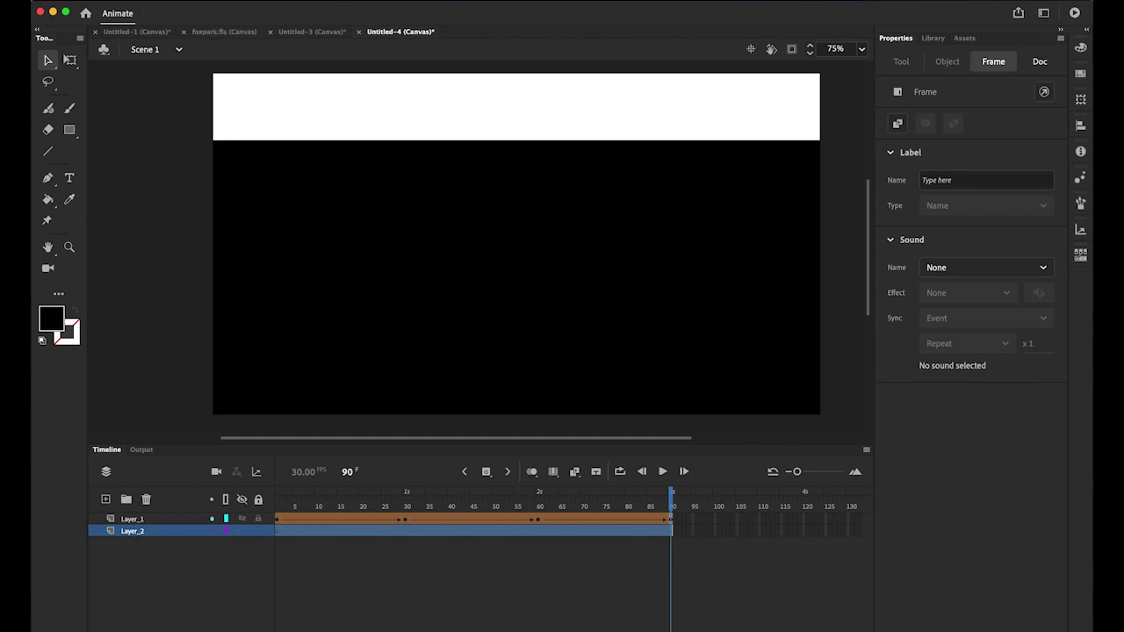
Step: Paste the canyon image into Layer_2 and move it up so its edges align with the stage
{"action": "left_click", "coordinate": [145, 2]}
{"action": "left_click", "coordinate": [169, 73]}
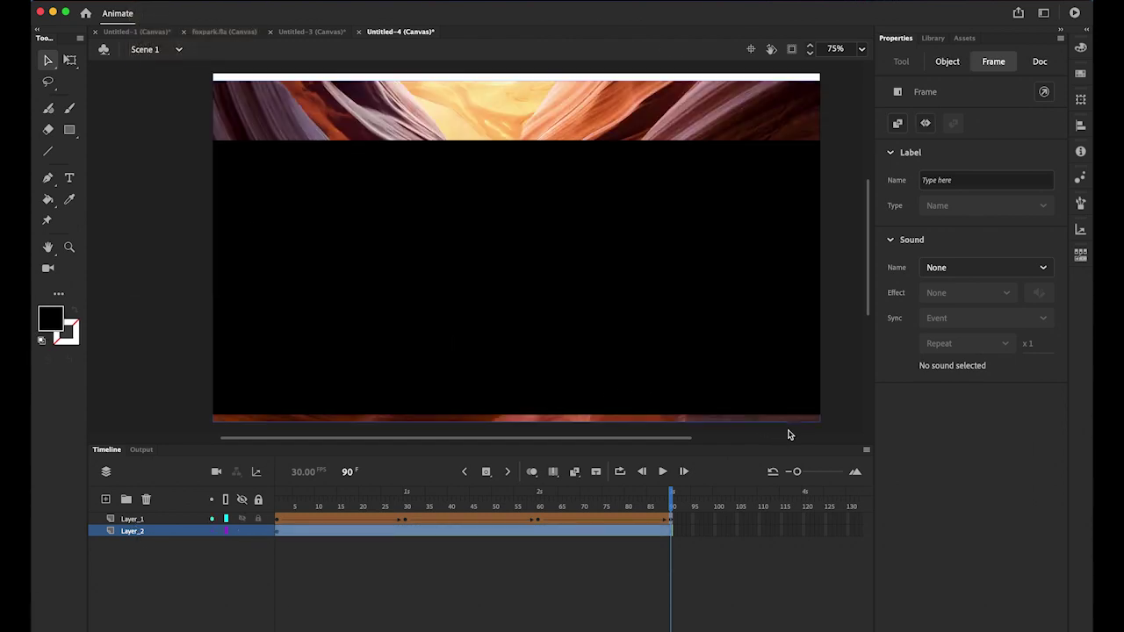
{"action": "left_click", "coordinate": [42, 59]}
{"action": "left_click_drag", "start_coordinate": [390, 114], "coordinate": [391, 107]}
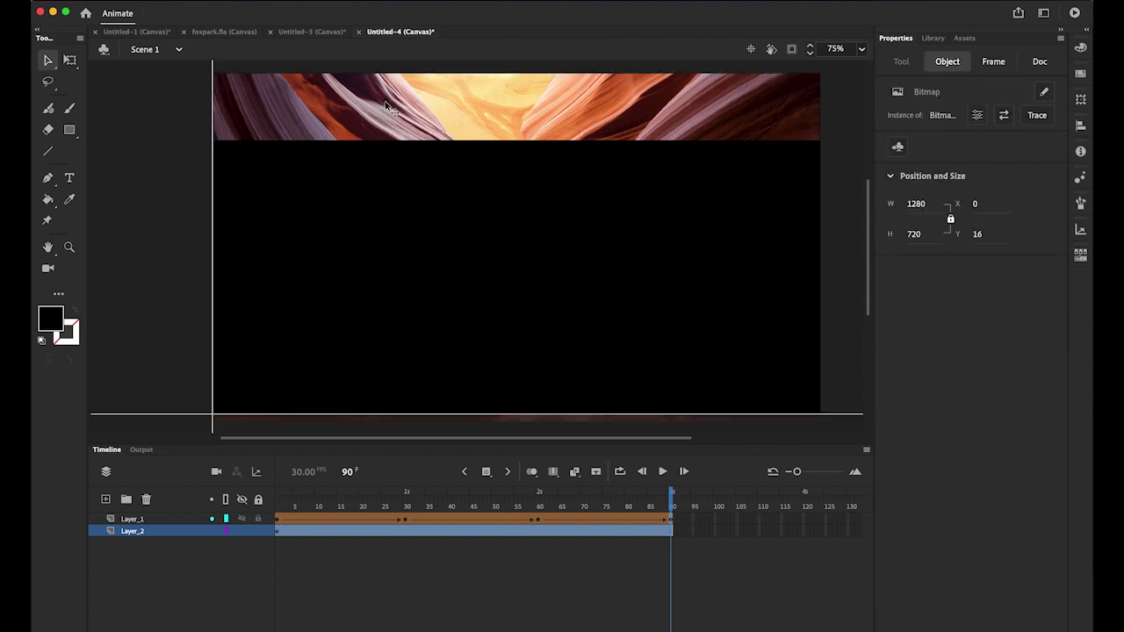
{"action": "left_click", "coordinate": [205, 419]}
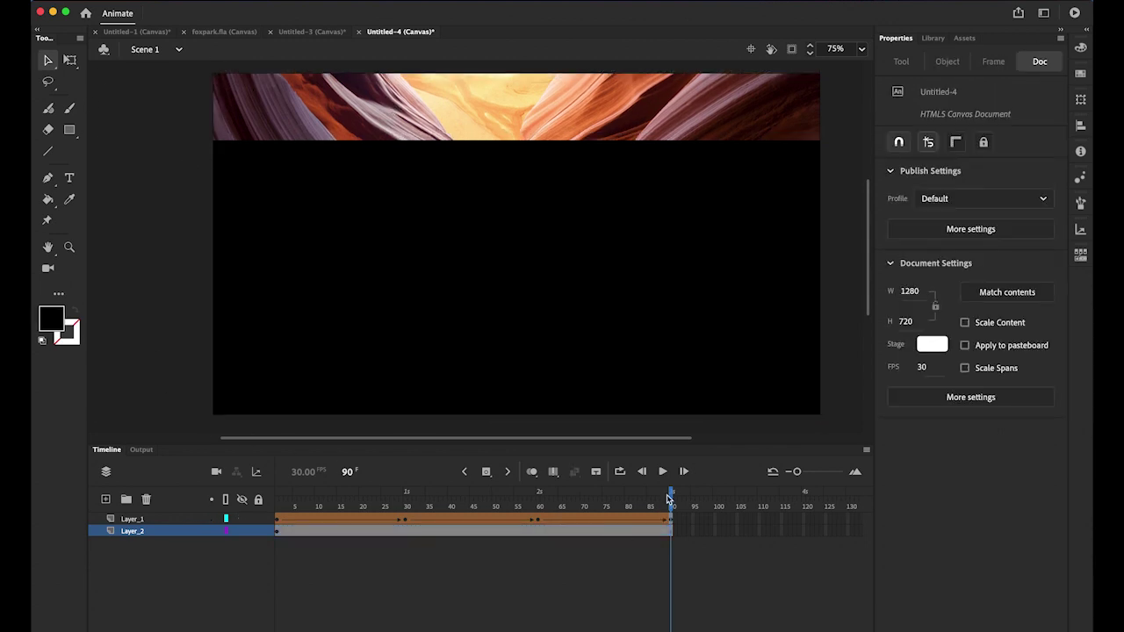
Step: Play the animation from frame 1, and convert Layer_1 into a mask for the canyon image on Layer_2
{"action": "left_click_drag", "start_coordinate": [667, 498], "coordinate": [263, 497]}
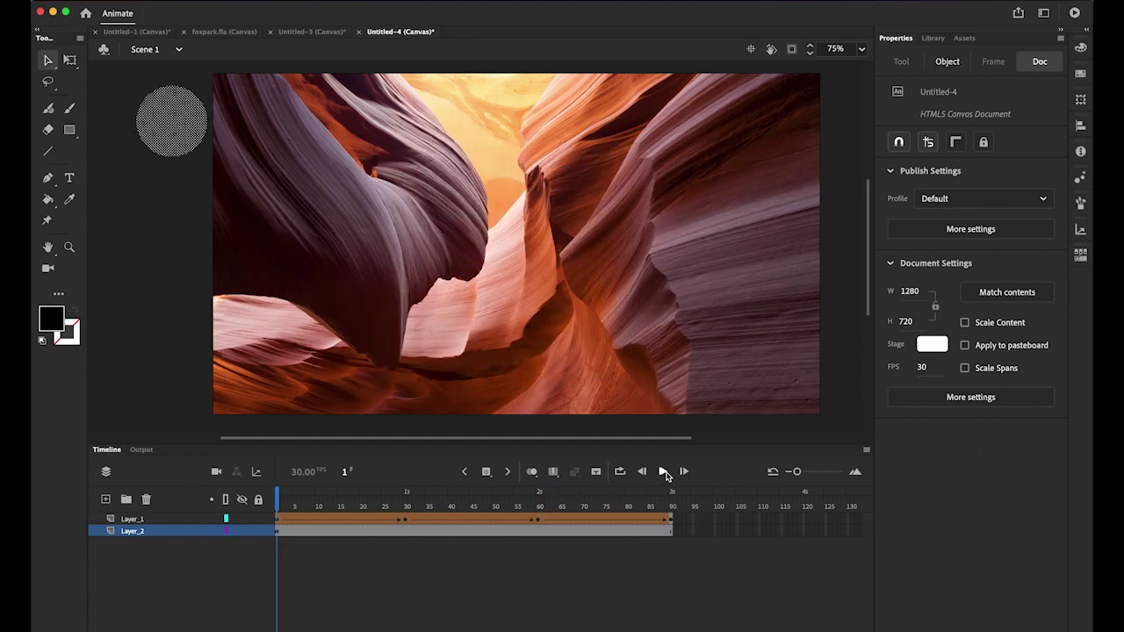
{"action": "left_click", "coordinate": [663, 472]}
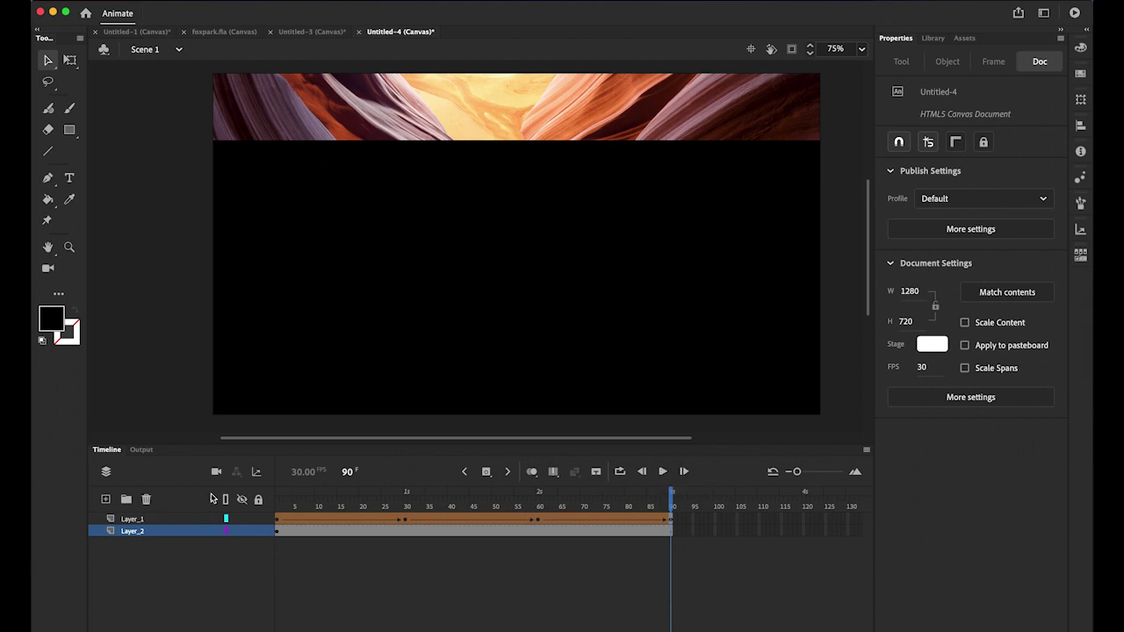
{"action": "left_click", "coordinate": [131, 518]}
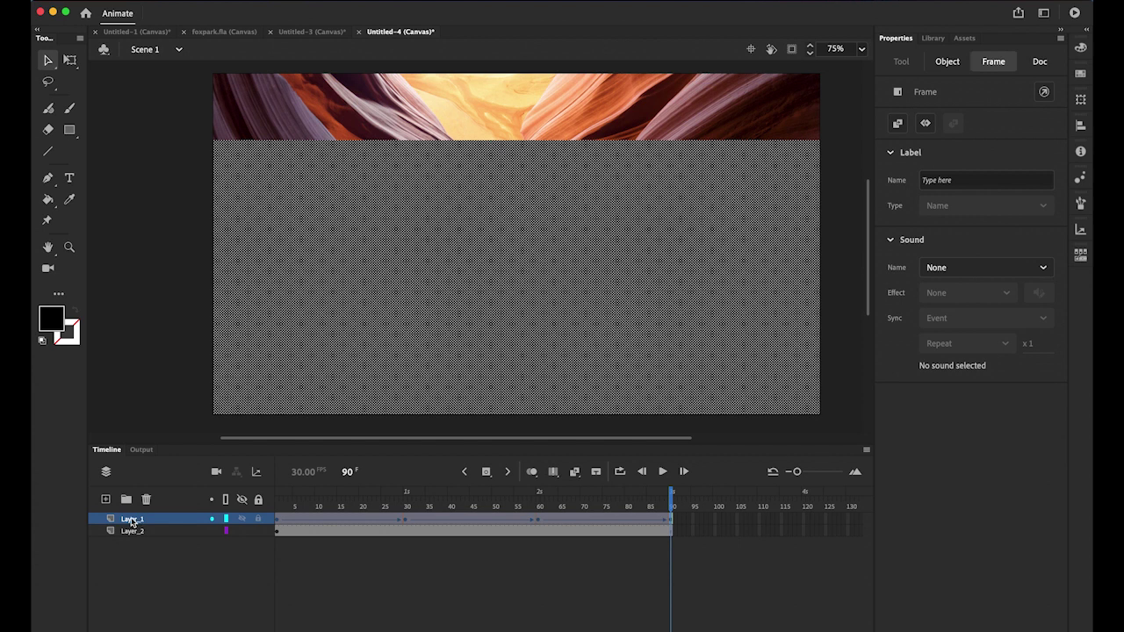
{"action": "right_click", "coordinate": [131, 522]}
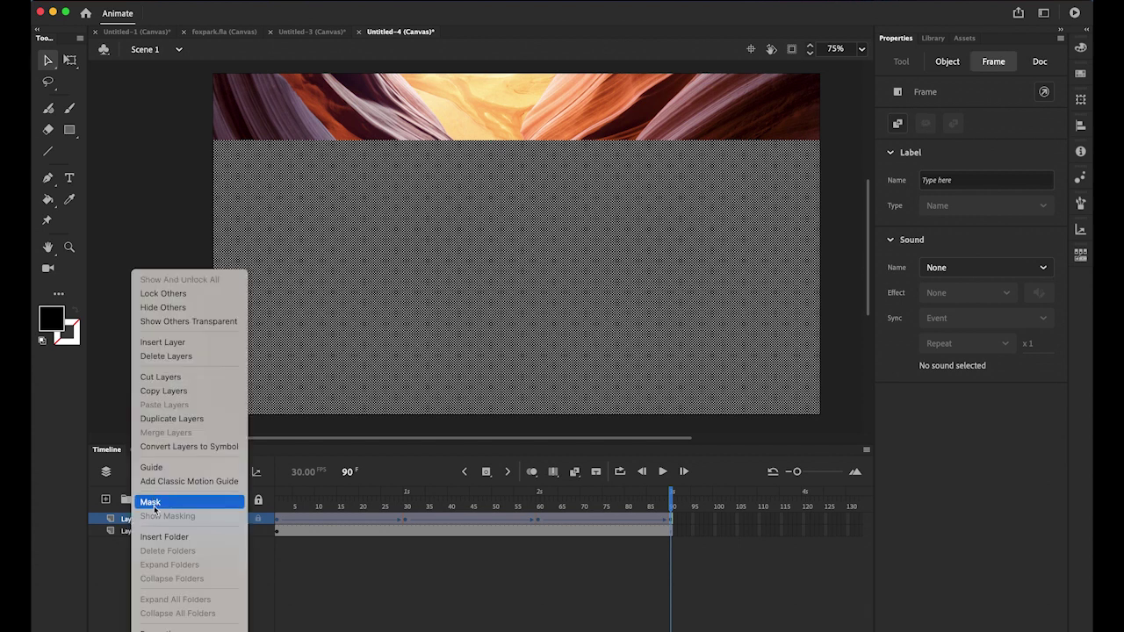
{"action": "left_click", "coordinate": [154, 503]}
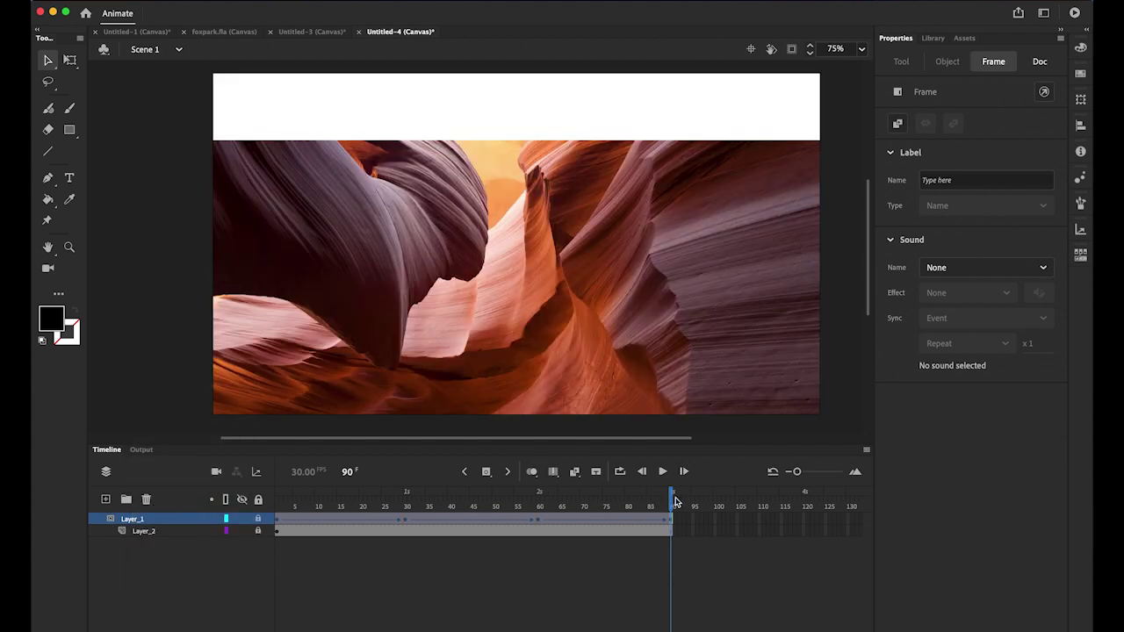
Step: Play the masked animation from frame 1 to check how the image is revealed
{"action": "left_click_drag", "start_coordinate": [673, 499], "coordinate": [211, 487]}
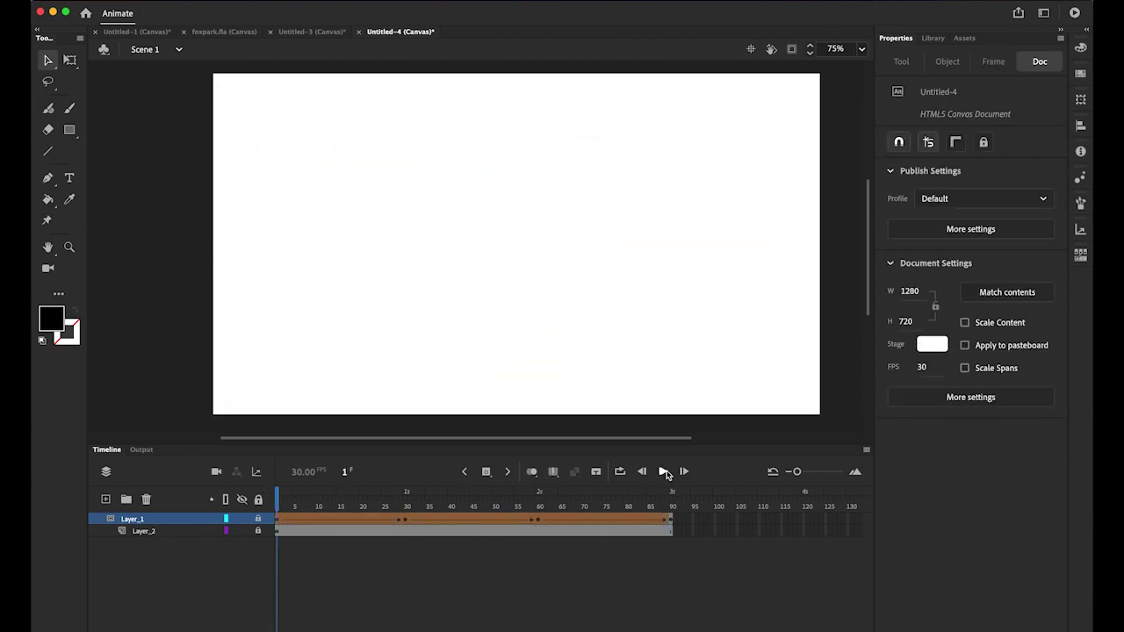
{"action": "left_click", "coordinate": [662, 471]}
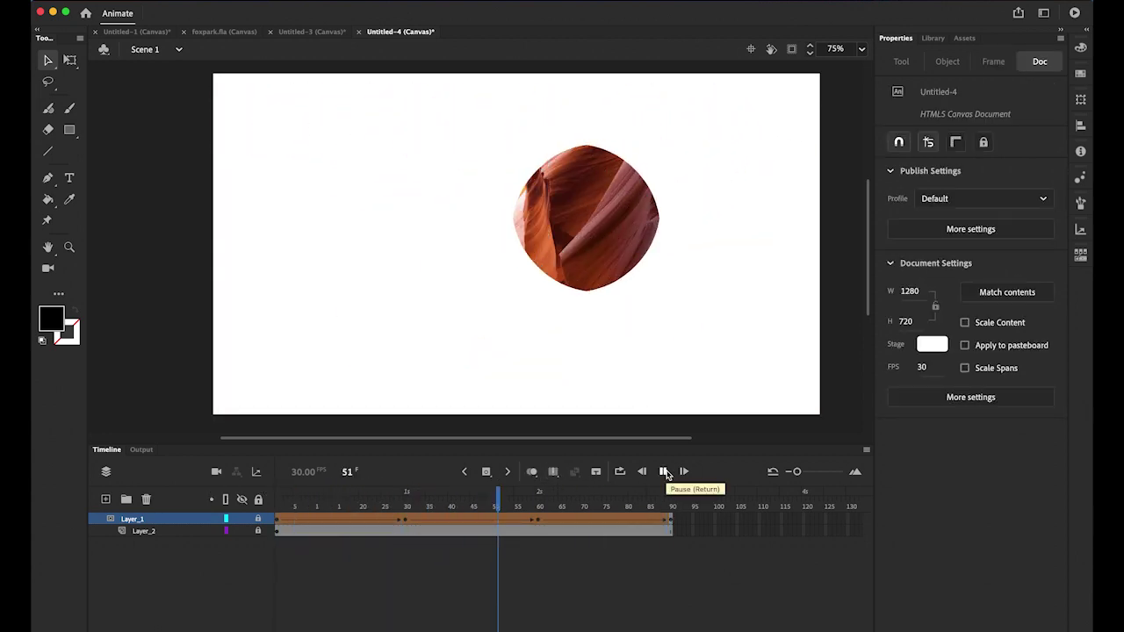
{"action": "left_click", "coordinate": [664, 473]}
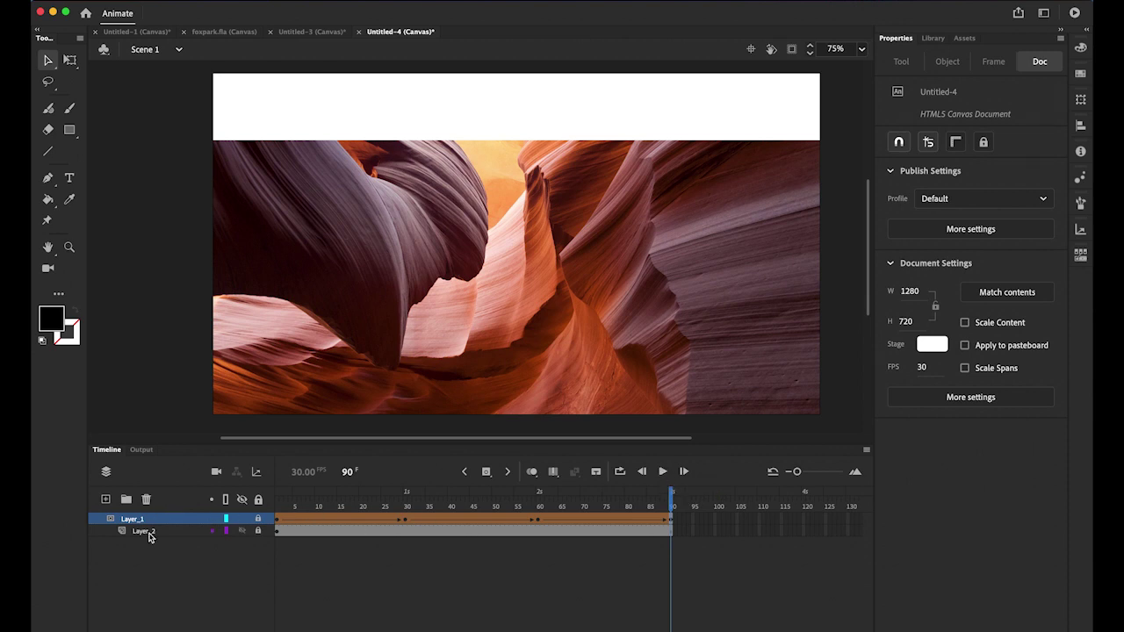
Step: On a new top layer, insert a keyframe at frame 90 and add the text EXPLORE in the white strip above the canyon image
{"action": "left_click", "coordinate": [106, 501]}
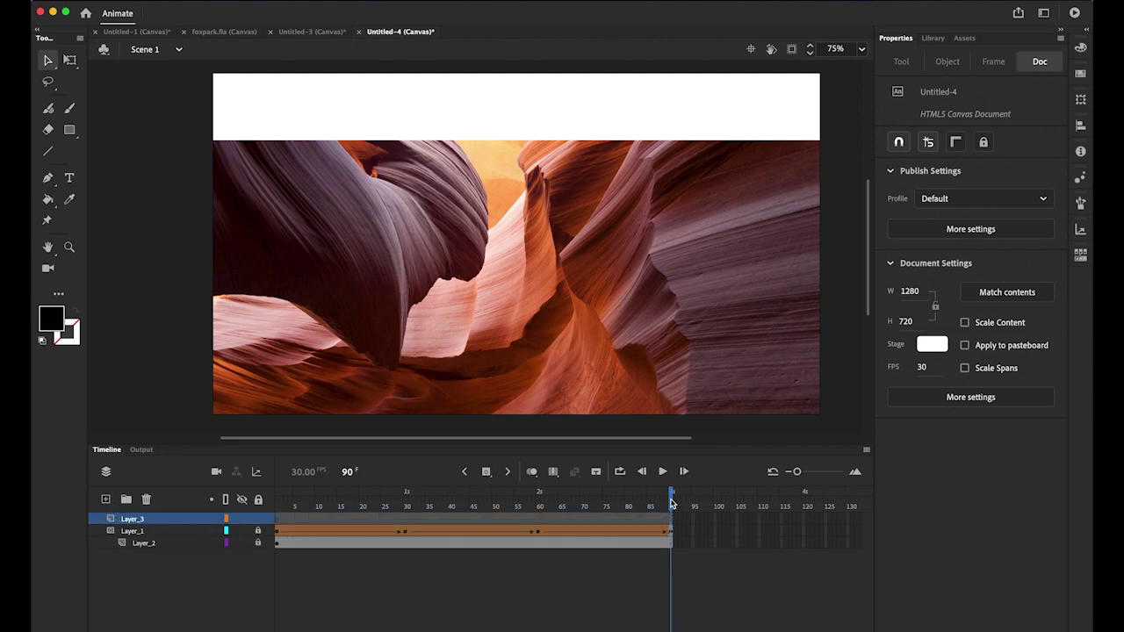
{"action": "left_click_drag", "start_coordinate": [674, 503], "coordinate": [676, 571]}
{"action": "left_click", "coordinate": [672, 524]}
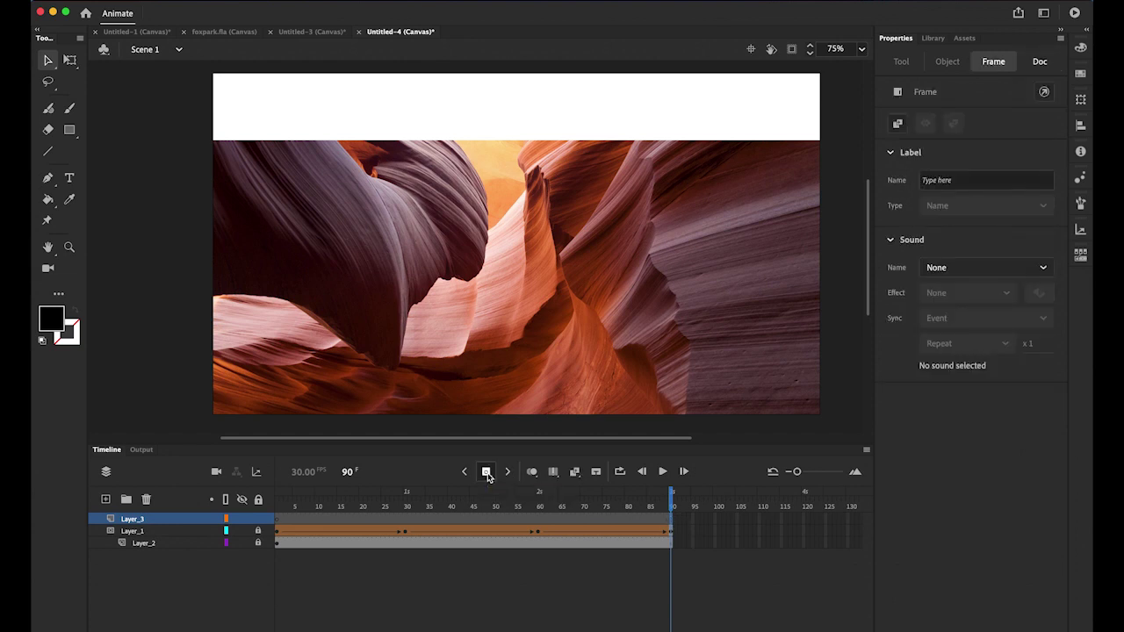
{"action": "left_click", "coordinate": [69, 177]}
{"action": "left_click", "coordinate": [350, 75]}
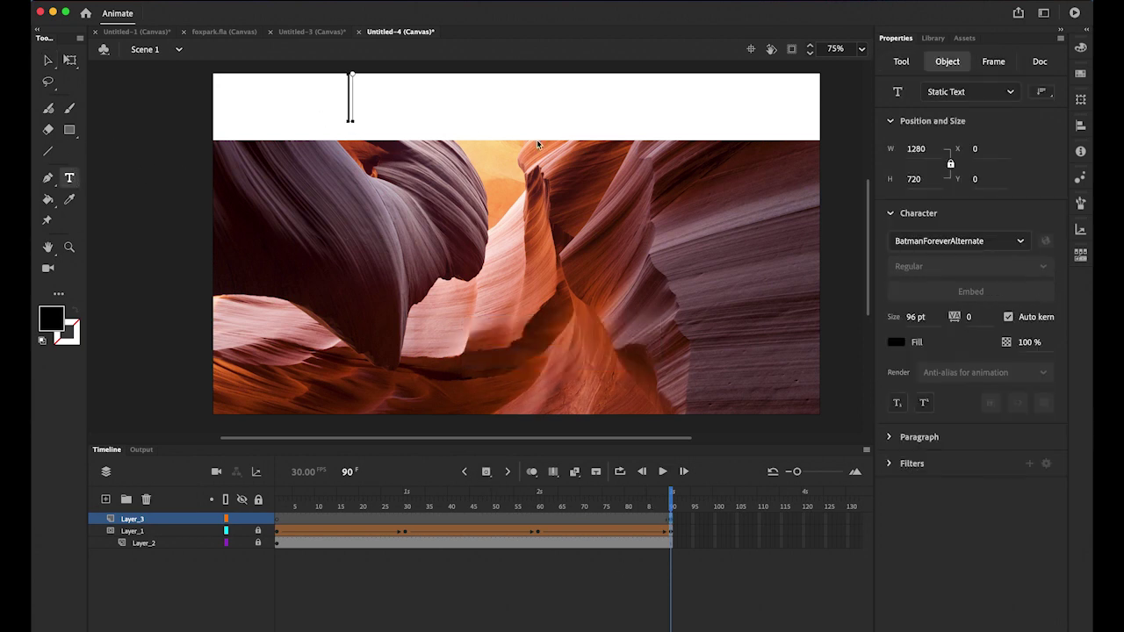
{"action": "type", "text": "EXPLORE"}
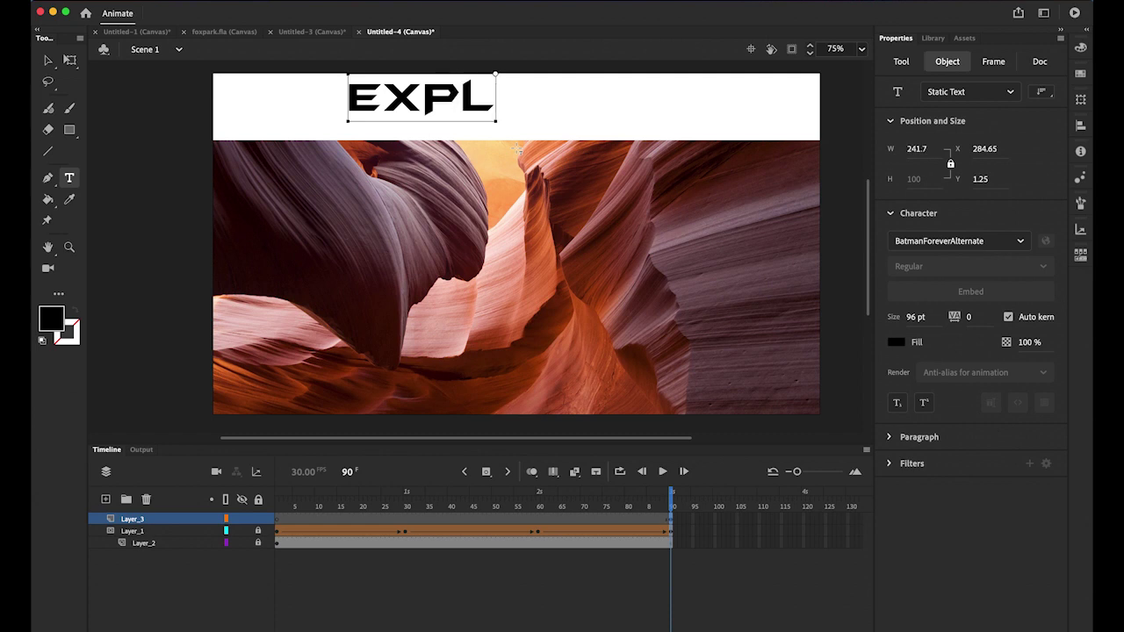
Step: Move the EXPLORE text to about X 373.9, Y 21.25, roughly centred in the white strip above the image
{"action": "left_click", "coordinate": [48, 60]}
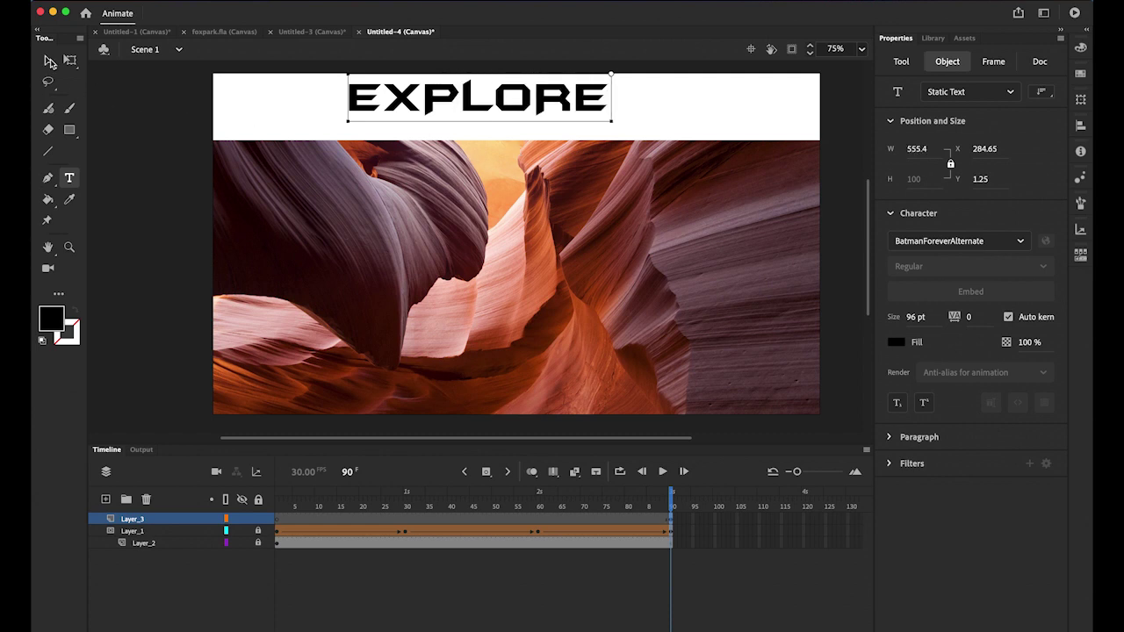
{"action": "left_click_drag", "start_coordinate": [481, 112], "coordinate": [524, 120]}
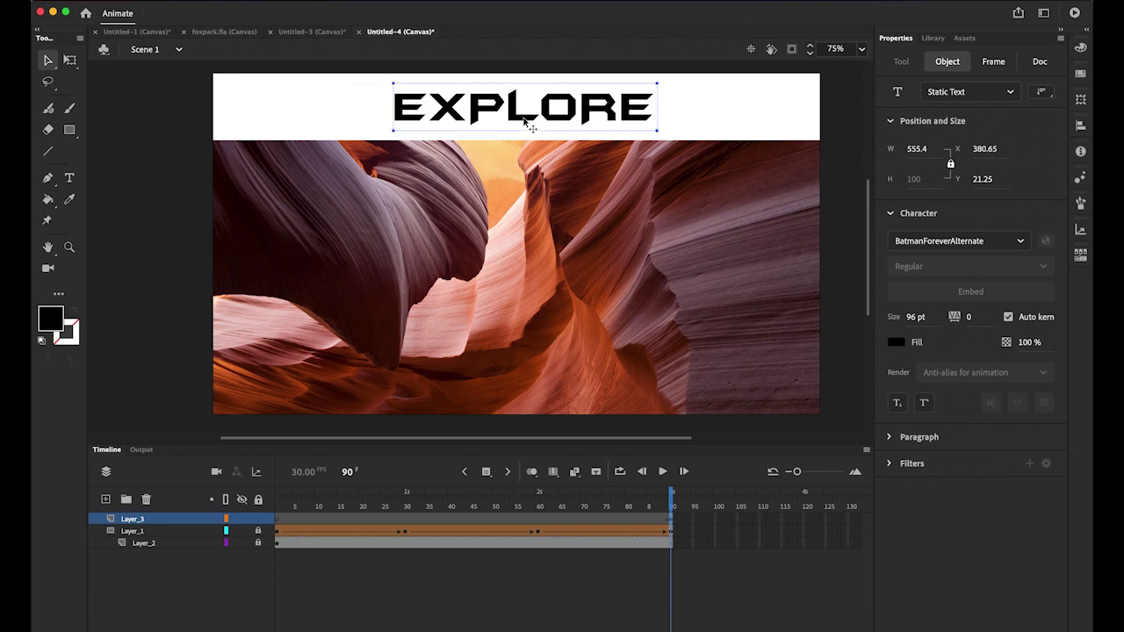
{"action": "left_click", "coordinate": [176, 136]}
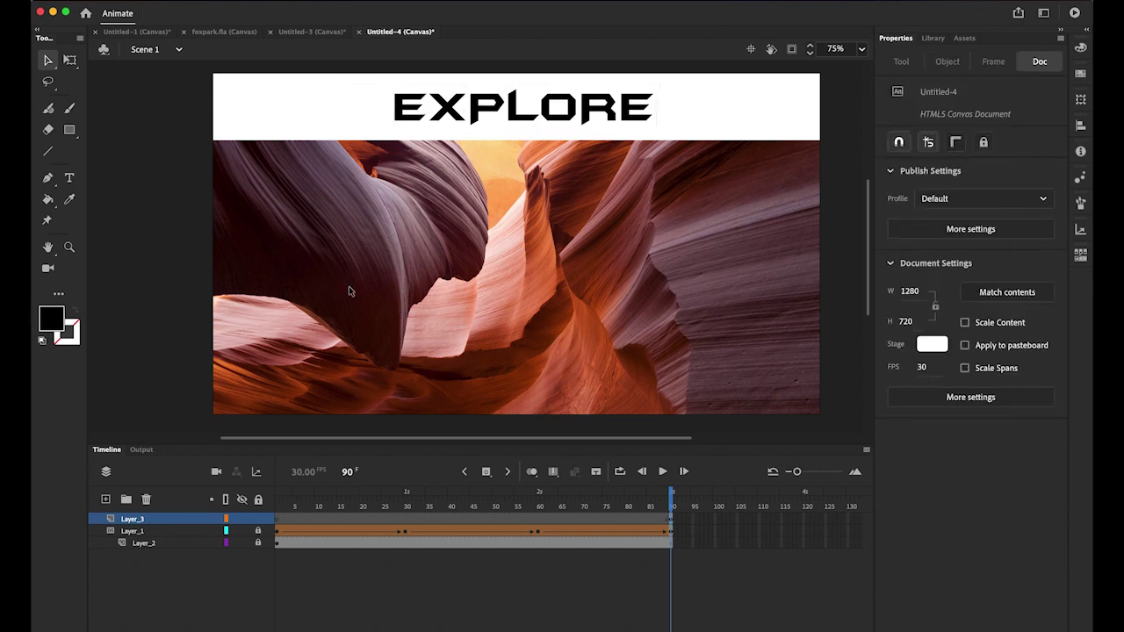
{"action": "left_click", "coordinate": [520, 123]}
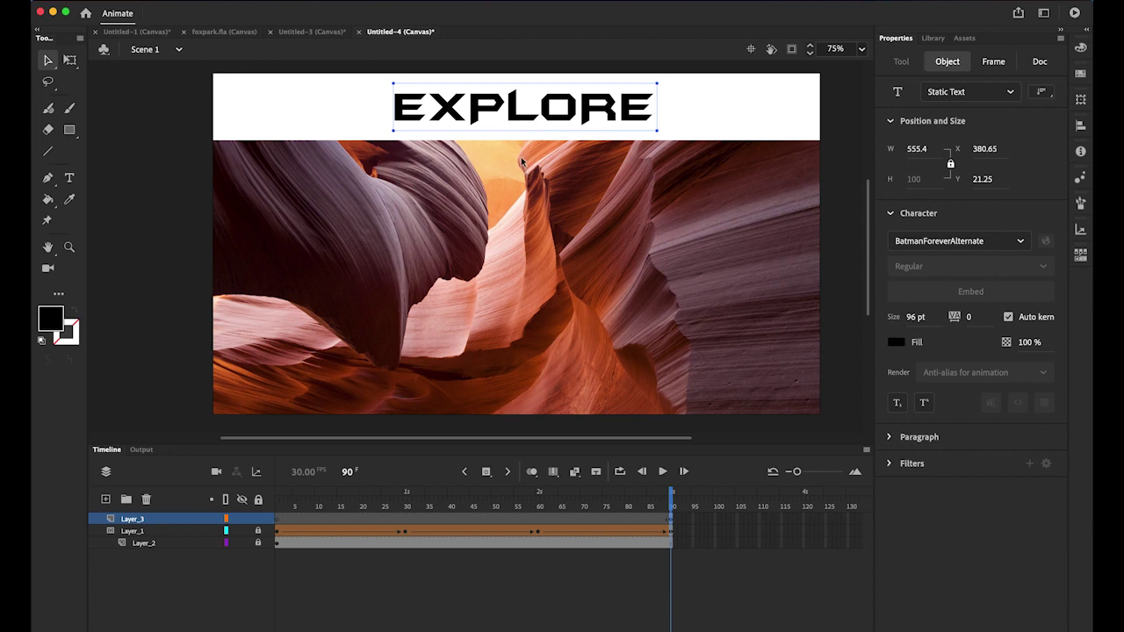
{"action": "key", "text": "Left"}
{"action": "key", "text": "Left"}
{"action": "key", "text": "Left"}
{"action": "key", "text": "Left"}
{"action": "key", "text": "Left"}
{"action": "key", "text": "Left"}
{"action": "key", "text": "Left"}
{"action": "key", "text": "Left"}
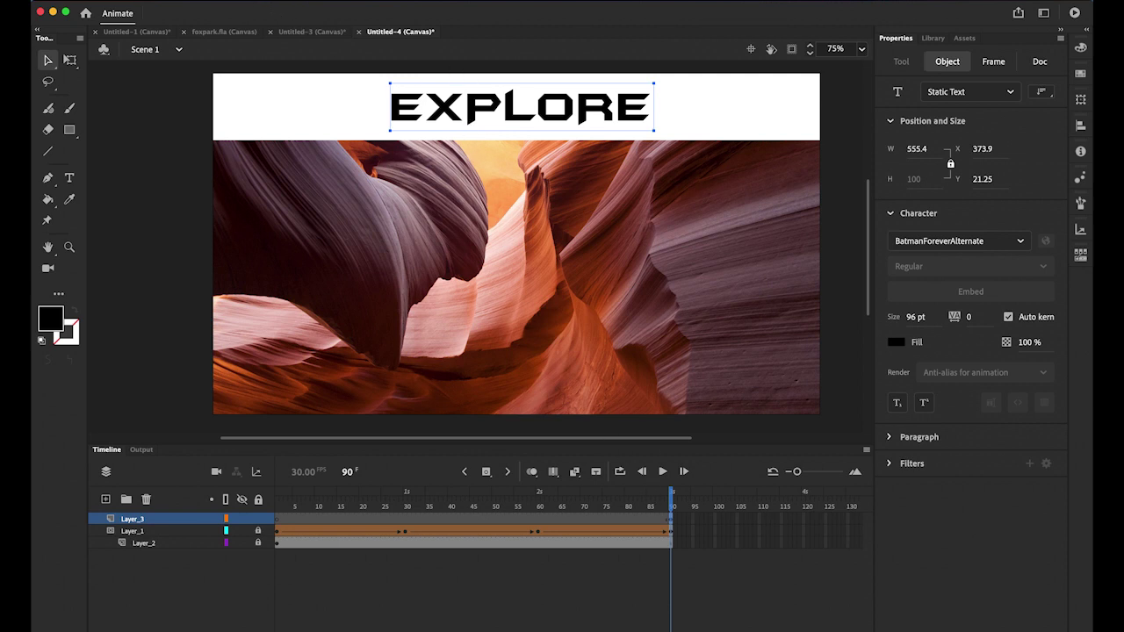
Step: Break the EXPLORE text apart into single letters and distribute them to separate layers
{"action": "left_click", "coordinate": [241, 1]}
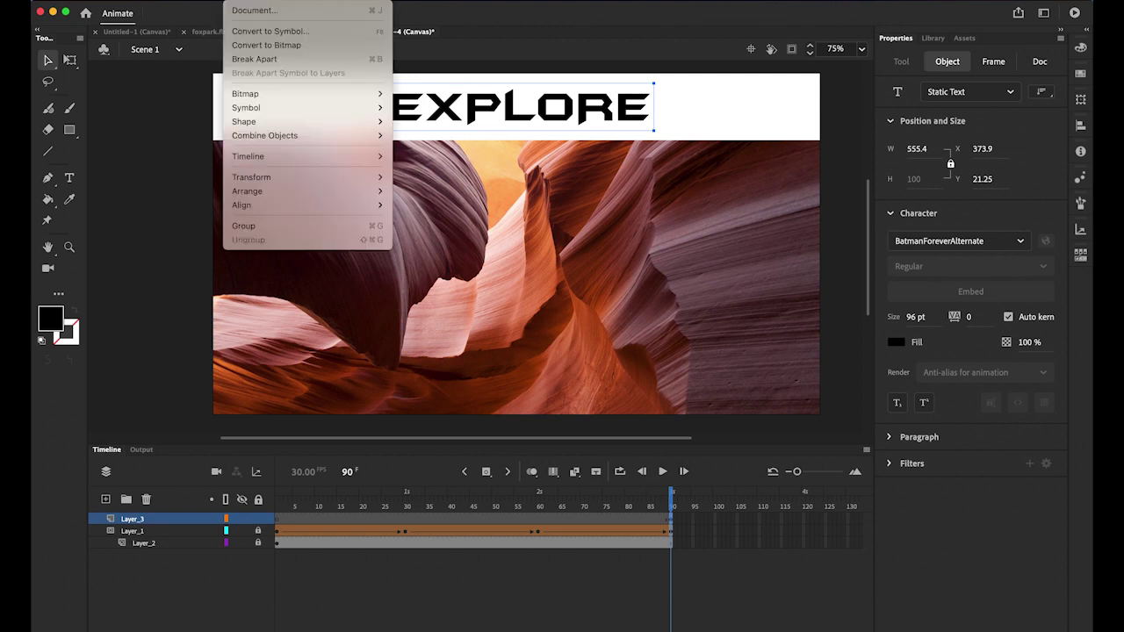
{"action": "left_click", "coordinate": [261, 60]}
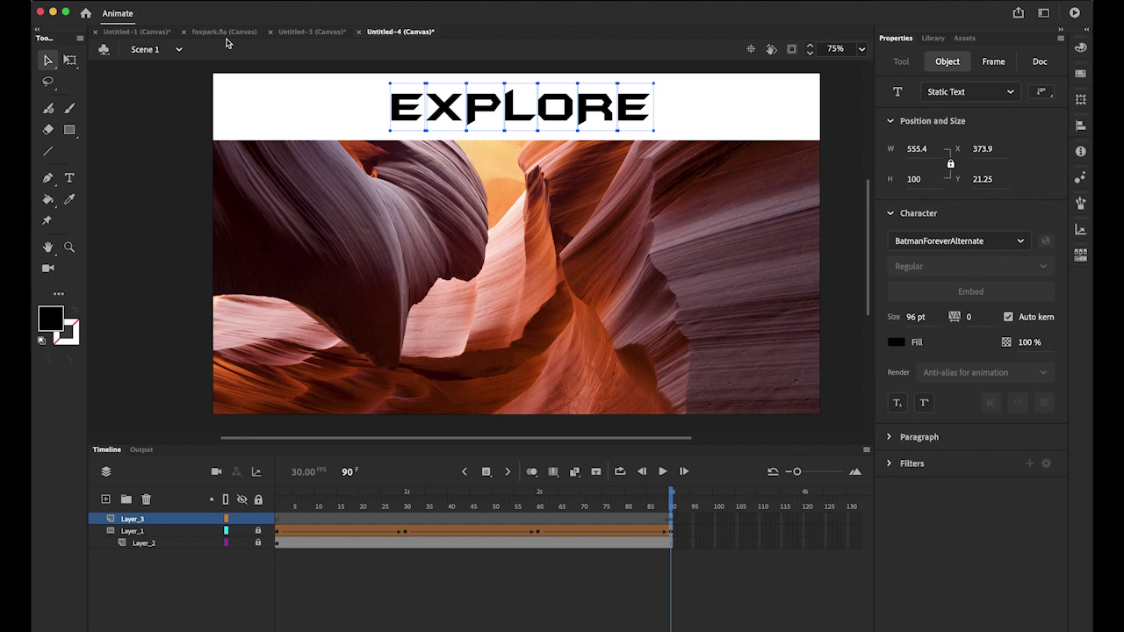
{"action": "left_click", "coordinate": [240, 1]}
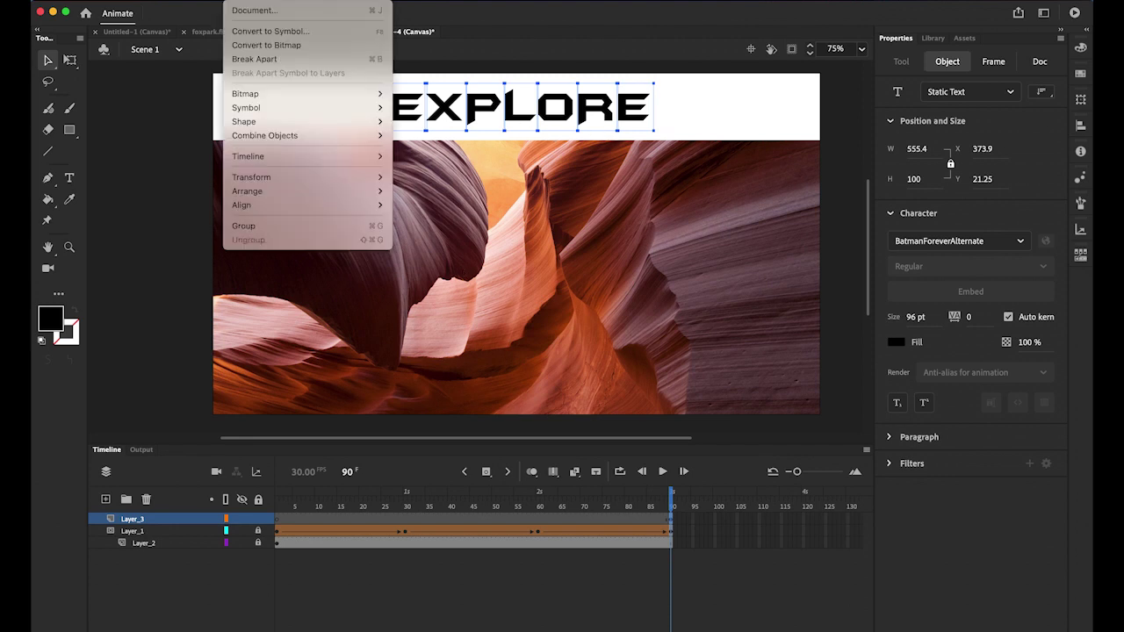
{"action": "mouse_move", "coordinate": [281, 158]}
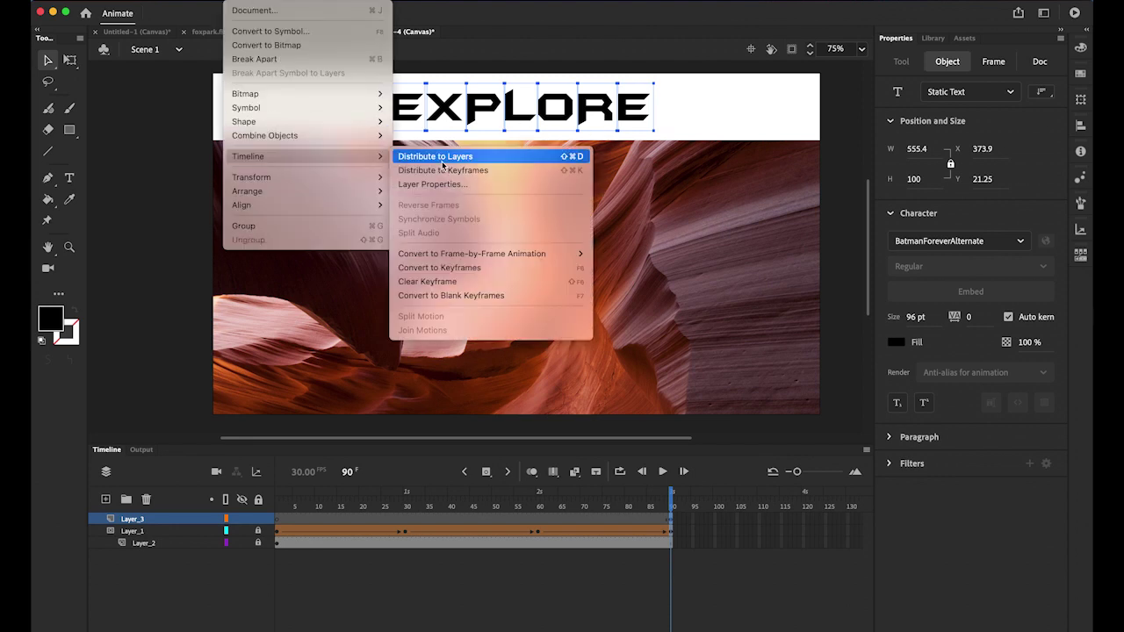
{"action": "left_click", "coordinate": [441, 158]}
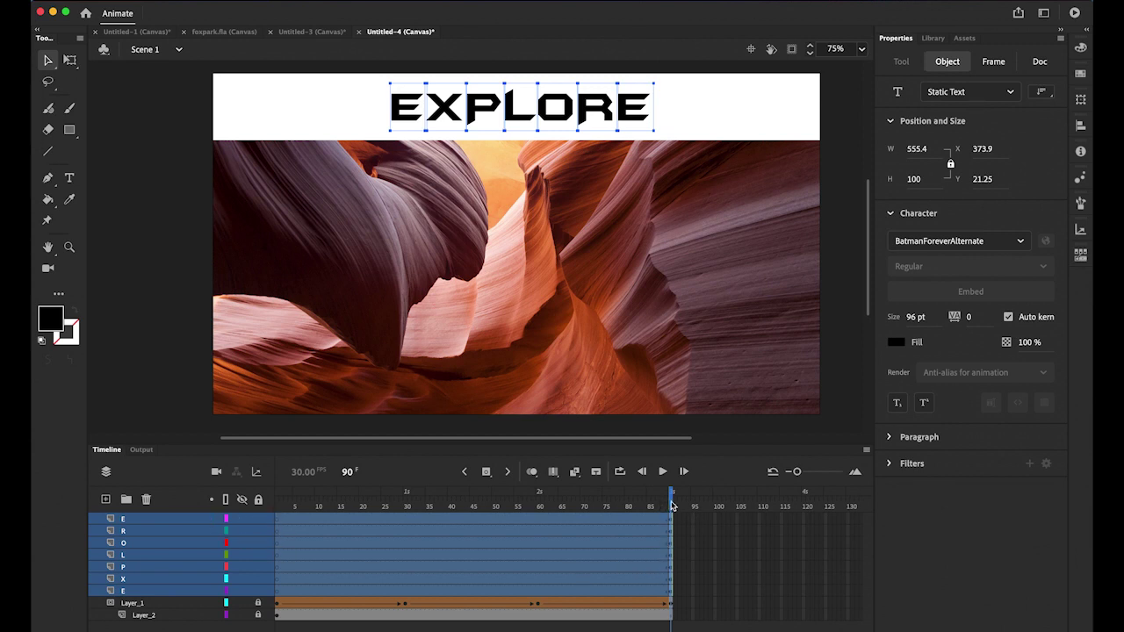
Step: Insert keyframes at frame 100 on all seven letter layers
{"action": "mouse_move", "coordinate": [672, 504]}
{"action": "left_mouse_down"}
{"action": "mouse_move", "coordinate": [610, 502]}
{"action": "mouse_move", "coordinate": [673, 505]}
{"action": "left_mouse_up"}
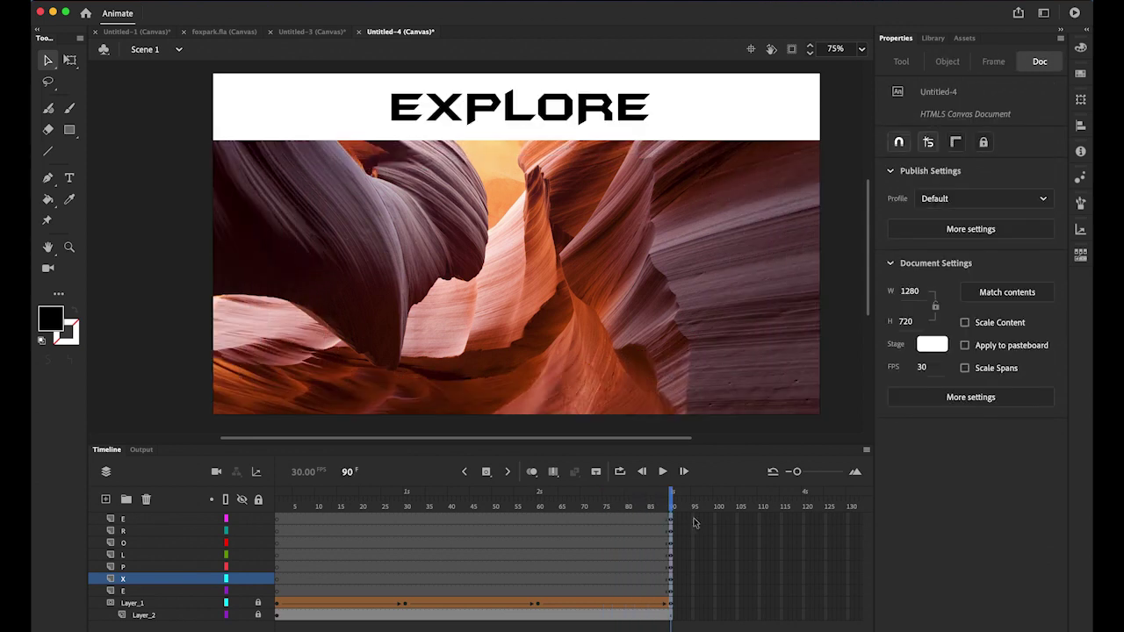
{"action": "left_click", "coordinate": [163, 593]}
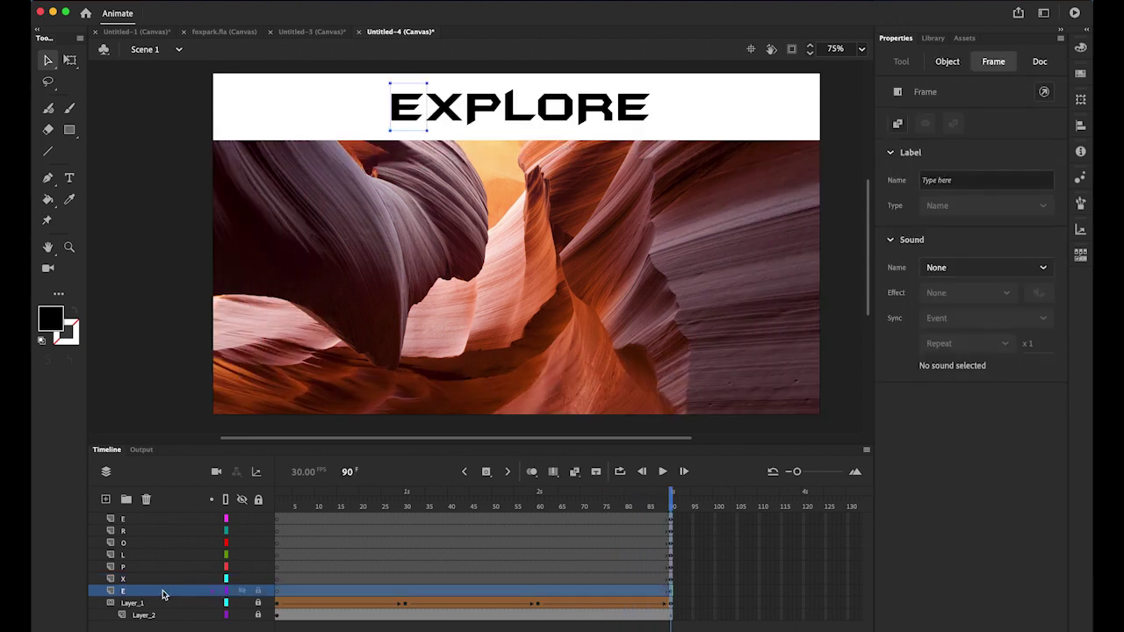
{"action": "left_click", "coordinate": [716, 597]}
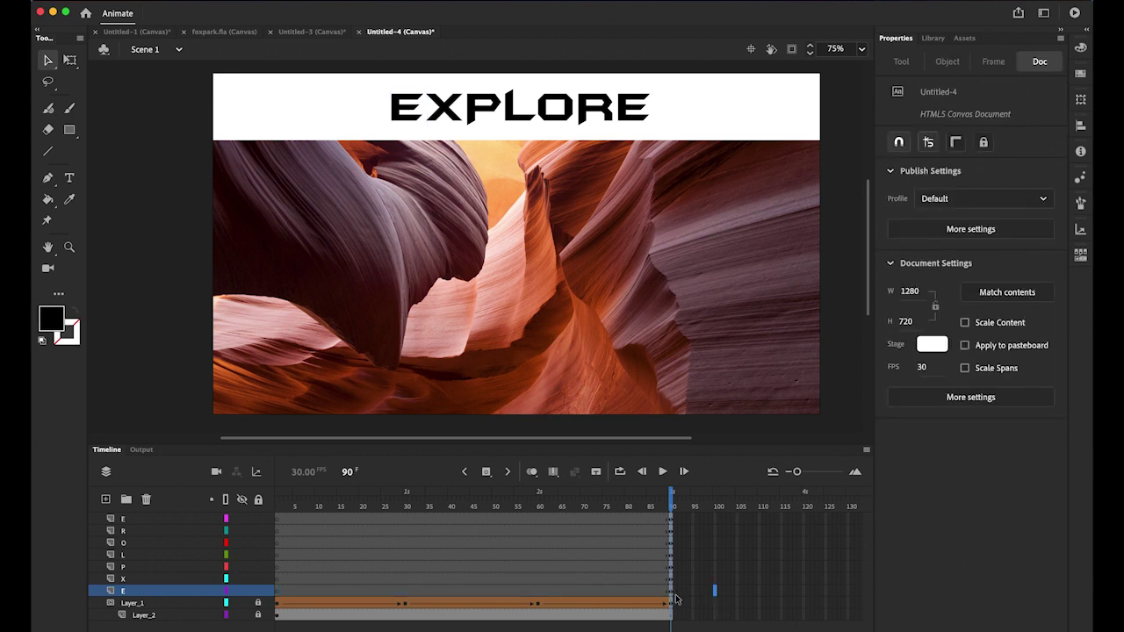
{"action": "left_click", "coordinate": [716, 519], "text": "shift"}
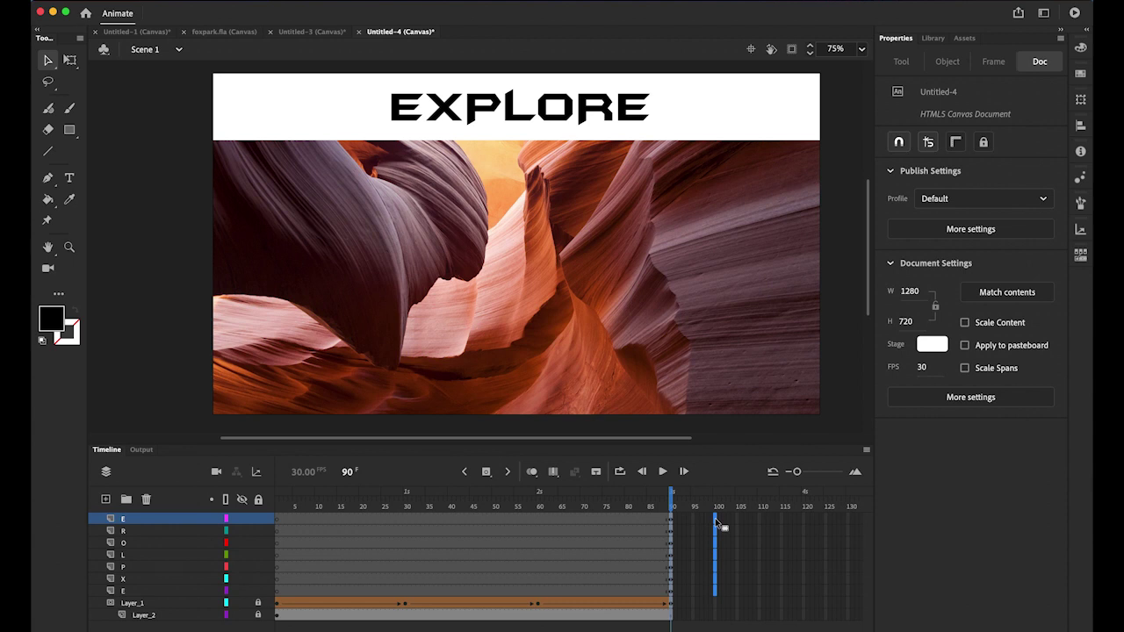
{"action": "left_click", "coordinate": [487, 472]}
{"action": "left_click", "coordinate": [509, 493]}
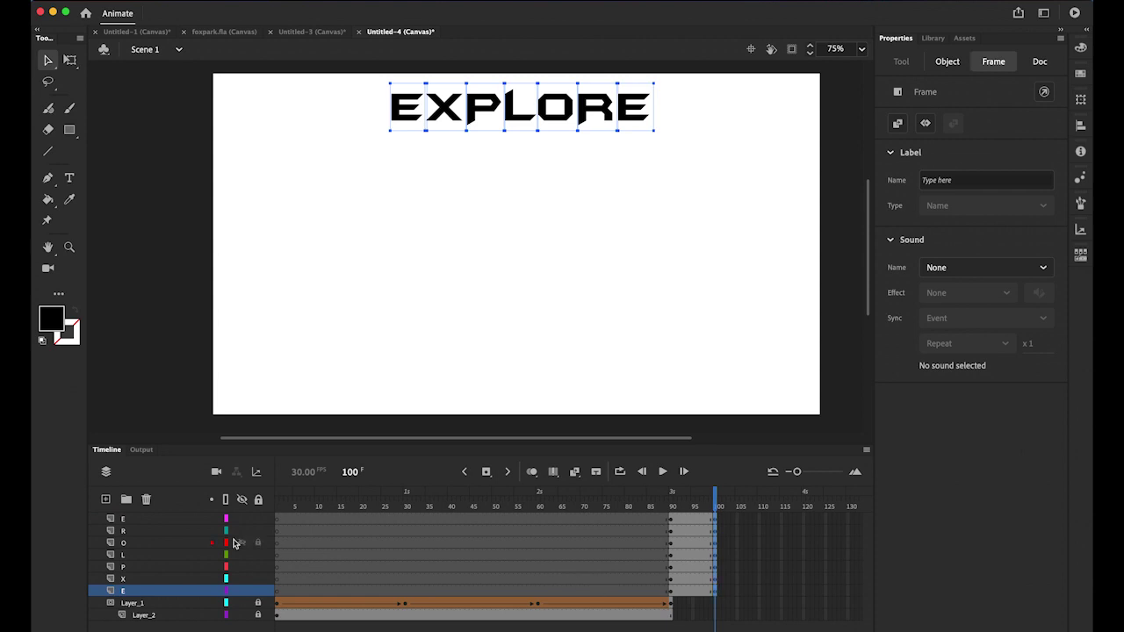
Step: Create classic tweens on all the letter layers and set their ease to -100 from frame 90
{"action": "left_click", "coordinate": [141, 522], "text": "shift"}
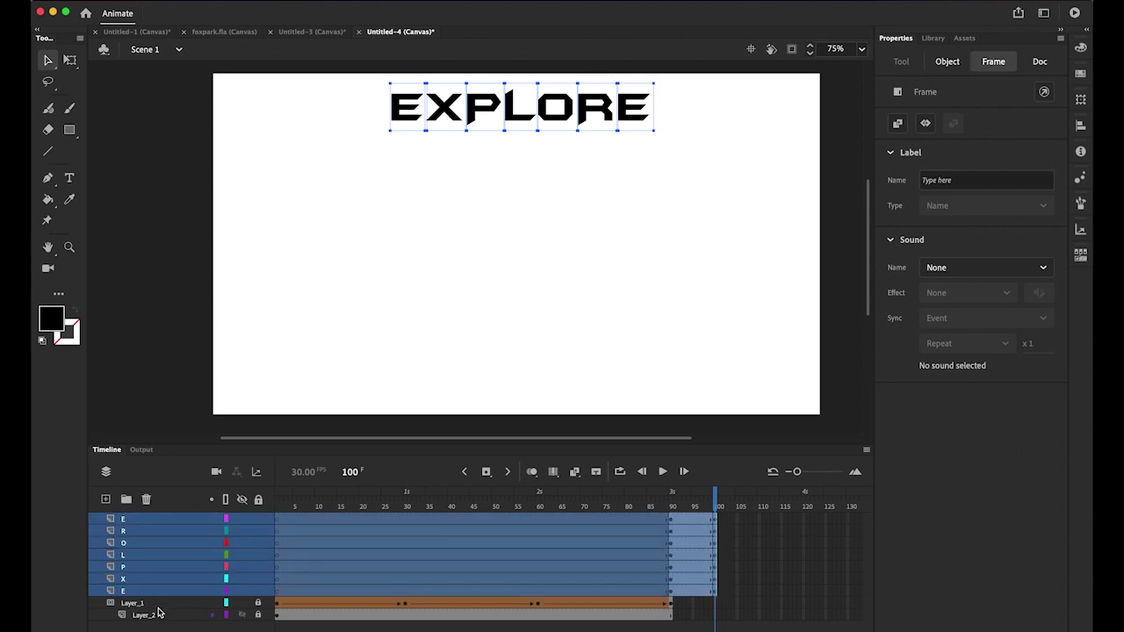
{"action": "right_click", "coordinate": [689, 544]}
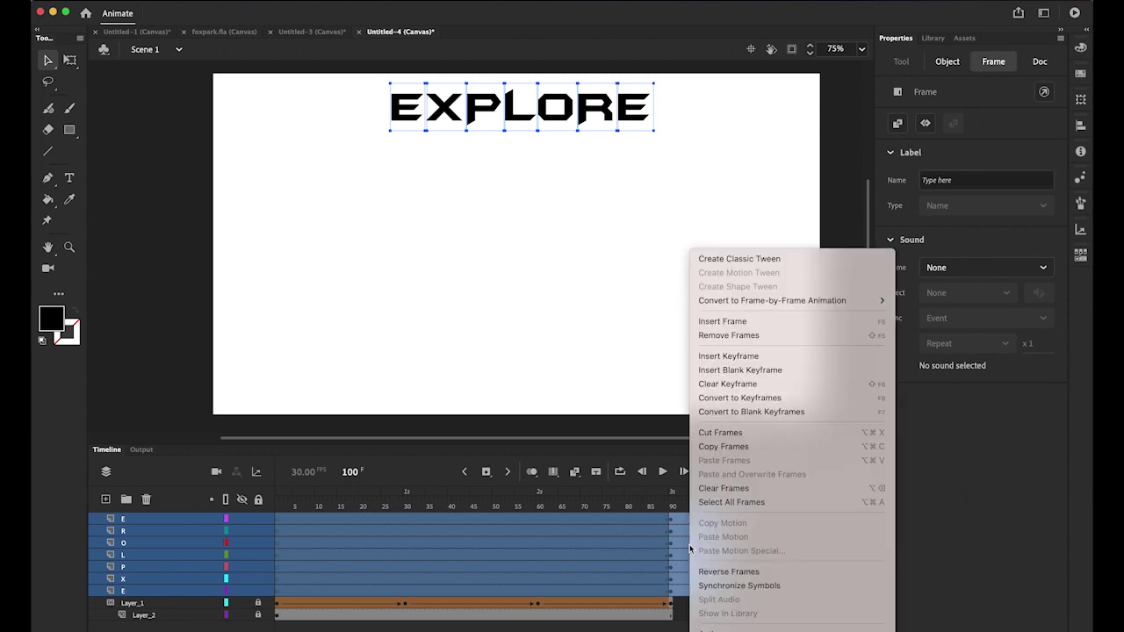
{"action": "left_click", "coordinate": [727, 260]}
{"action": "left_click_drag", "start_coordinate": [715, 507], "coordinate": [671, 529]}
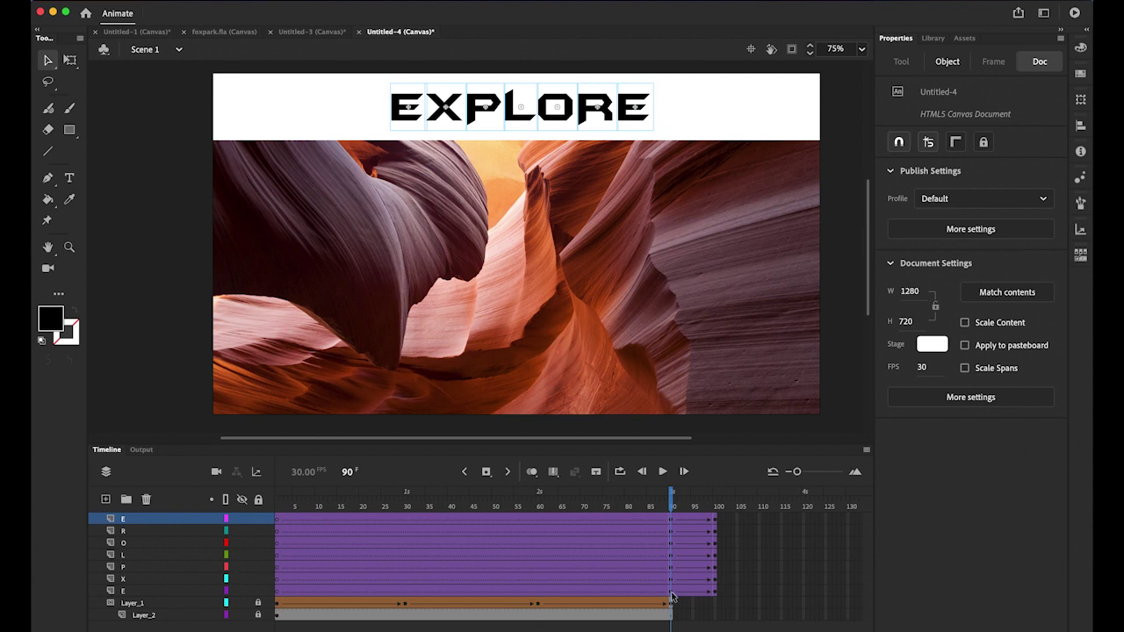
{"action": "left_click", "coordinate": [671, 593]}
{"action": "left_click", "coordinate": [673, 522], "text": "shift"}
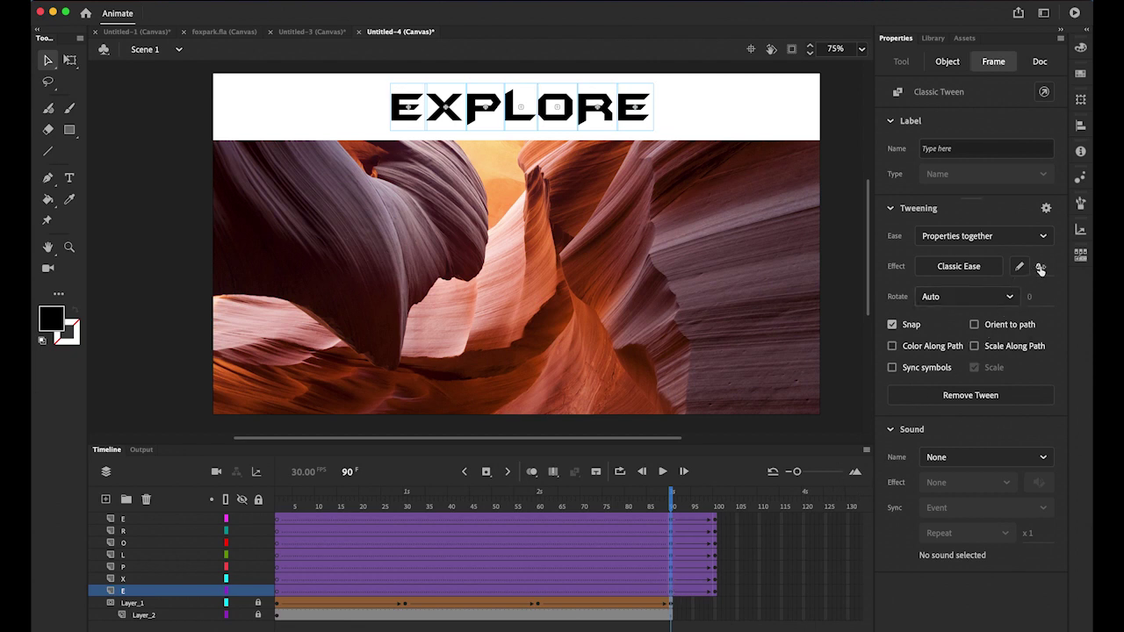
{"action": "left_click_drag", "start_coordinate": [1040, 267], "coordinate": [840, 292]}
Step: Move all the letters at frame 90 up above the stage to about Y -90.75, and play the tween to frame 100
{"action": "left_click_drag", "start_coordinate": [566, 125], "coordinate": [560, 68]}
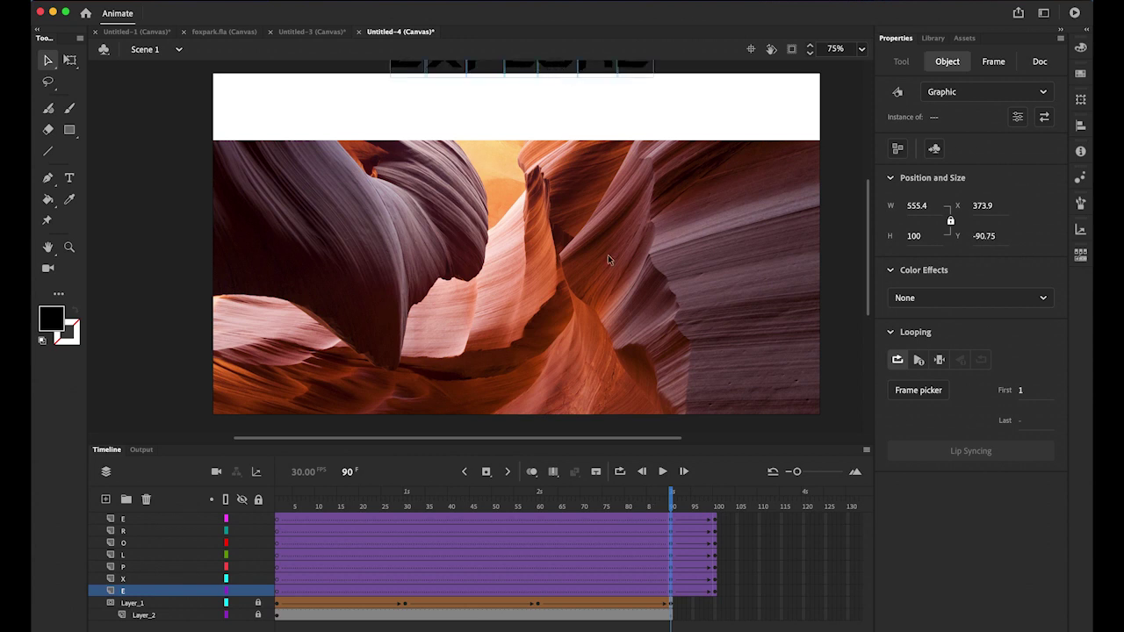
{"action": "left_click", "coordinate": [663, 471]}
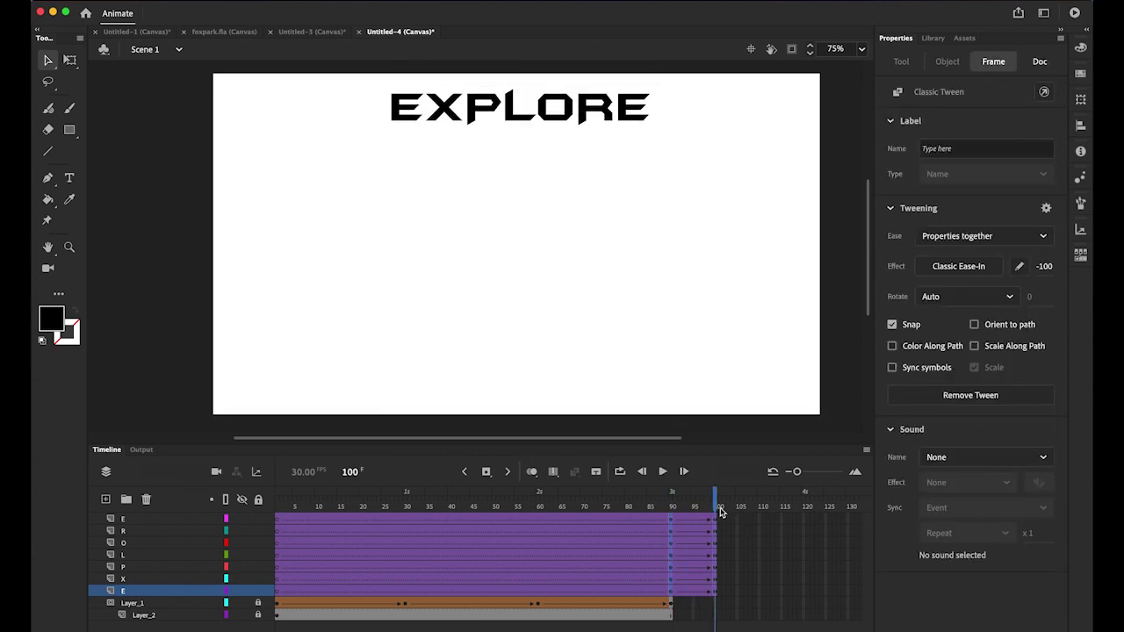
{"action": "left_click_drag", "start_coordinate": [719, 508], "coordinate": [672, 508]}
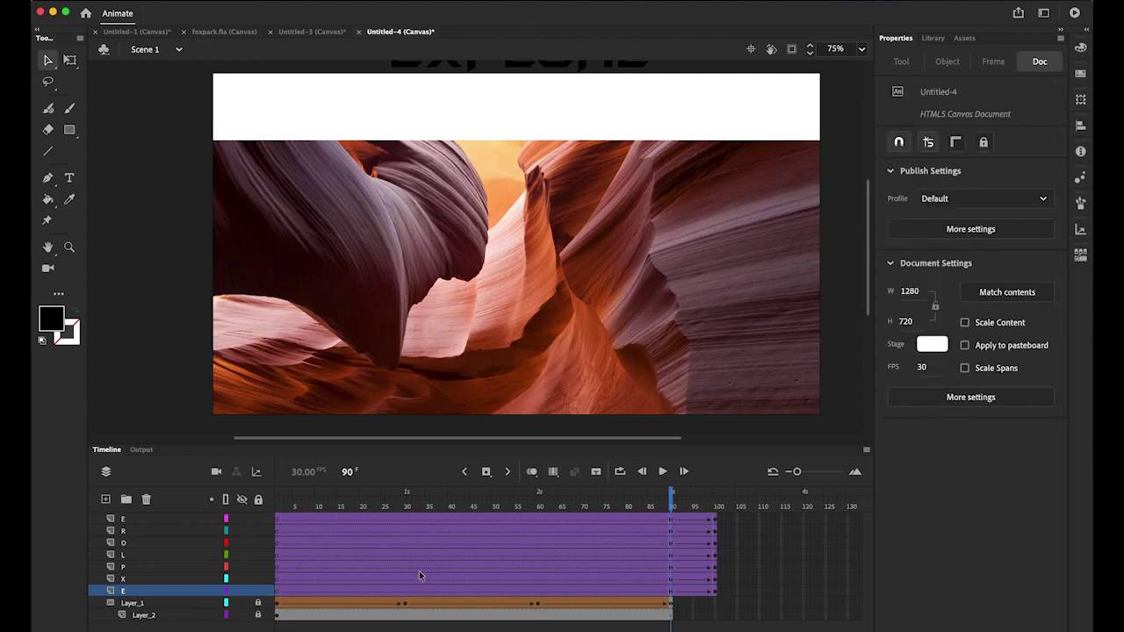
Step: Stagger the letter animations by shifting the X, P, L, O, R and final E layers' frames 5, 10, 15, 20, 25 and 30 frames later
{"action": "left_click", "coordinate": [132, 581]}
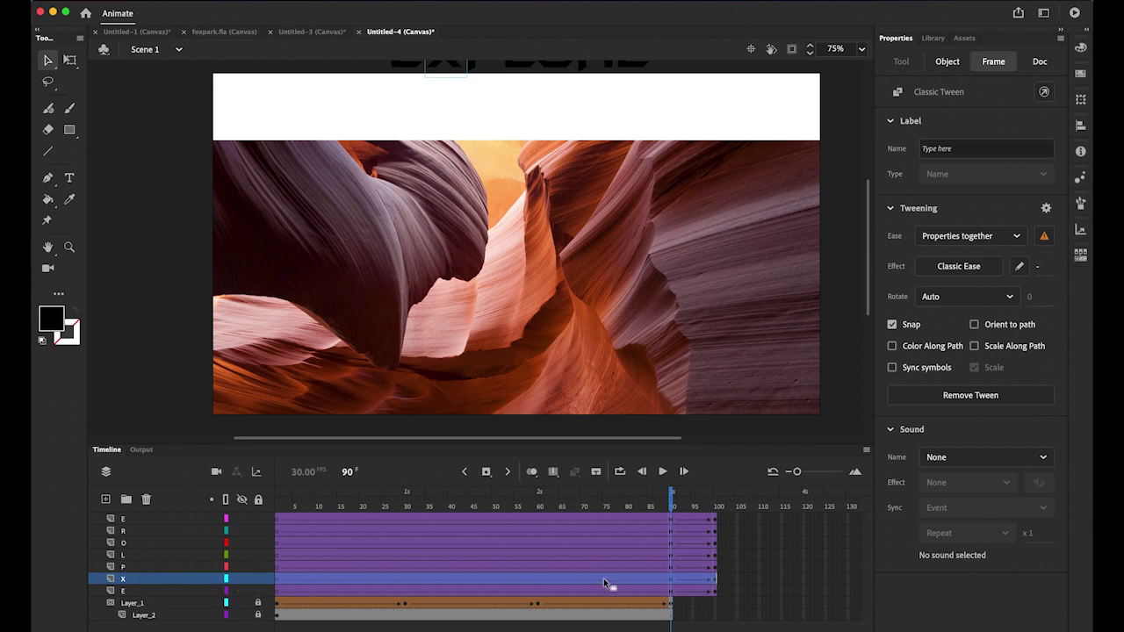
{"action": "left_click_drag", "start_coordinate": [691, 577], "coordinate": [723, 581]}
{"action": "left_click", "coordinate": [123, 566]}
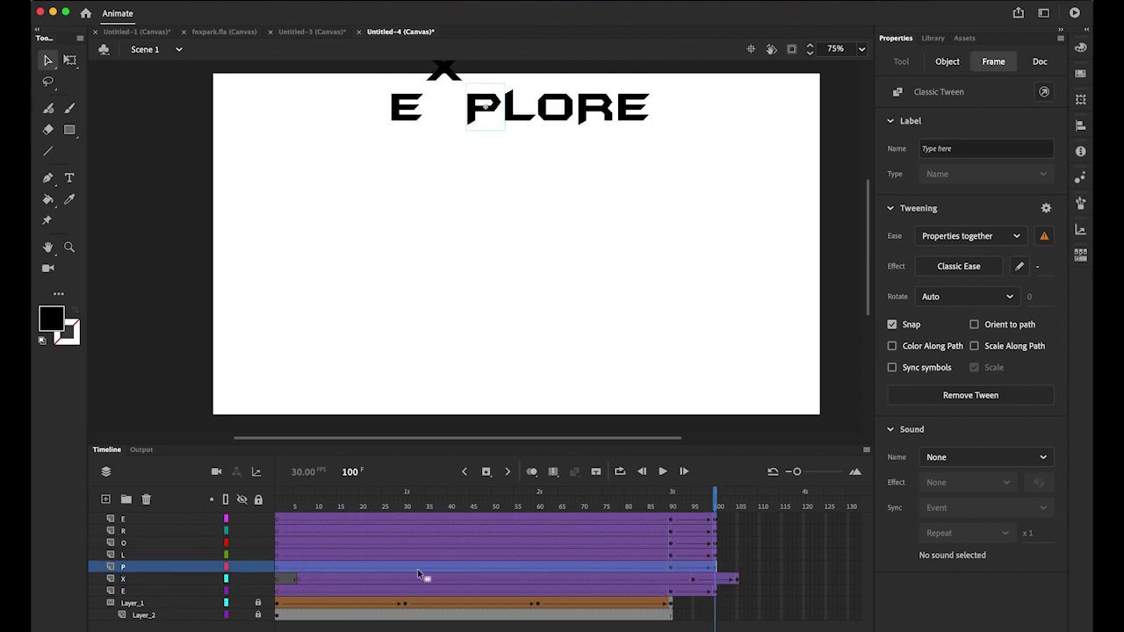
{"action": "left_click_drag", "start_coordinate": [513, 564], "coordinate": [557, 567]}
{"action": "left_click", "coordinate": [181, 556]}
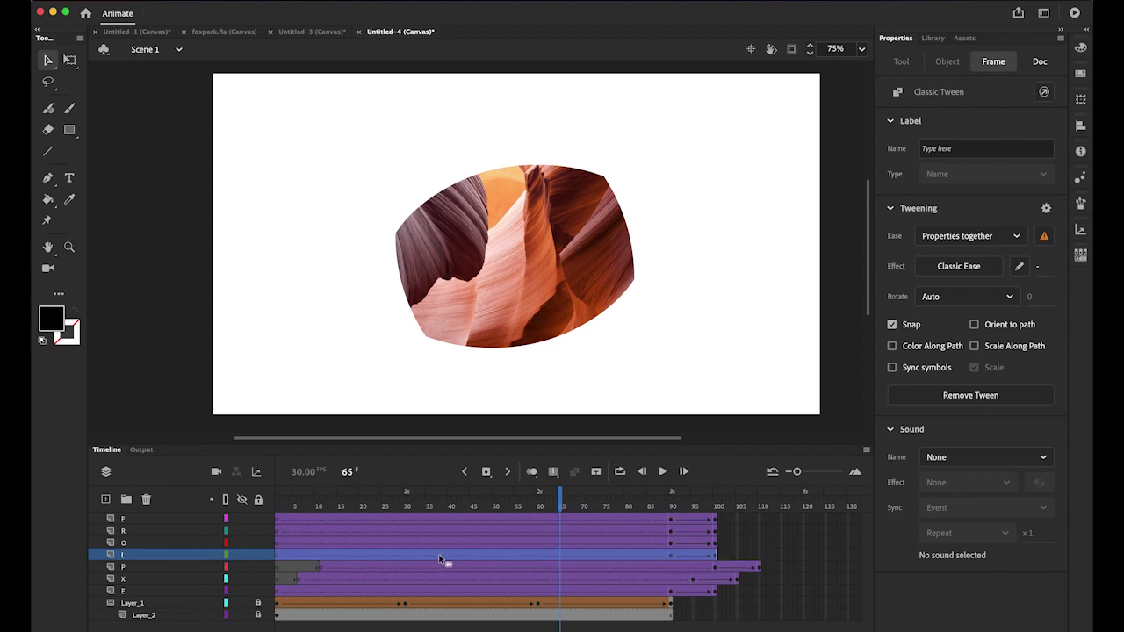
{"action": "left_click_drag", "start_coordinate": [442, 556], "coordinate": [551, 541]}
{"action": "left_click", "coordinate": [175, 543]}
{"action": "left_click", "coordinate": [151, 531]}
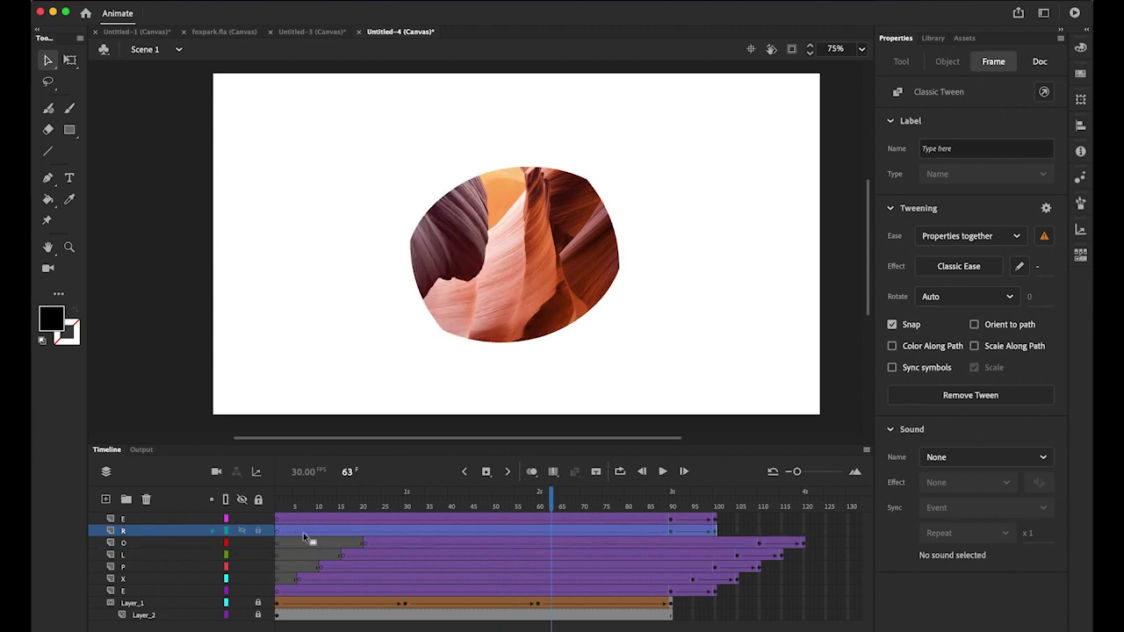
{"action": "left_click_drag", "start_coordinate": [402, 527], "coordinate": [515, 526]}
{"action": "left_click_drag", "start_coordinate": [330, 525], "coordinate": [851, 531]}
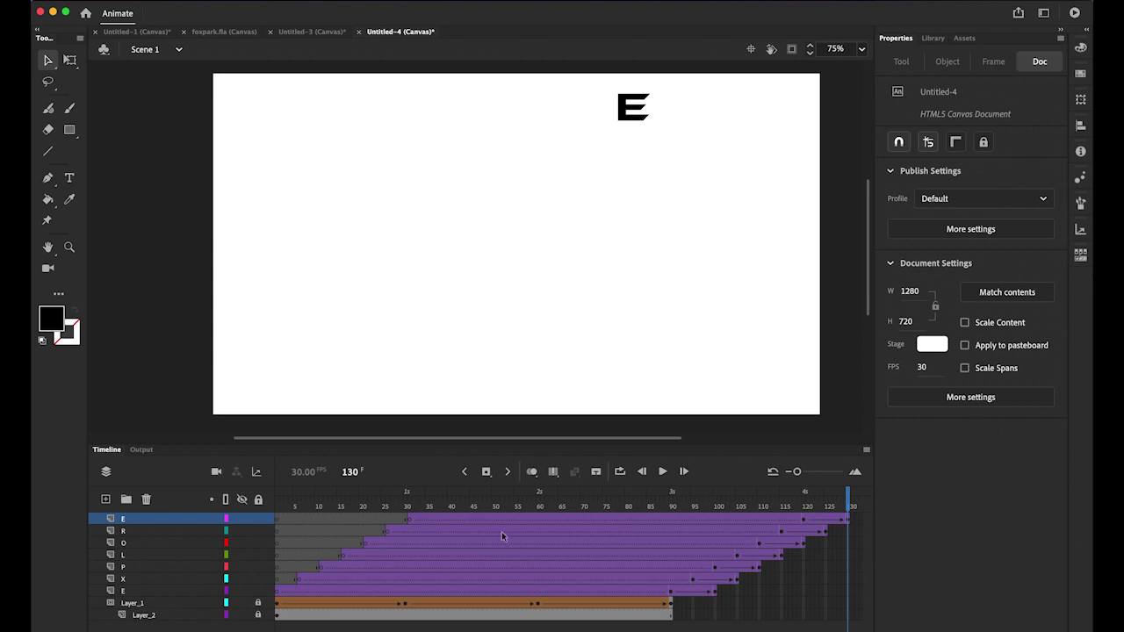
Step: Add a new top layer named logo and insert a keyframe on it at frame 130
{"action": "left_click", "coordinate": [105, 499]}
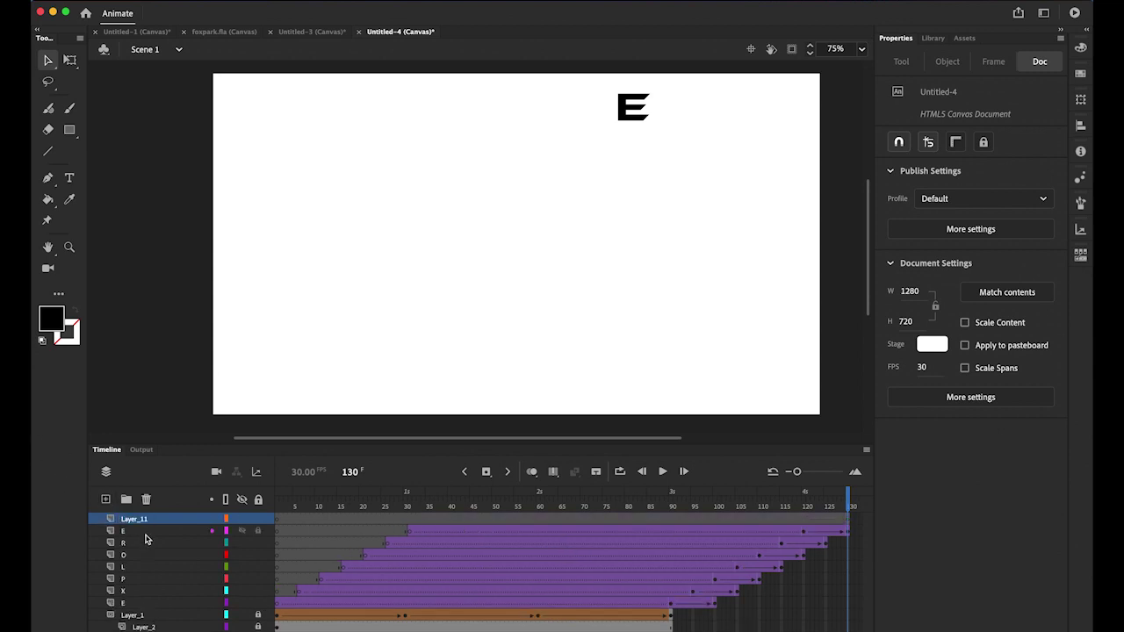
{"action": "double_click", "coordinate": [136, 518]}
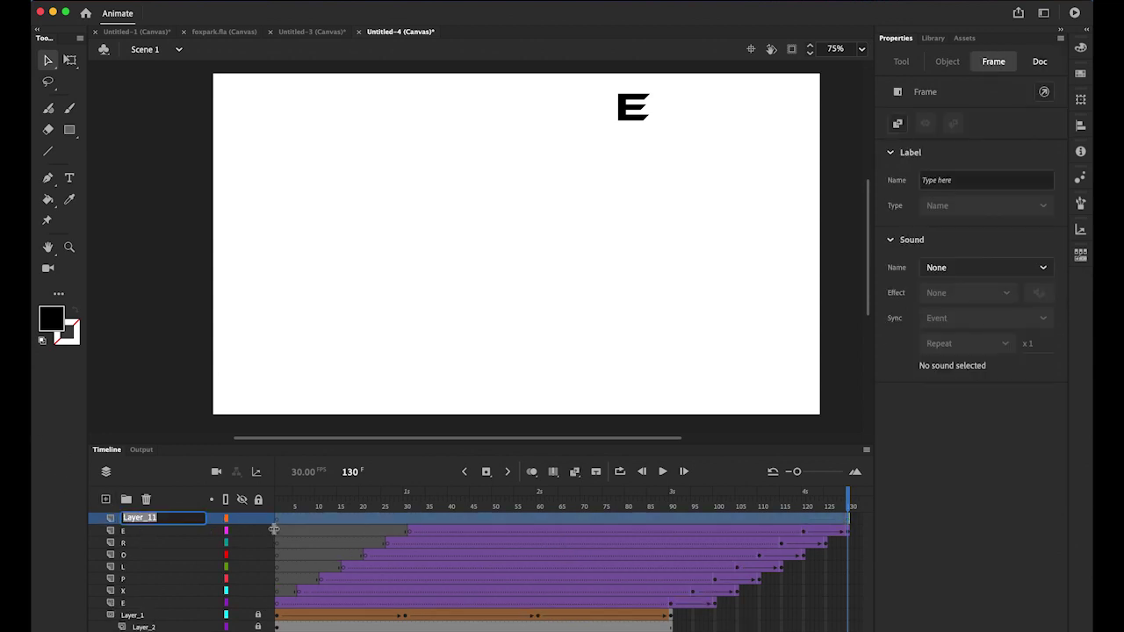
{"action": "type", "text": "logo"}
{"action": "key", "text": "Return"}
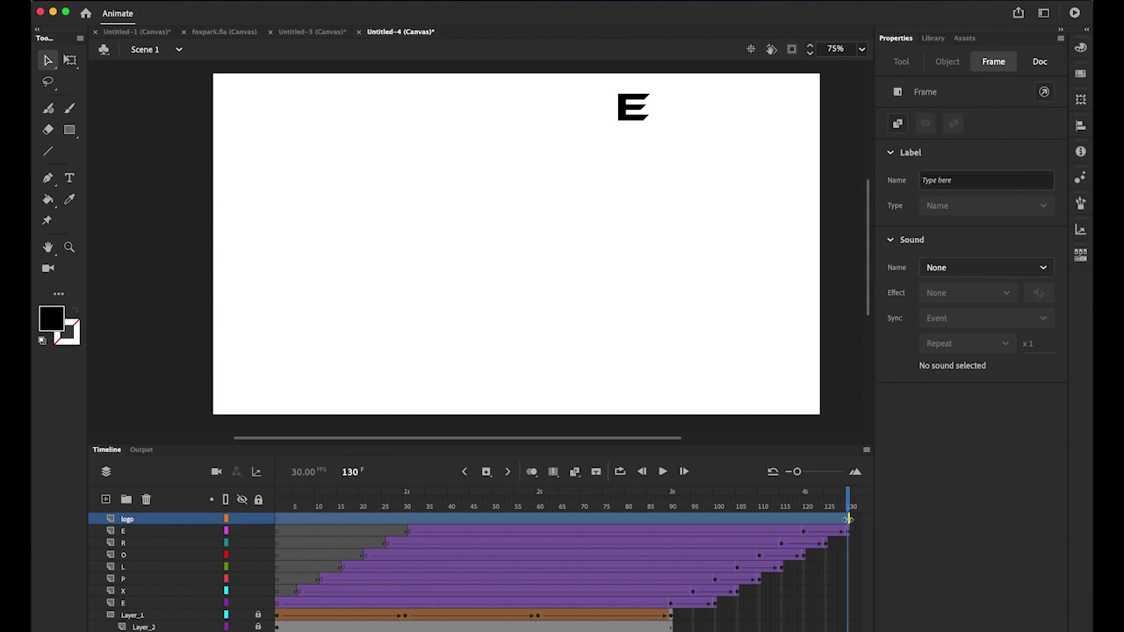
{"action": "key", "text": "F6"}
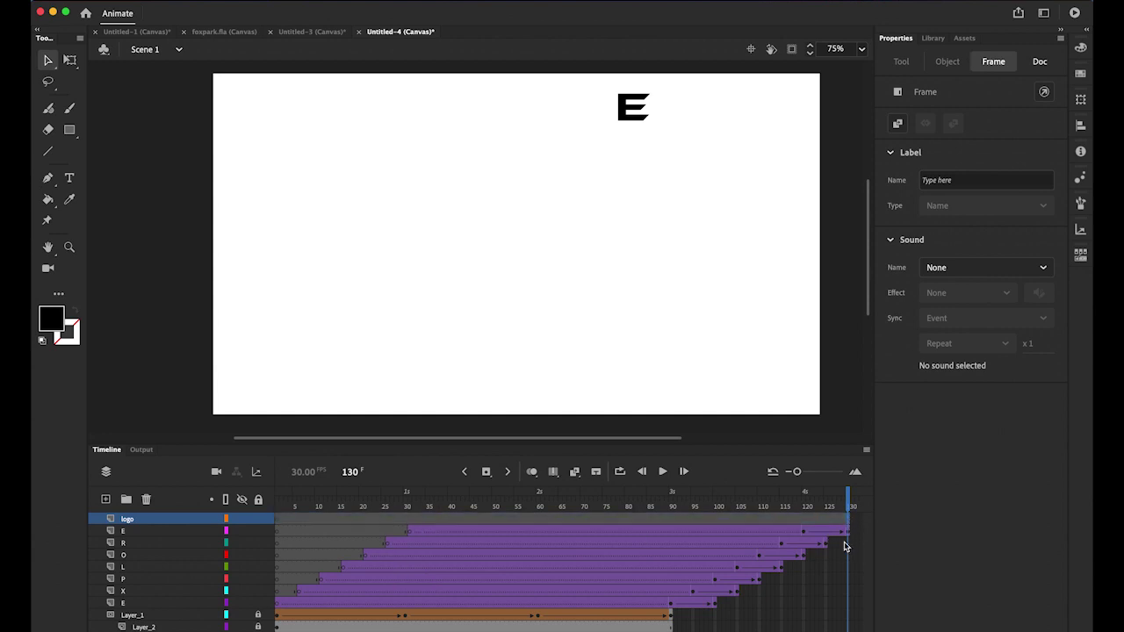
Step: Insert a blank keyframe at frame 130 of the logo layer and copy the whole Grand Canyon logo from lg1_004393.jpg in Photoshop
{"action": "left_click", "coordinate": [486, 471]}
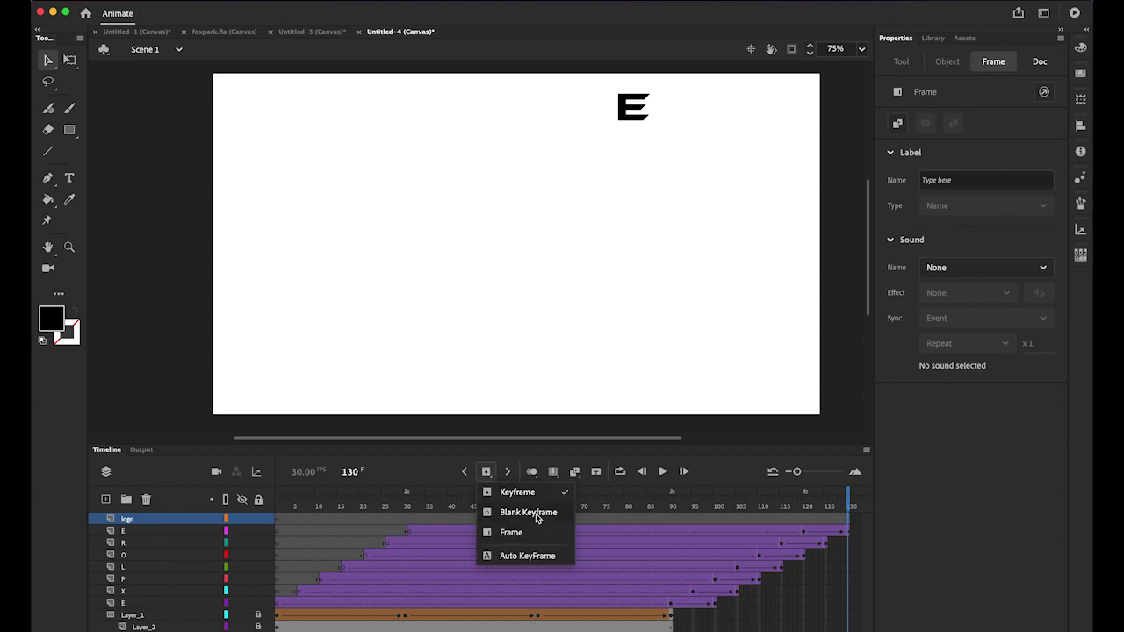
{"action": "left_click", "coordinate": [537, 516]}
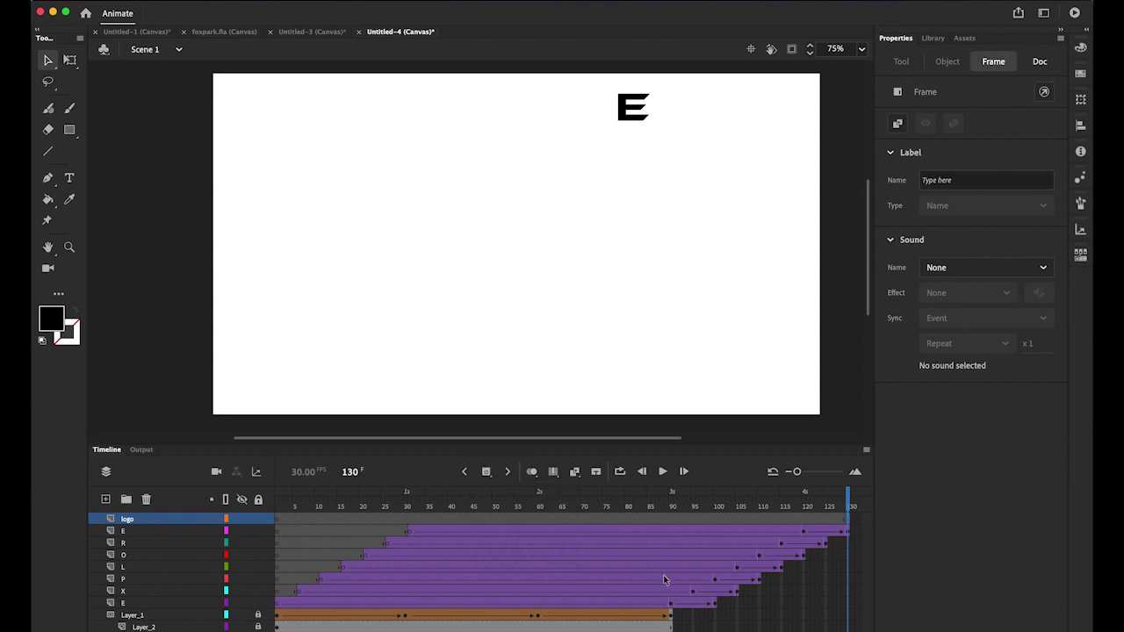
{"action": "left_click", "coordinate": [317, 617]}
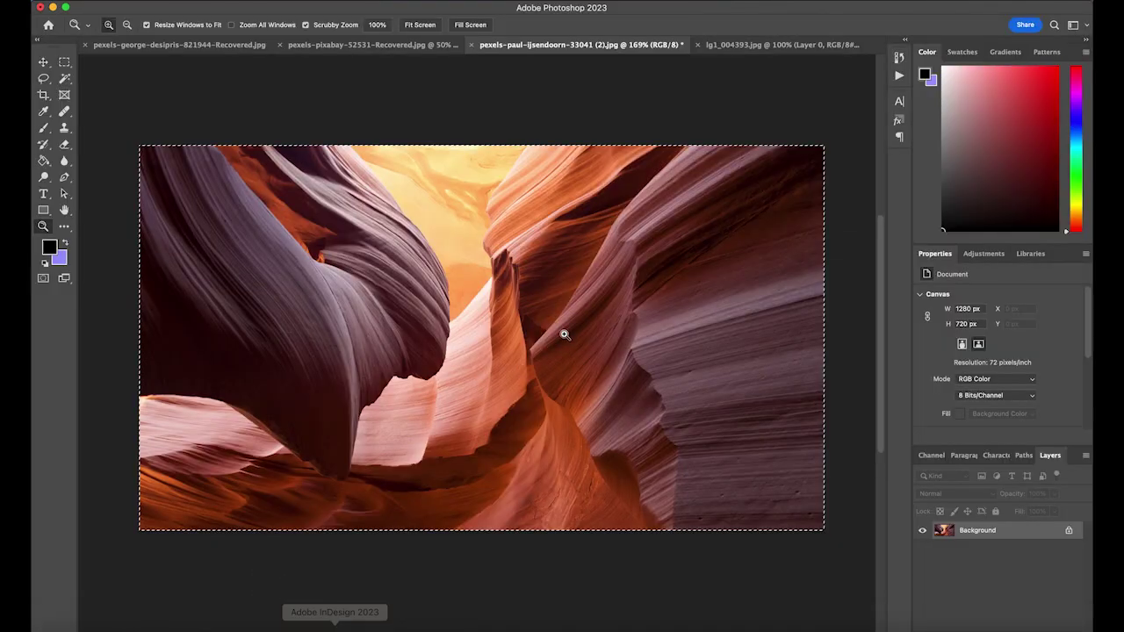
{"action": "left_click", "coordinate": [778, 45]}
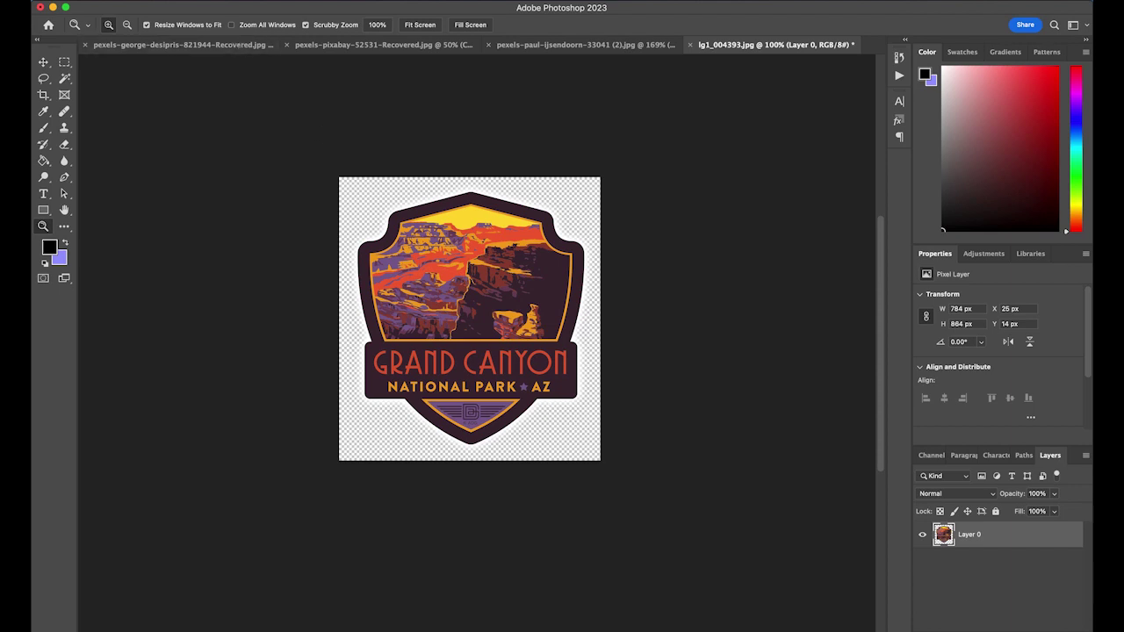
{"action": "left_click", "coordinate": [295, 9]}
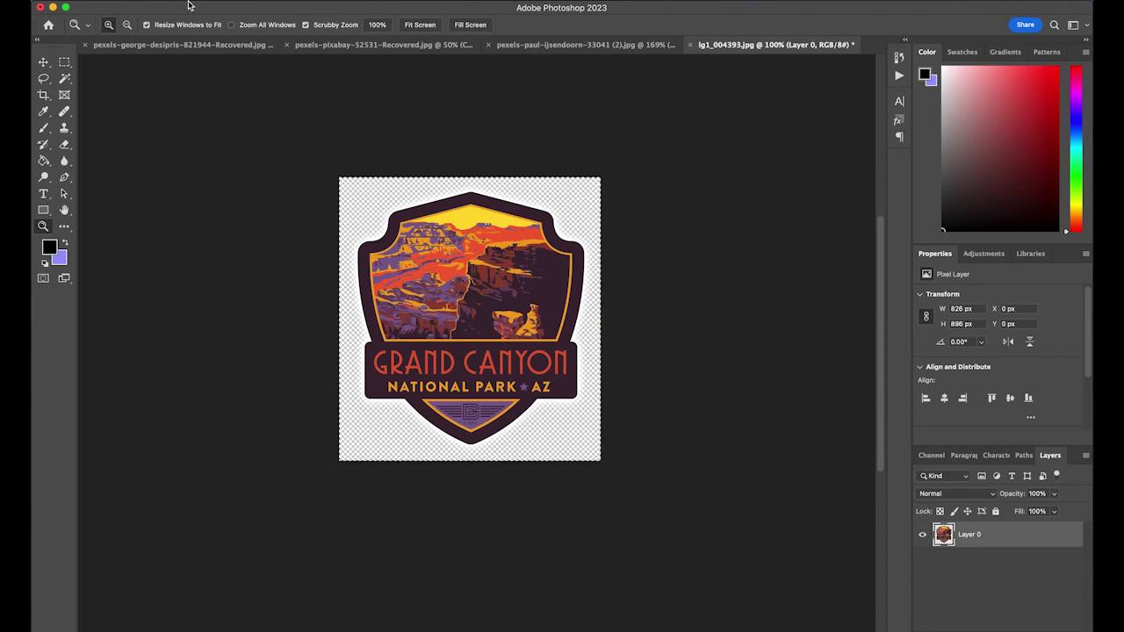
{"action": "left_click", "coordinate": [149, 1]}
{"action": "left_click", "coordinate": [184, 82]}
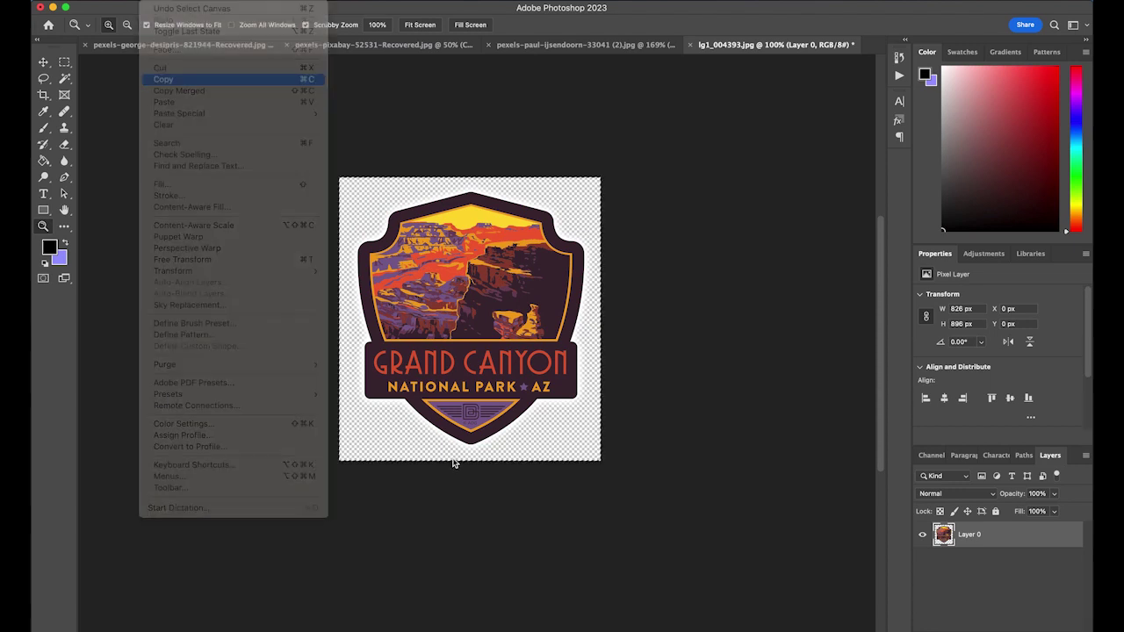
Step: Switch back to Animate, paste the logo in the center on frame 130, and shift it sideways to about X 280
{"action": "mouse_move", "coordinate": [309, 630]}
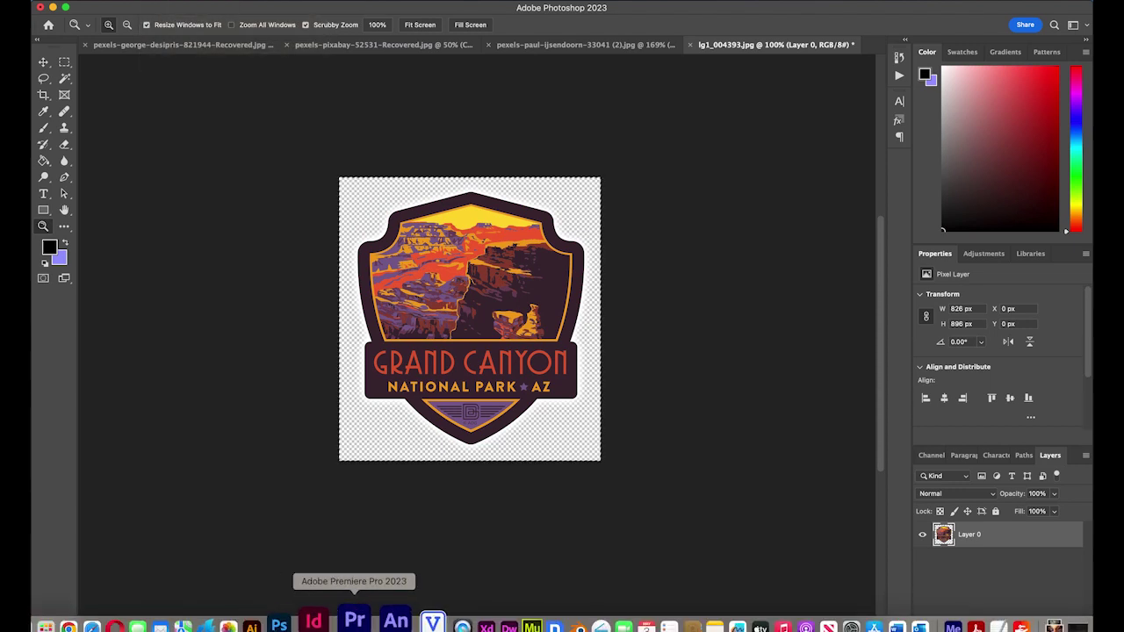
{"action": "left_click", "coordinate": [380, 620]}
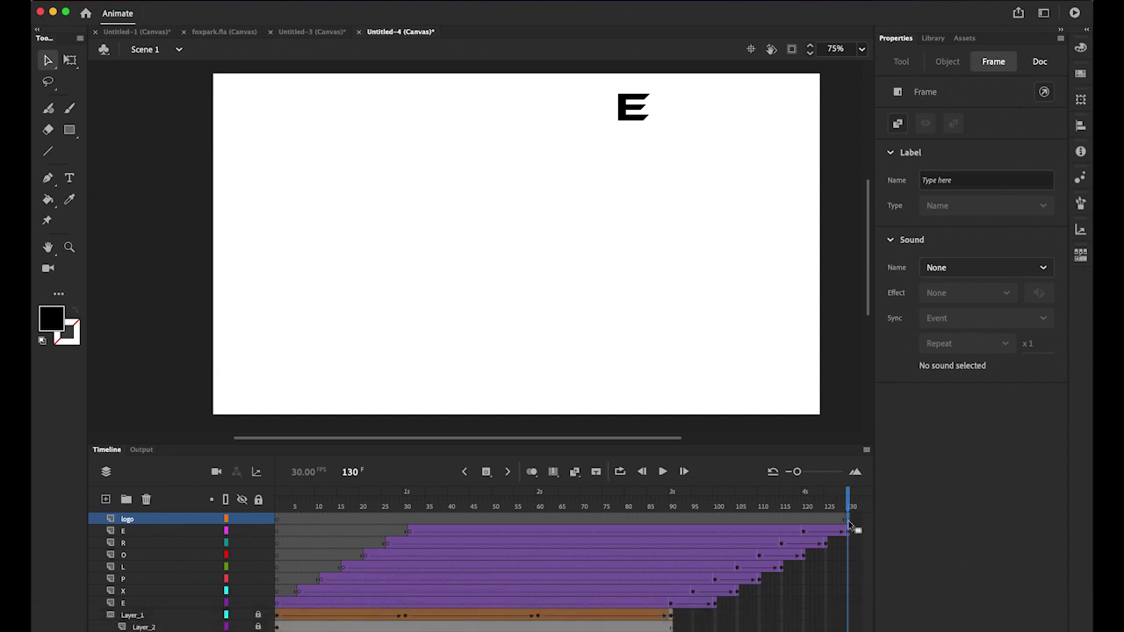
{"action": "left_click", "coordinate": [140, 9]}
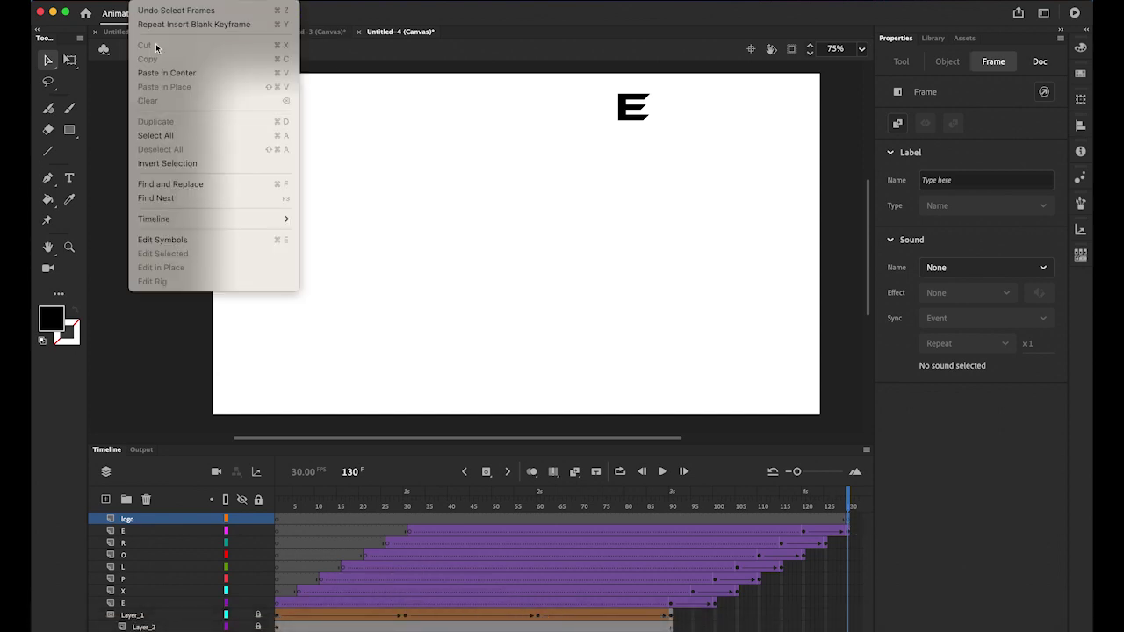
{"action": "left_click", "coordinate": [167, 74]}
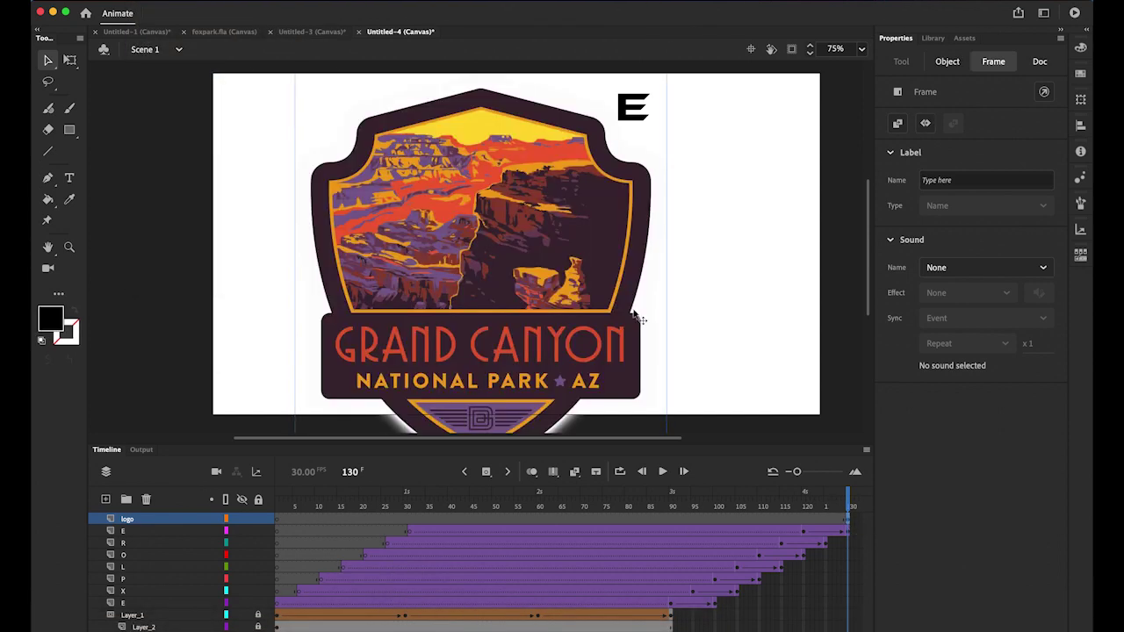
{"action": "left_click_drag", "start_coordinate": [489, 232], "coordinate": [554, 233]}
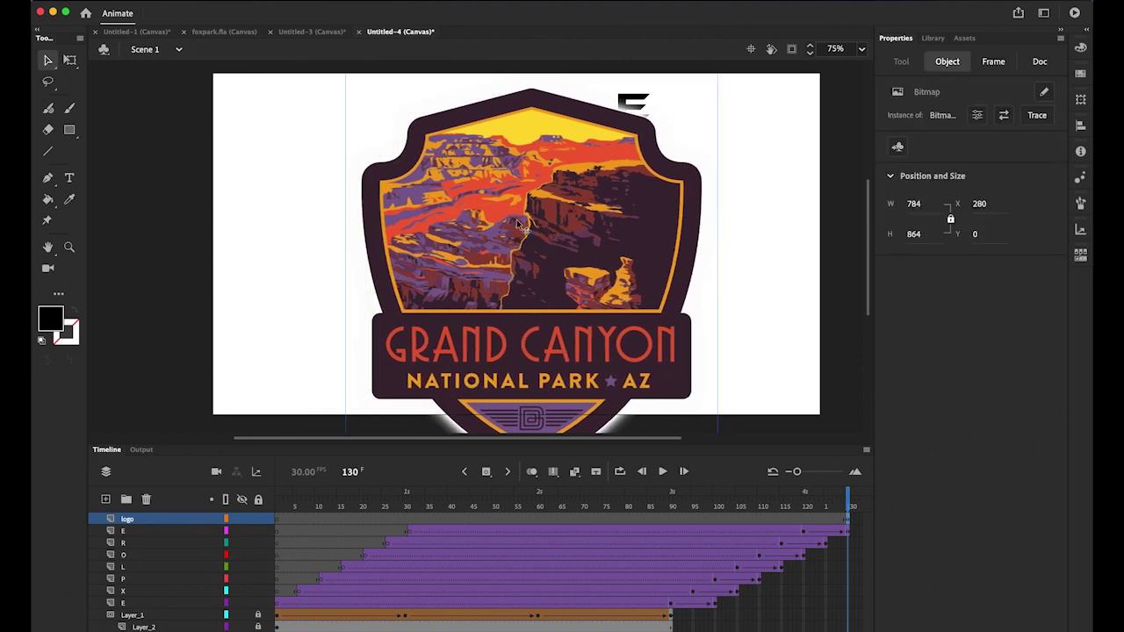
Step: Scale the logo proportionally down to about 295 × 325 px and move it to about X 496, Y 269
{"action": "left_click", "coordinate": [142, 2]}
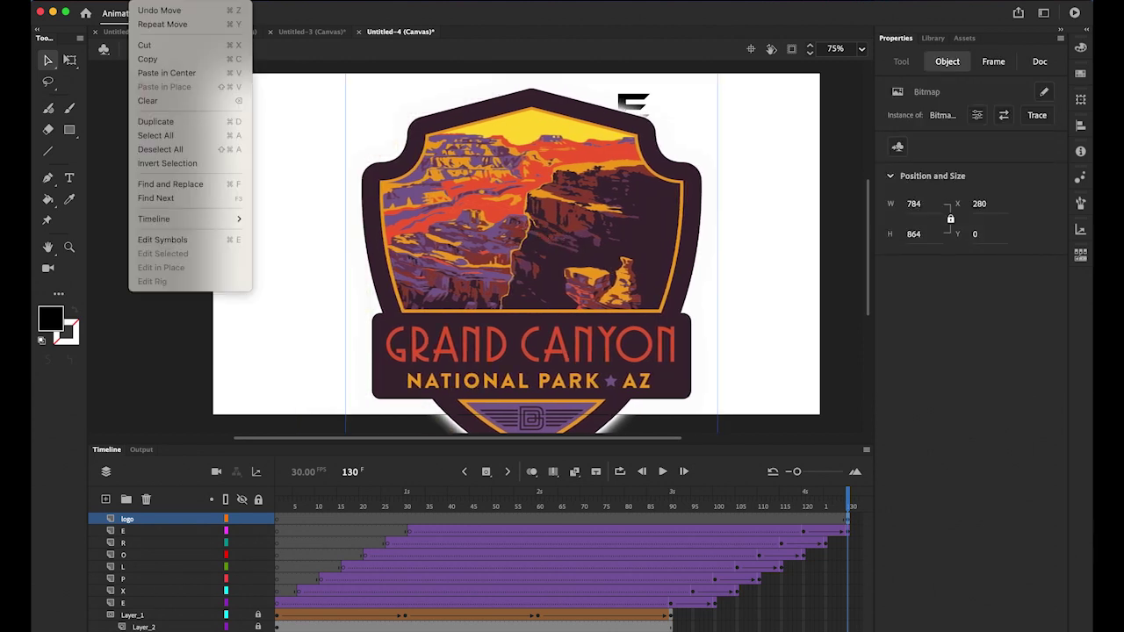
{"action": "left_click", "coordinate": [141, 2]}
{"action": "left_click", "coordinate": [71, 60]}
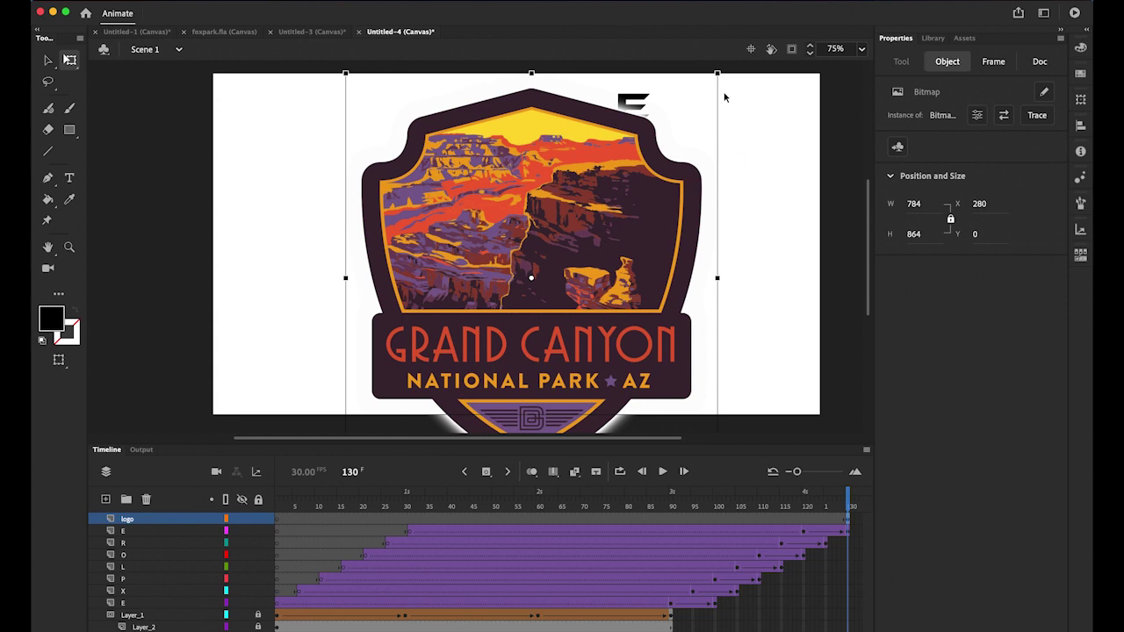
{"action": "left_click_drag", "start_coordinate": [716, 76], "coordinate": [609, 202]}
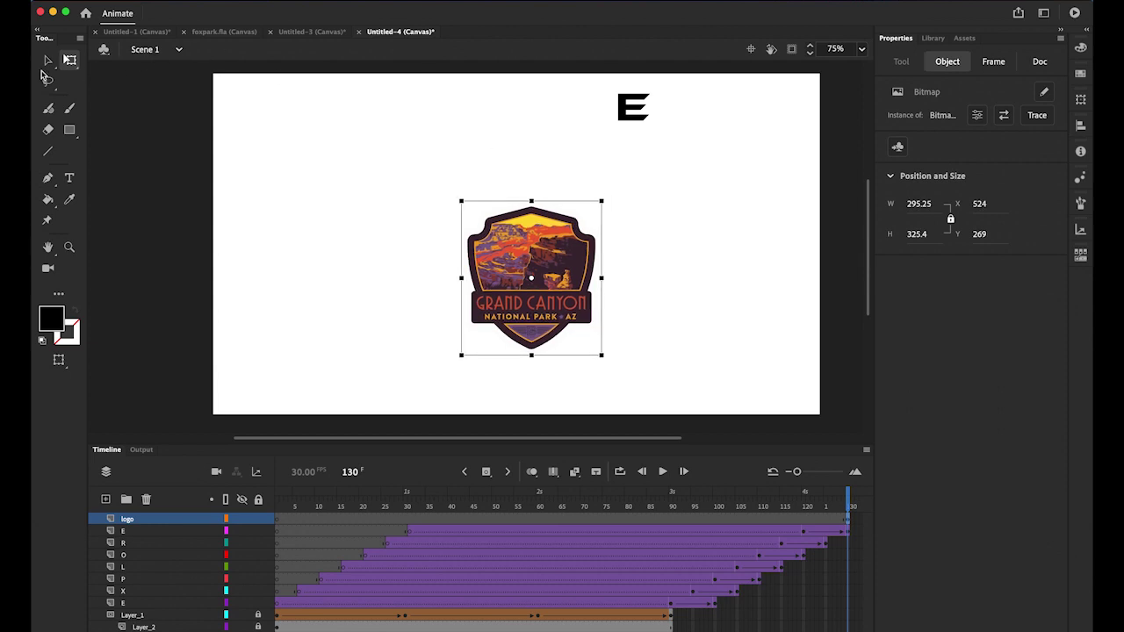
{"action": "left_click", "coordinate": [48, 59]}
{"action": "left_click", "coordinate": [150, 160]}
{"action": "left_click_drag", "start_coordinate": [545, 288], "coordinate": [531, 288]}
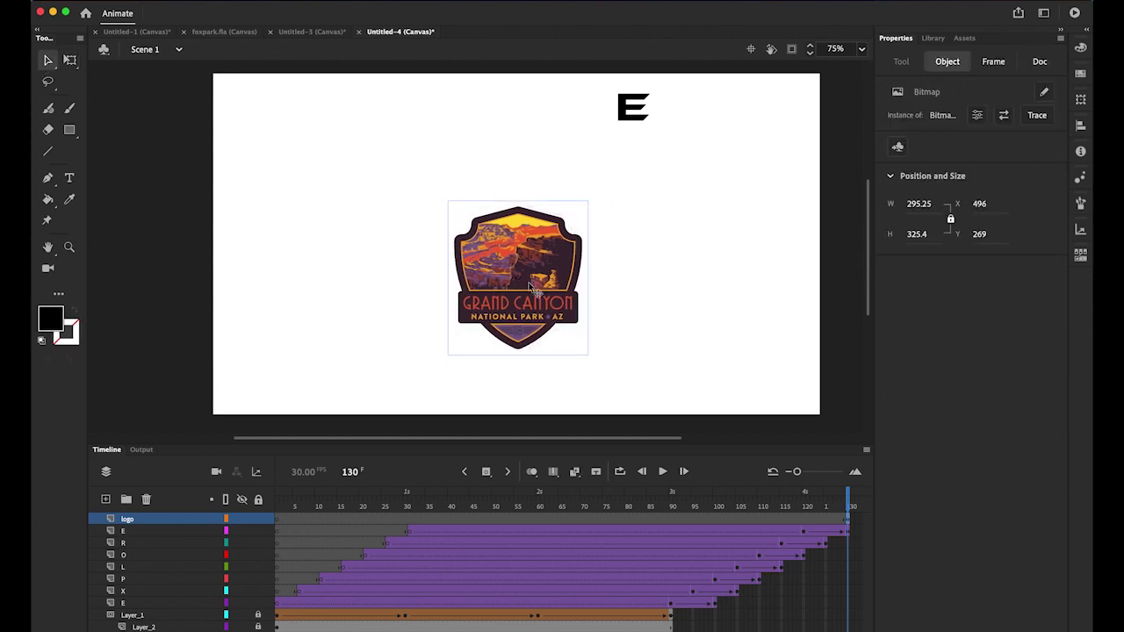
{"action": "left_click", "coordinate": [166, 181]}
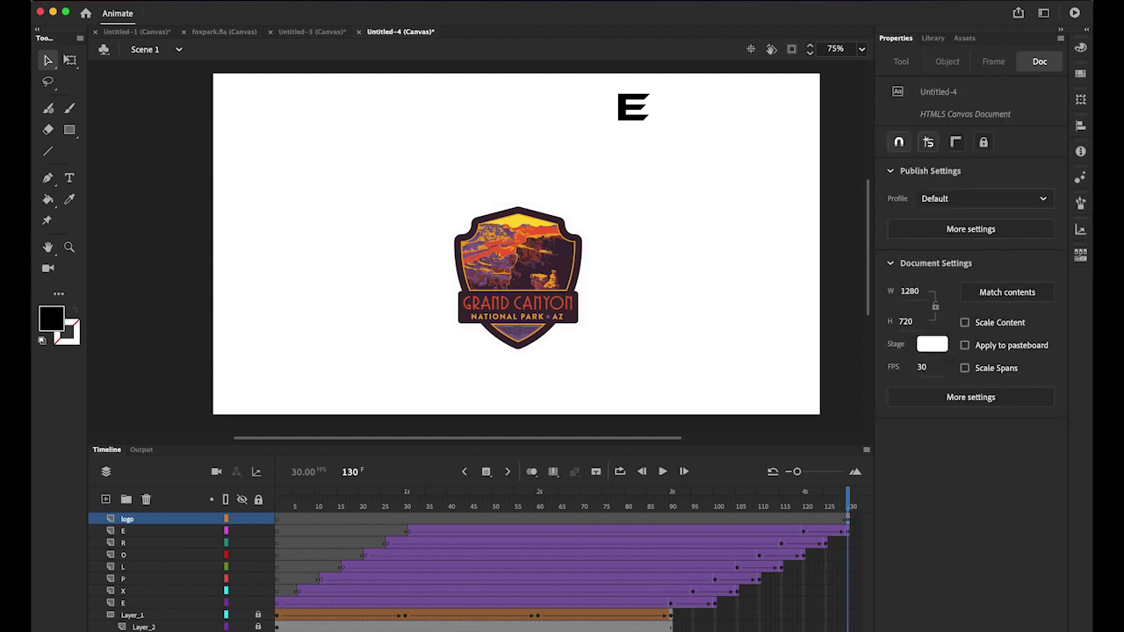
Step: Insert a keyframe at frame 140 of the logo layer and create a classic tween between frames 130 and 140
{"action": "scroll", "coordinate": [569, 562], "scroll_direction": "right", "scroll_amount": 3}
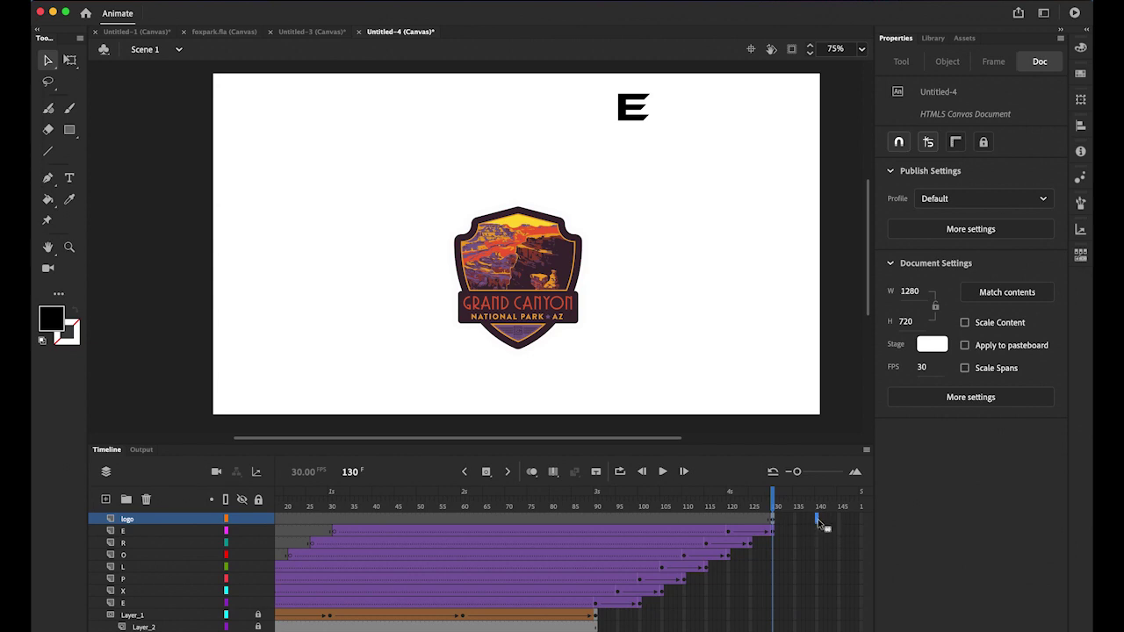
{"action": "left_click", "coordinate": [486, 471]}
{"action": "left_click", "coordinate": [517, 491]}
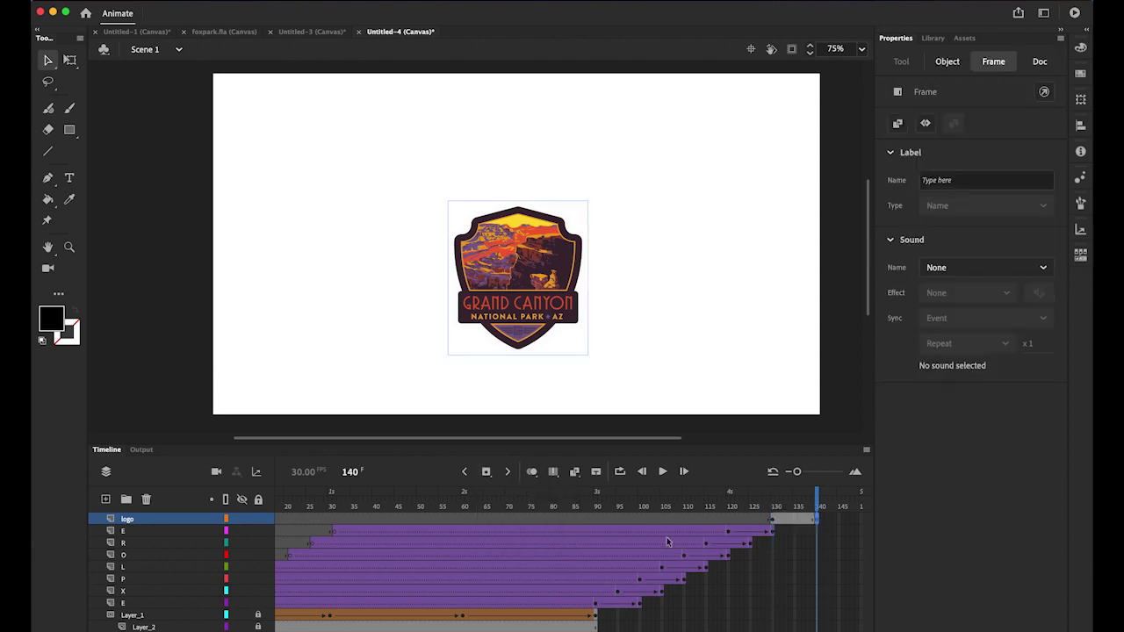
{"action": "left_click_drag", "start_coordinate": [816, 504], "coordinate": [803, 506]}
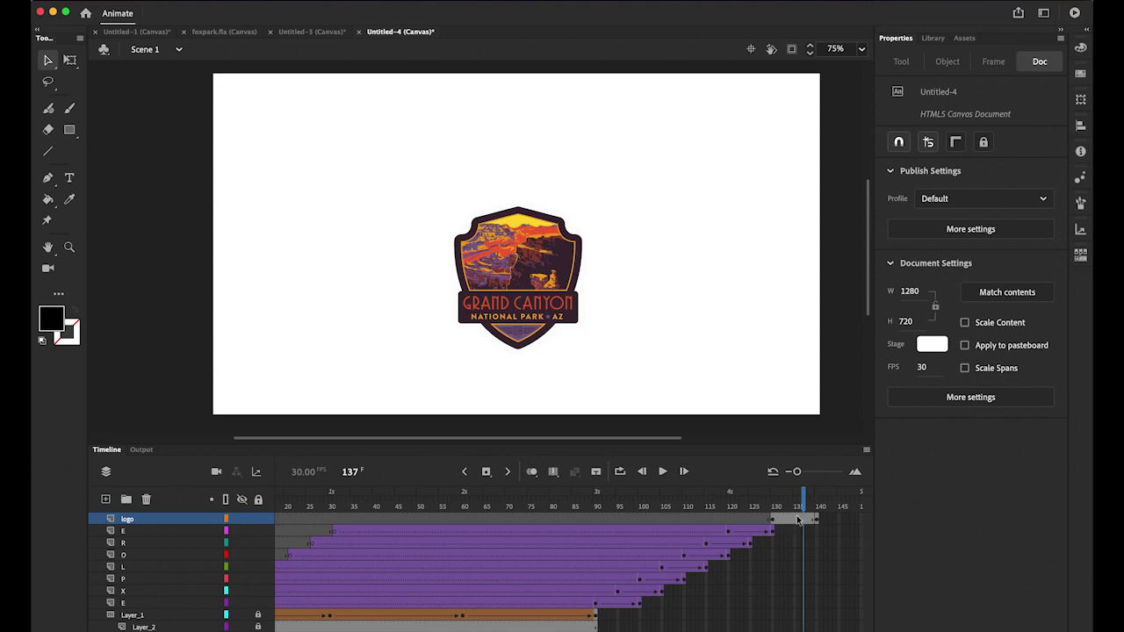
{"action": "right_click", "coordinate": [797, 521]}
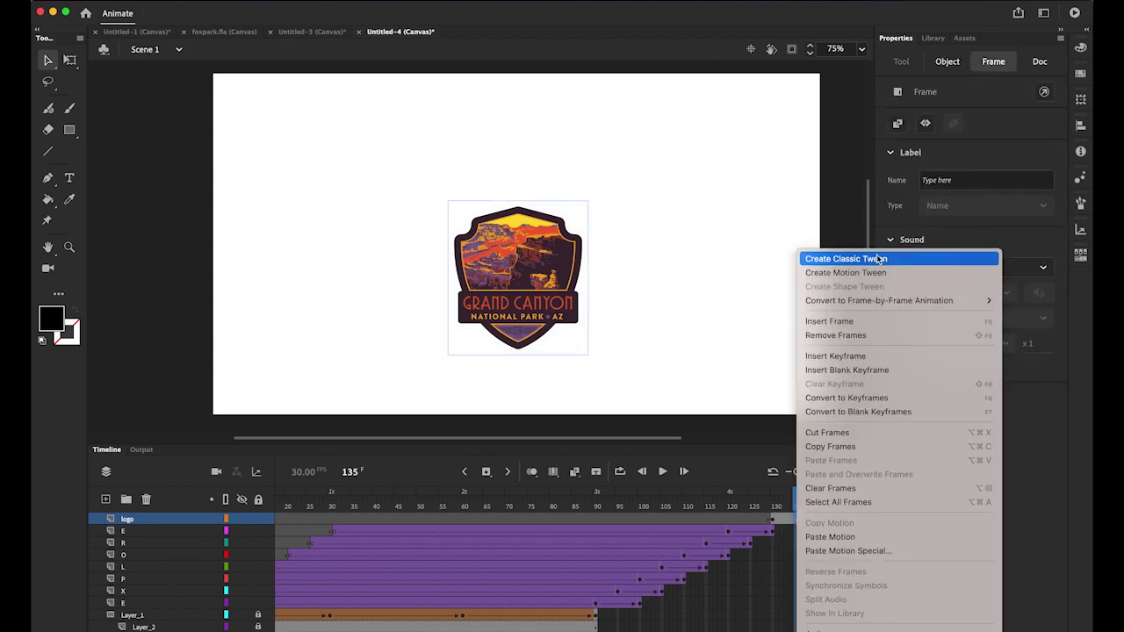
{"action": "left_click", "coordinate": [827, 258]}
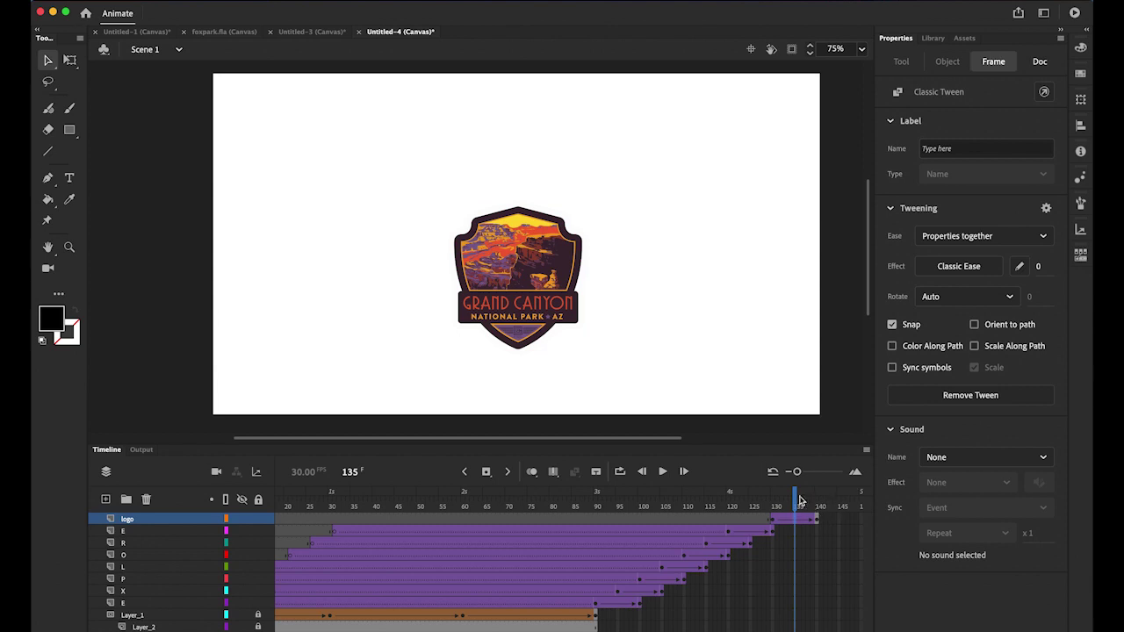
Step: At frame 130, shrink the logo around its center to about 106 × 117 px and set its alpha to 0%
{"action": "left_click_drag", "start_coordinate": [797, 505], "coordinate": [773, 507]}
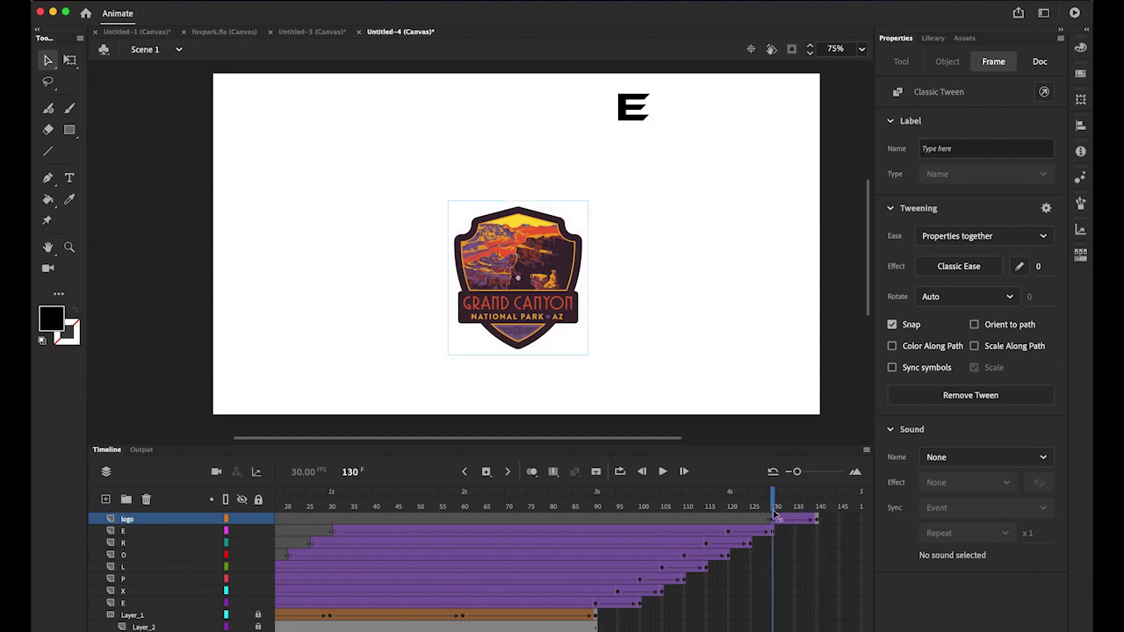
{"action": "left_click", "coordinate": [774, 522]}
{"action": "left_click", "coordinate": [523, 256]}
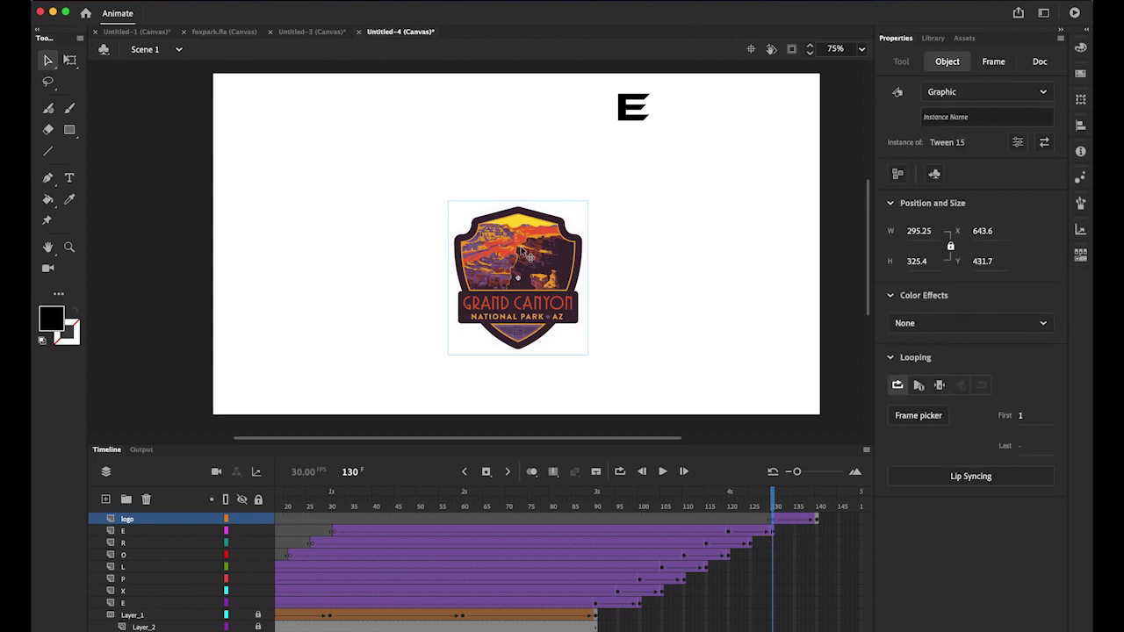
{"action": "left_click", "coordinate": [70, 59]}
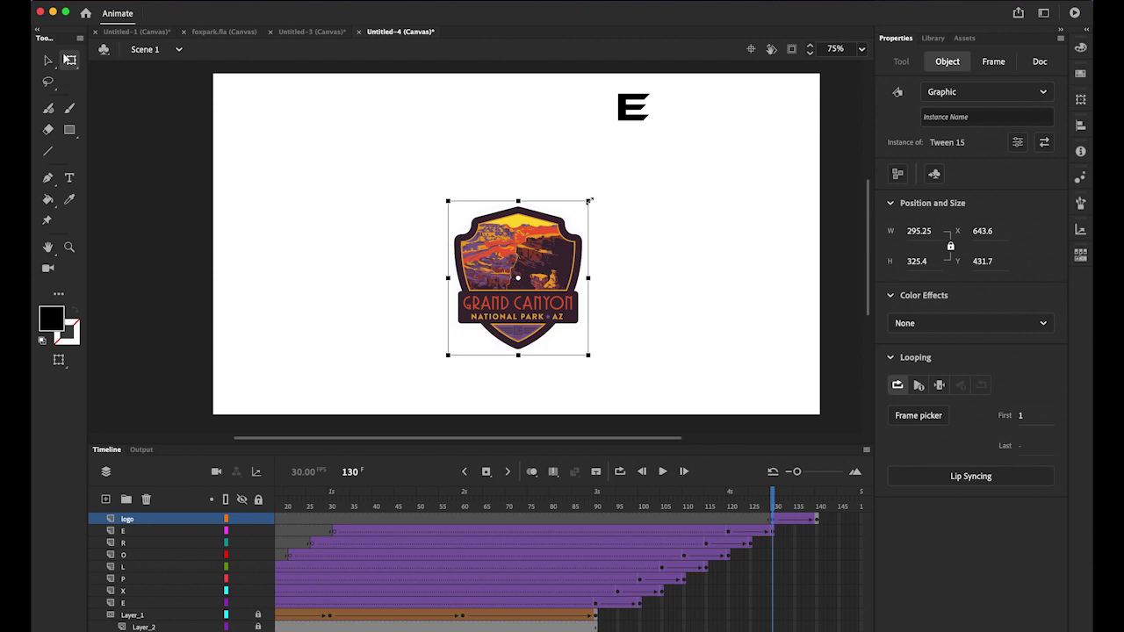
{"action": "left_click_drag", "start_coordinate": [588, 201], "coordinate": [544, 229]}
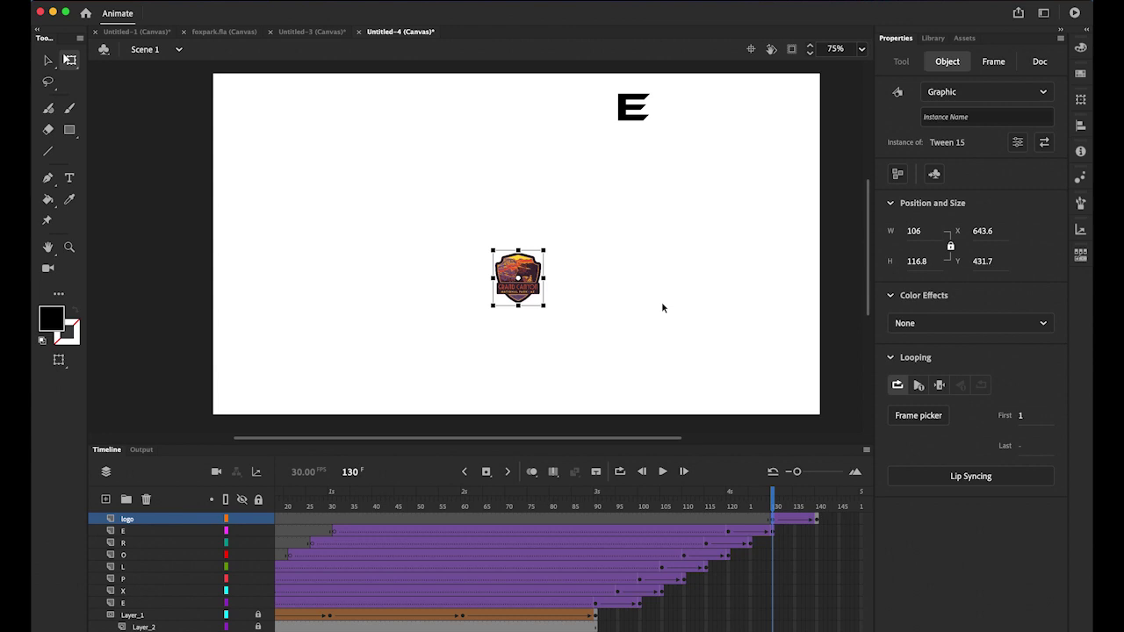
{"action": "left_click", "coordinate": [1042, 323]}
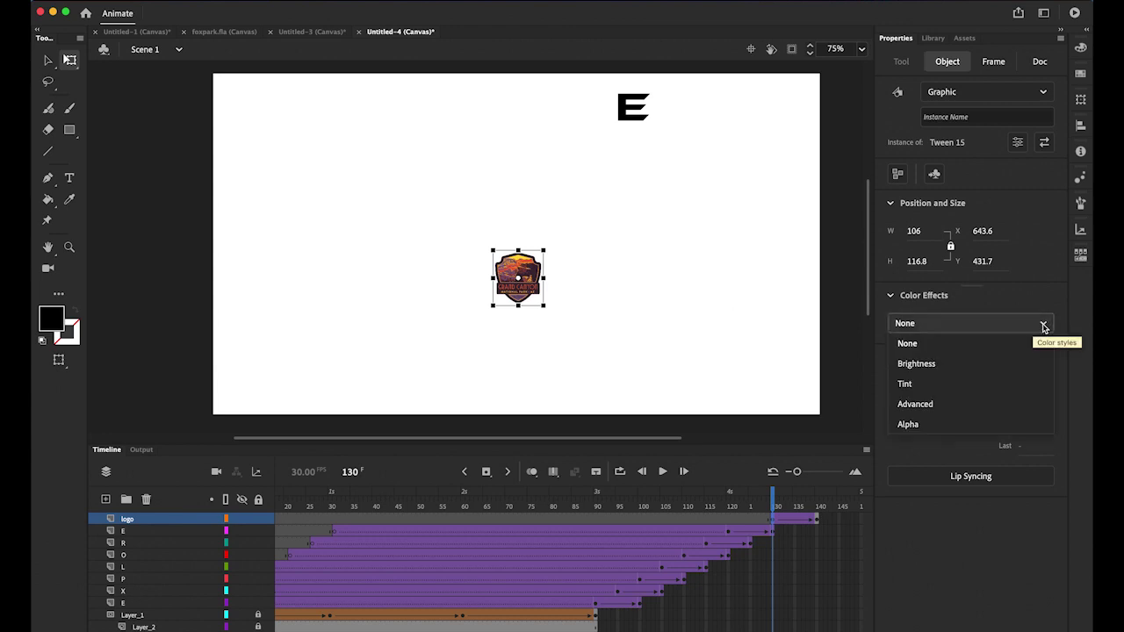
{"action": "left_click", "coordinate": [947, 431]}
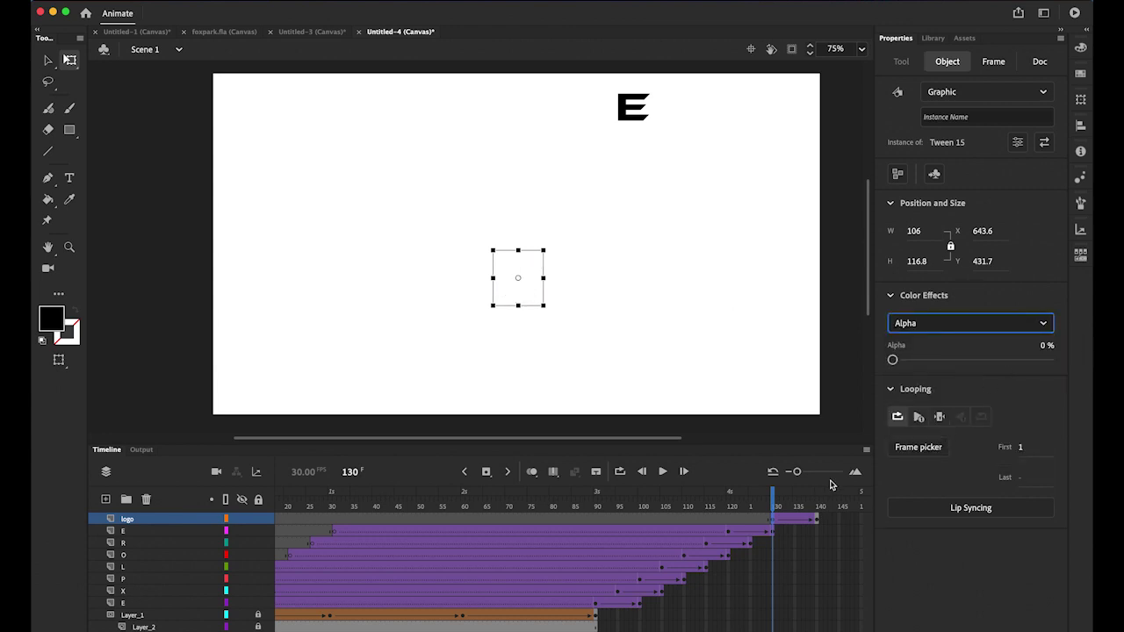
Step: Set the logo tween's ease to -100 and scrub the playhead from frame 130 to 140 to preview it
{"action": "left_click", "coordinate": [774, 520]}
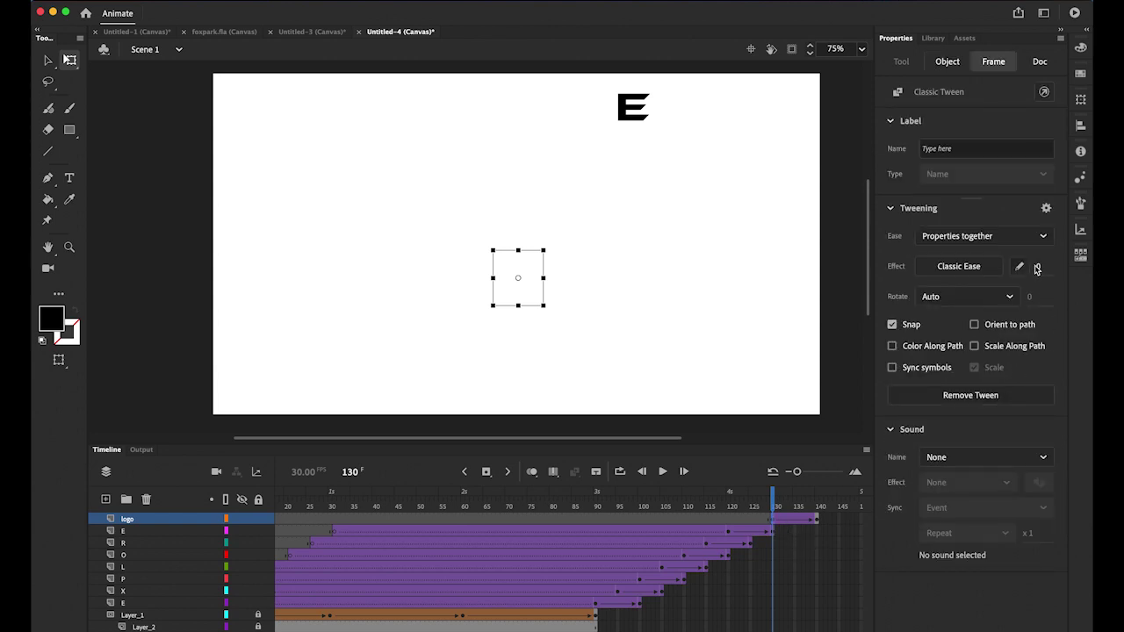
{"action": "left_click_drag", "start_coordinate": [1040, 266], "coordinate": [858, 273]}
{"action": "left_click_drag", "start_coordinate": [774, 506], "coordinate": [823, 510]}
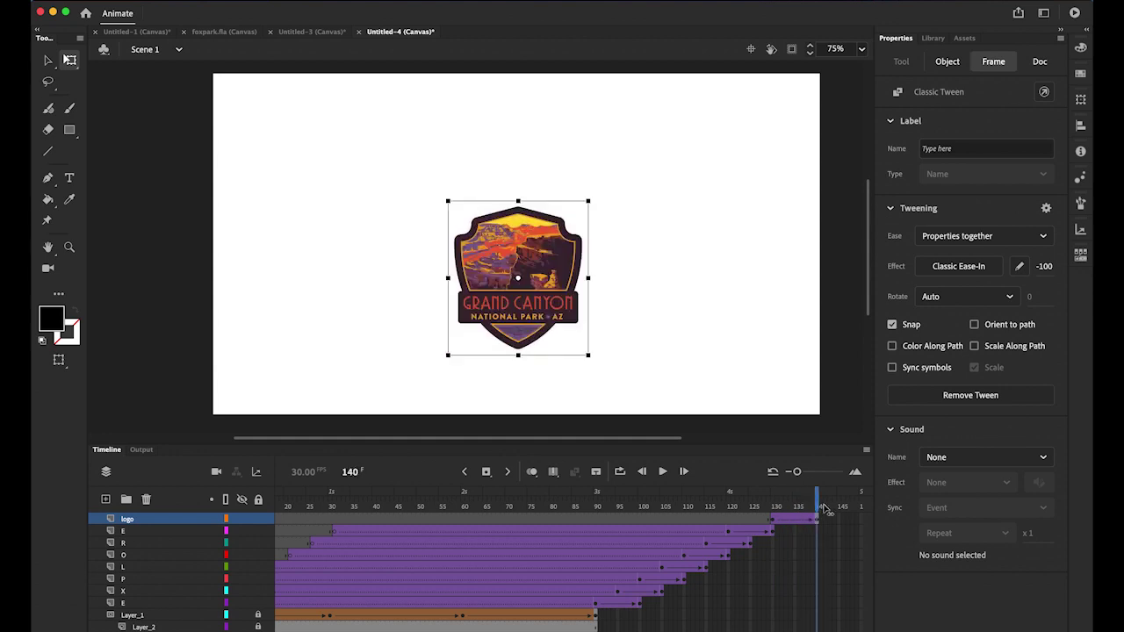
Step: Play the whole animation from frame 1 to its end and deselect the logo
{"action": "key", "text": "Return"}
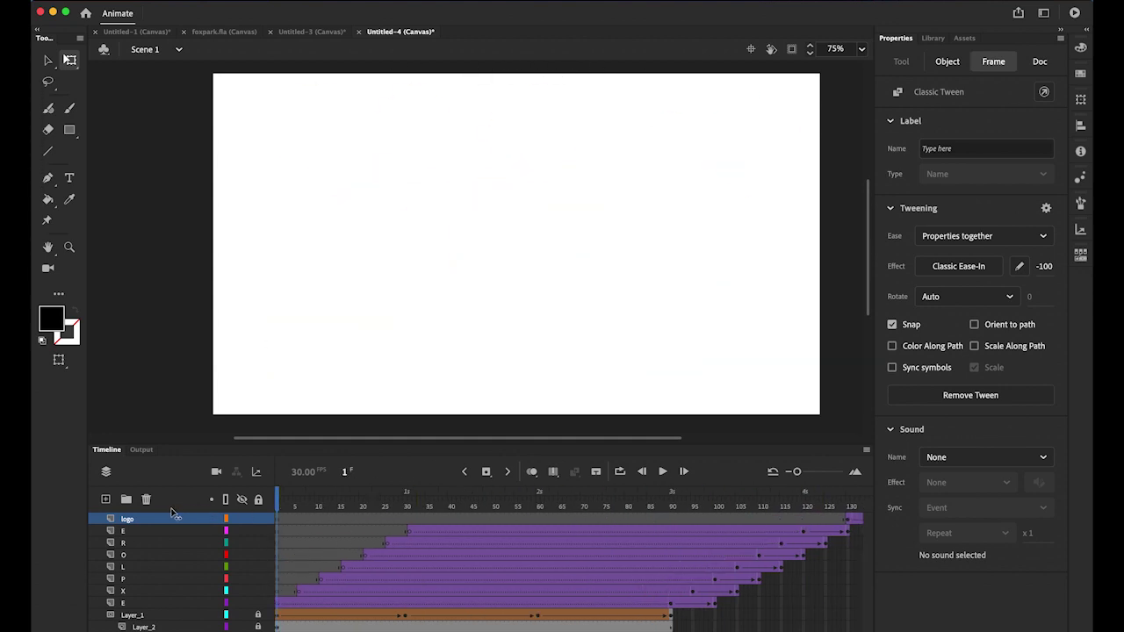
{"action": "left_click", "coordinate": [662, 472]}
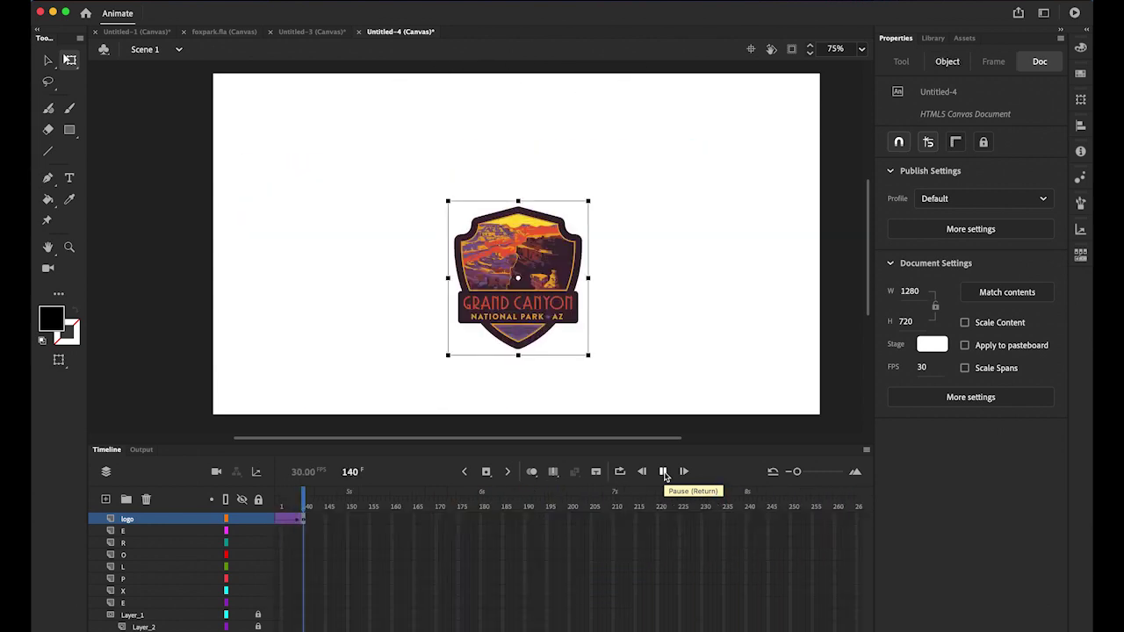
{"action": "left_click", "coordinate": [50, 62]}
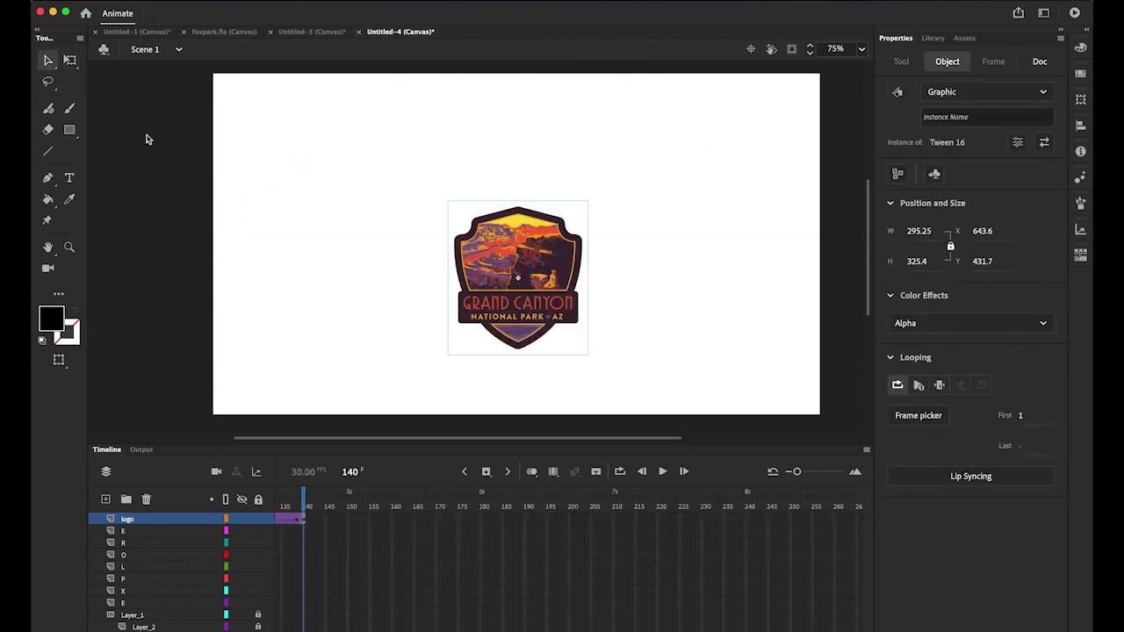
{"action": "left_click", "coordinate": [149, 138]}
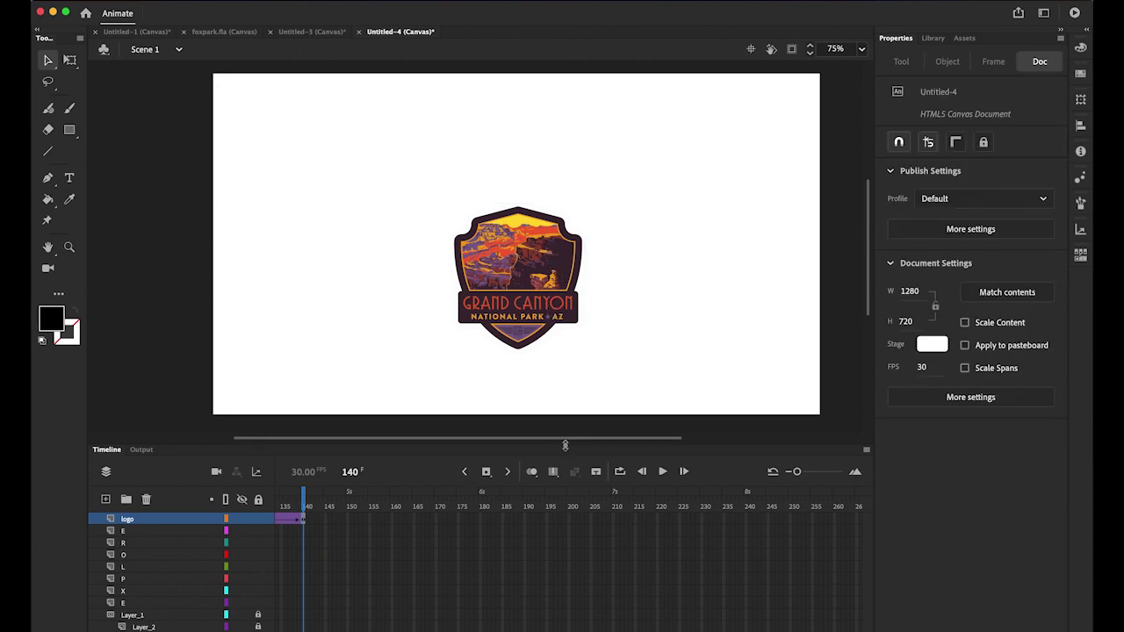
Step: Enlarge the timeline area to show every layer down to Layer_2 around frame 140
{"action": "left_click_drag", "start_coordinate": [564, 448], "coordinate": [562, 381]}
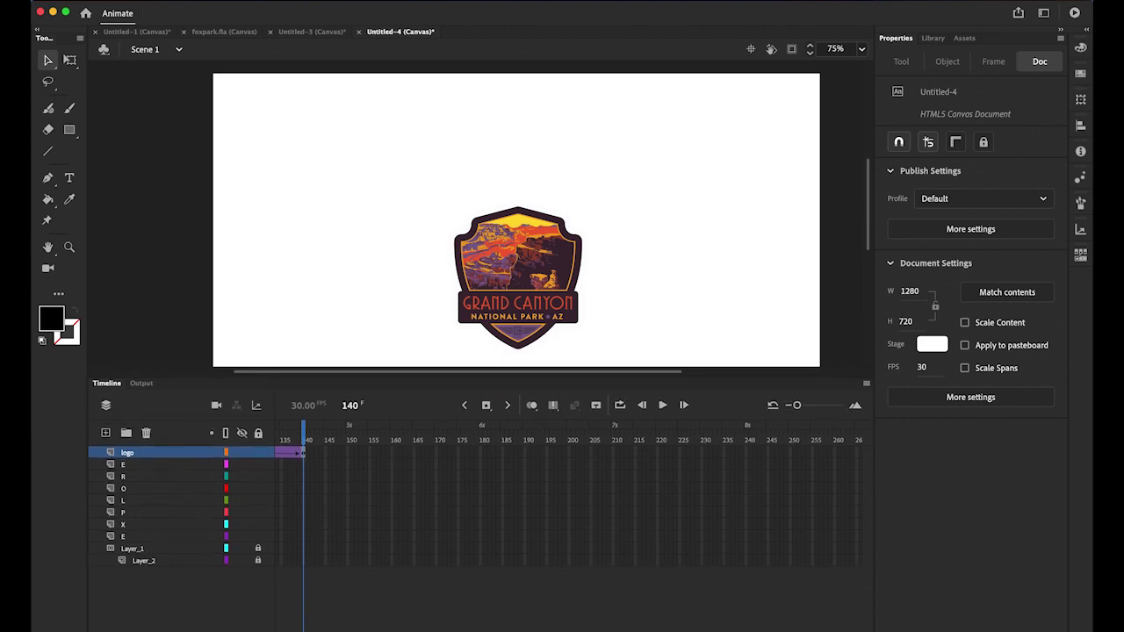
{"action": "scroll", "coordinate": [516, 627], "scroll_direction": "left", "scroll_amount": 10}
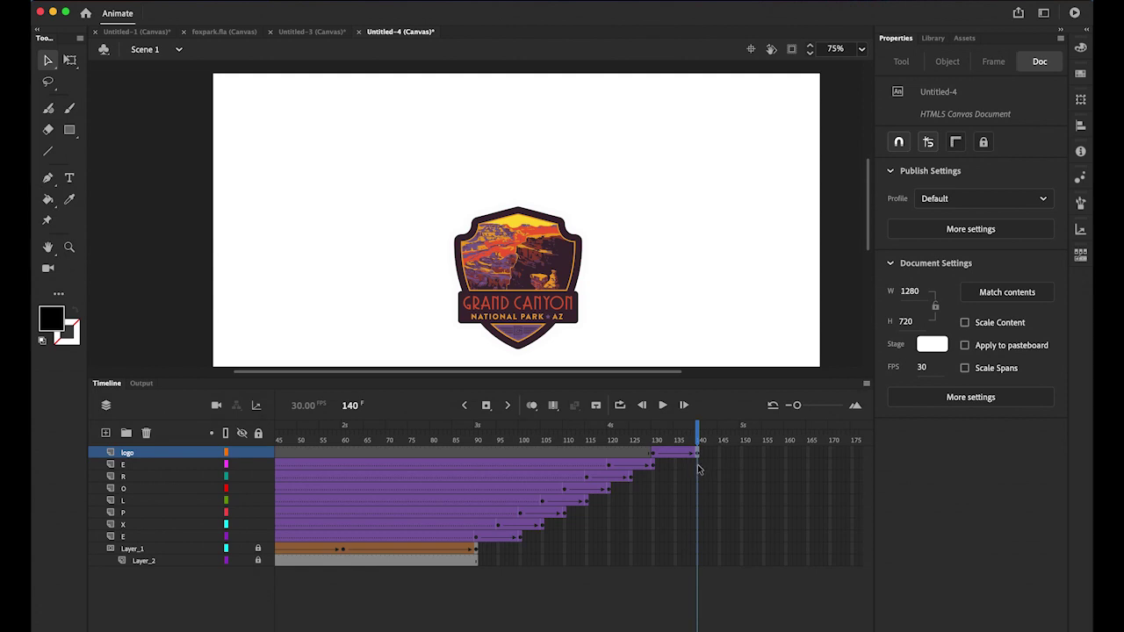
Step: Extend every layer from the upper E down to Layer_2 with regular frames up to frame 140
{"action": "left_click", "coordinate": [699, 465]}
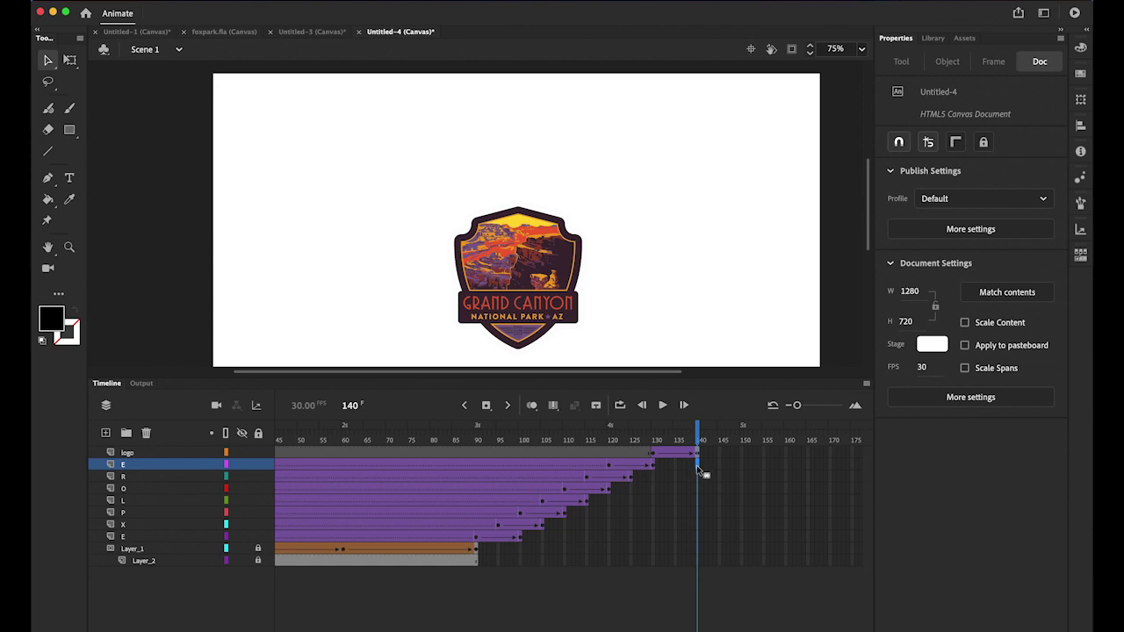
{"action": "left_click", "coordinate": [698, 563]}
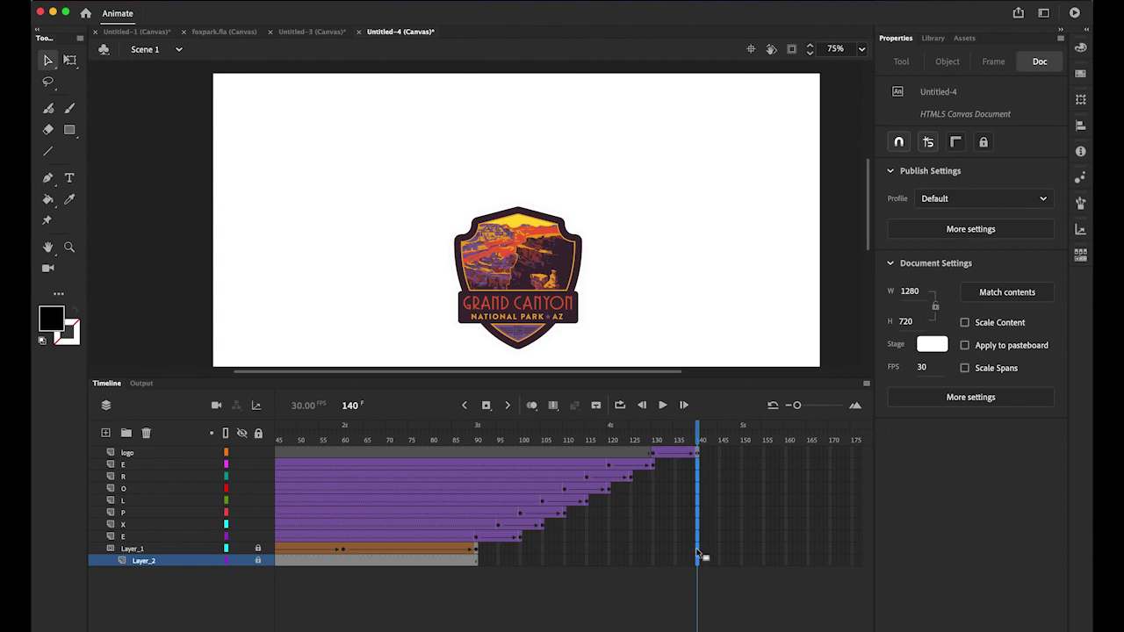
{"action": "left_click", "coordinate": [486, 405]}
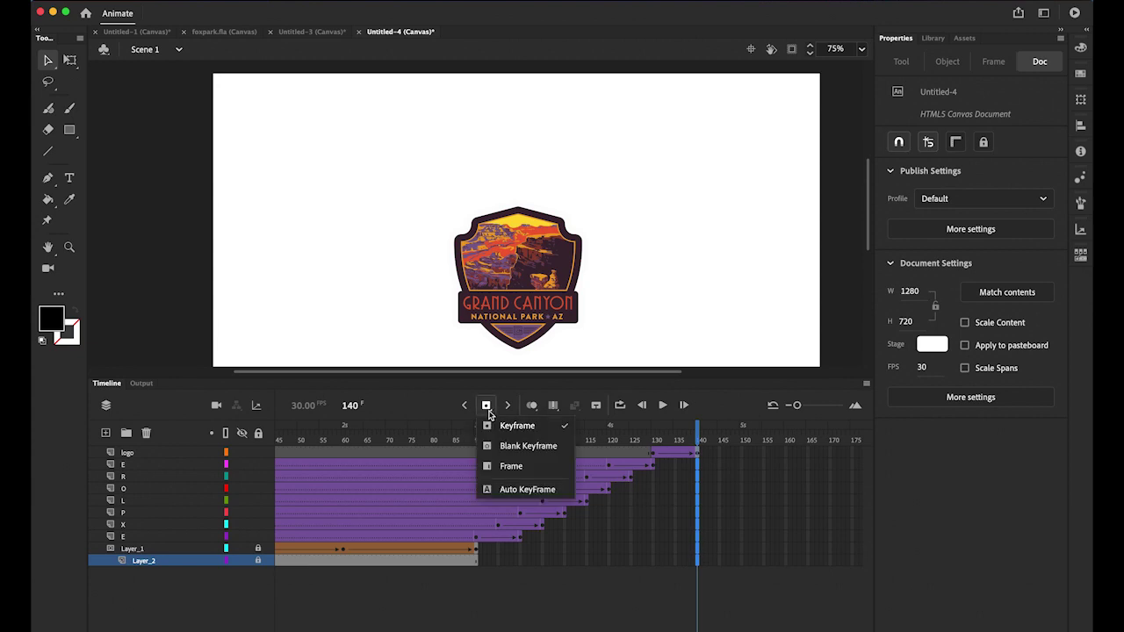
{"action": "left_click", "coordinate": [511, 466]}
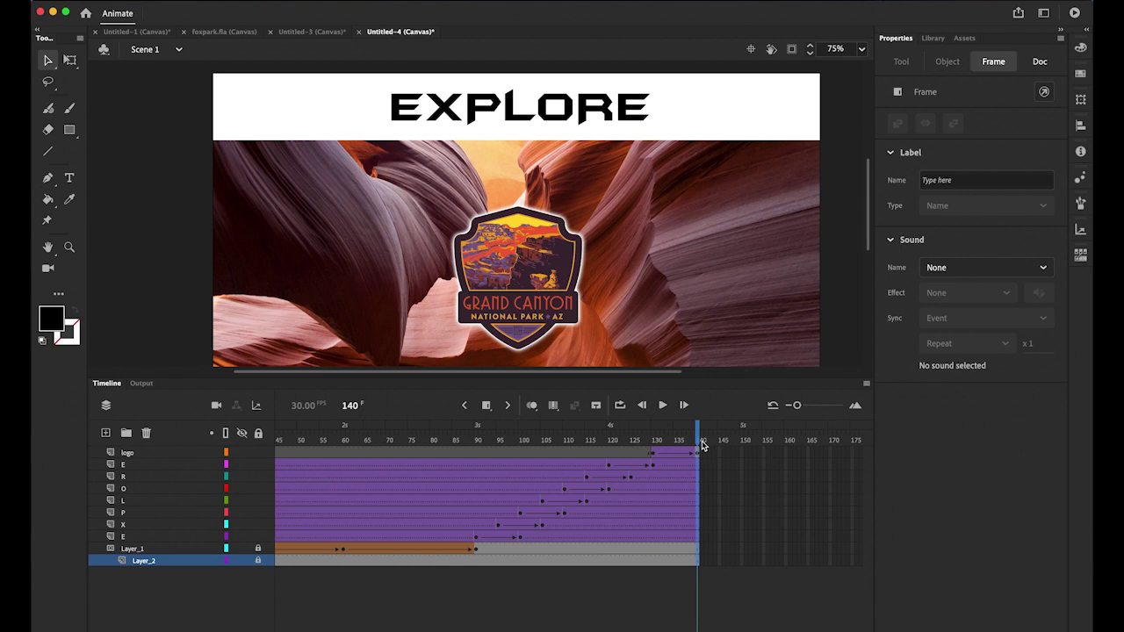
Step: Reveal the whole stage above the timeline and play the animation from frame 1 to frame 140
{"action": "left_click_drag", "start_coordinate": [702, 380], "coordinate": [702, 479]}
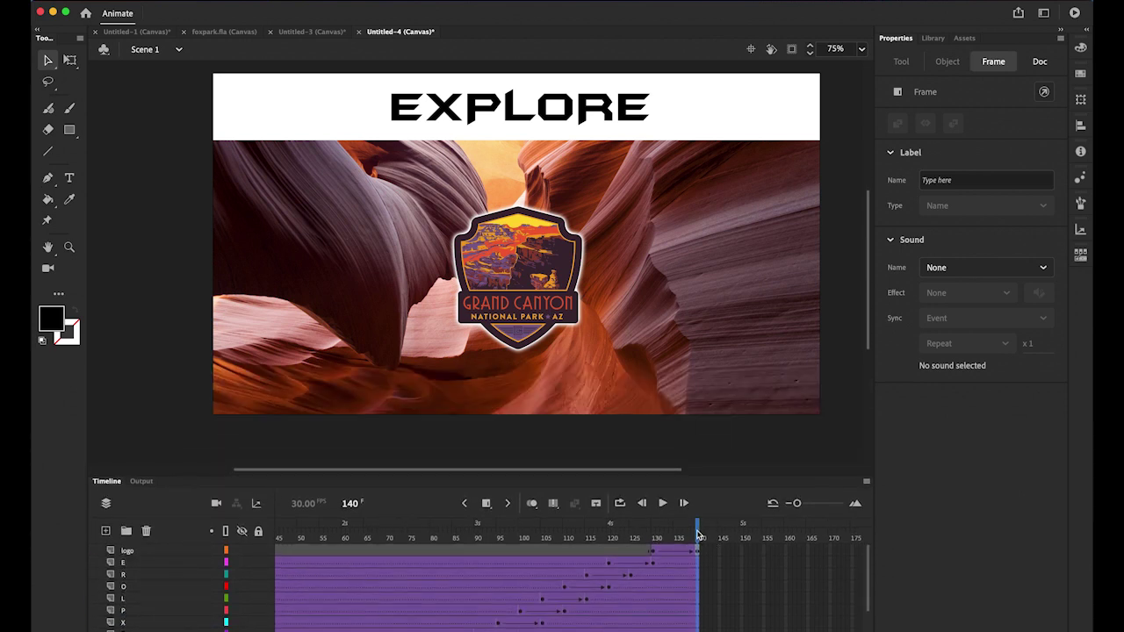
{"action": "left_click_drag", "start_coordinate": [700, 537], "coordinate": [100, 542]}
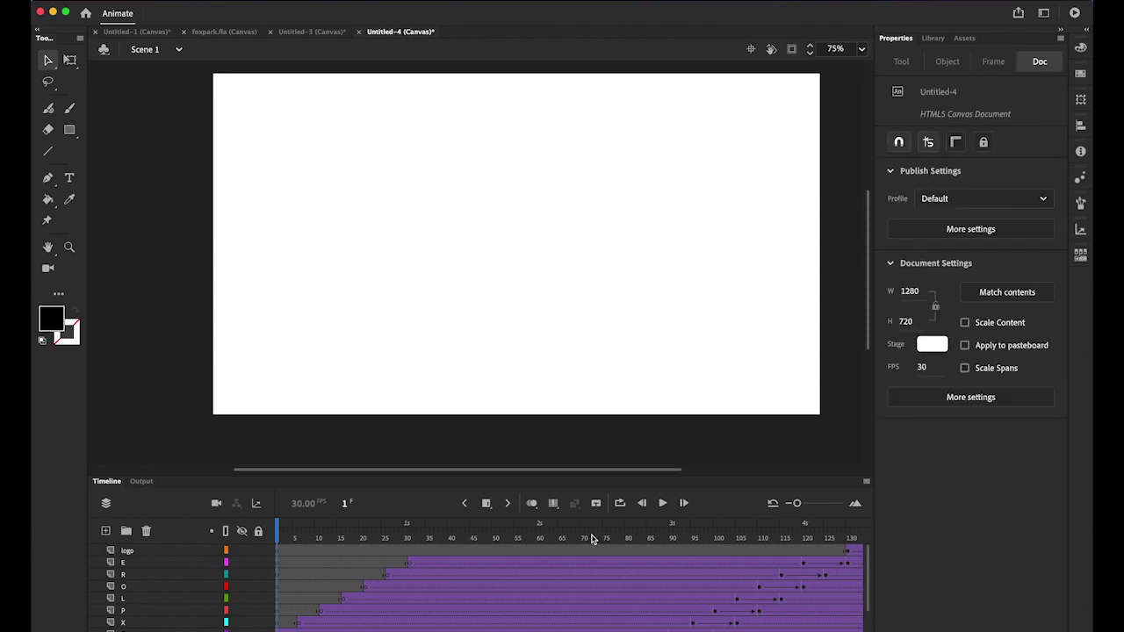
{"action": "left_click", "coordinate": [662, 503]}
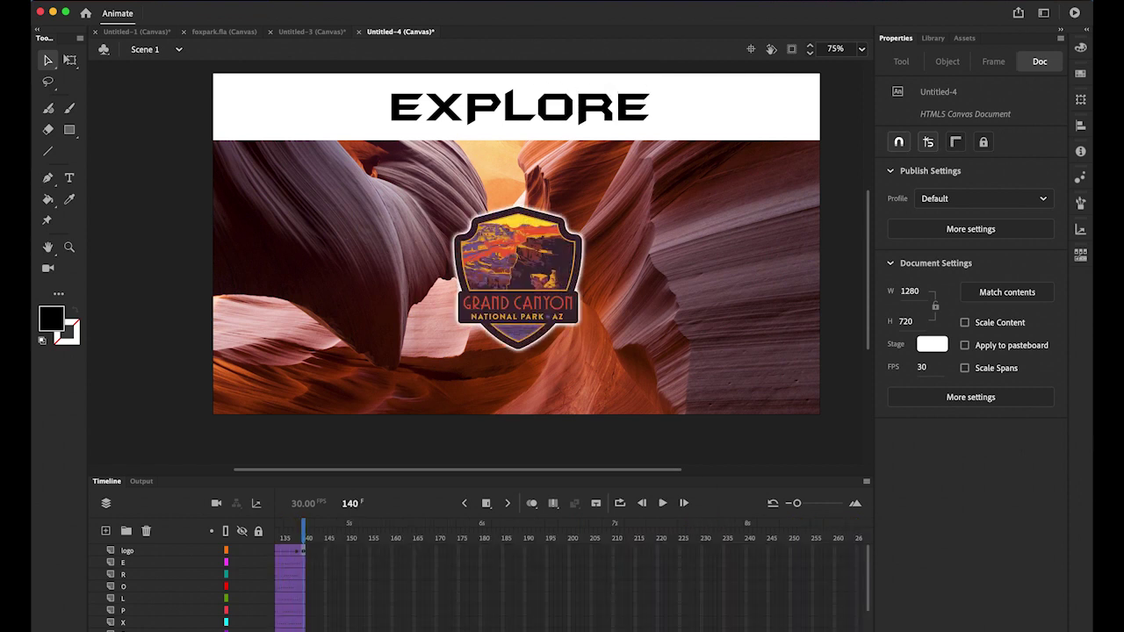
Step: Test the movie in the browser, watch it loop, and return to the timeline in Animate
{"action": "left_click", "coordinate": [367, 0]}
{"action": "mouse_move", "coordinate": [412, 137]}
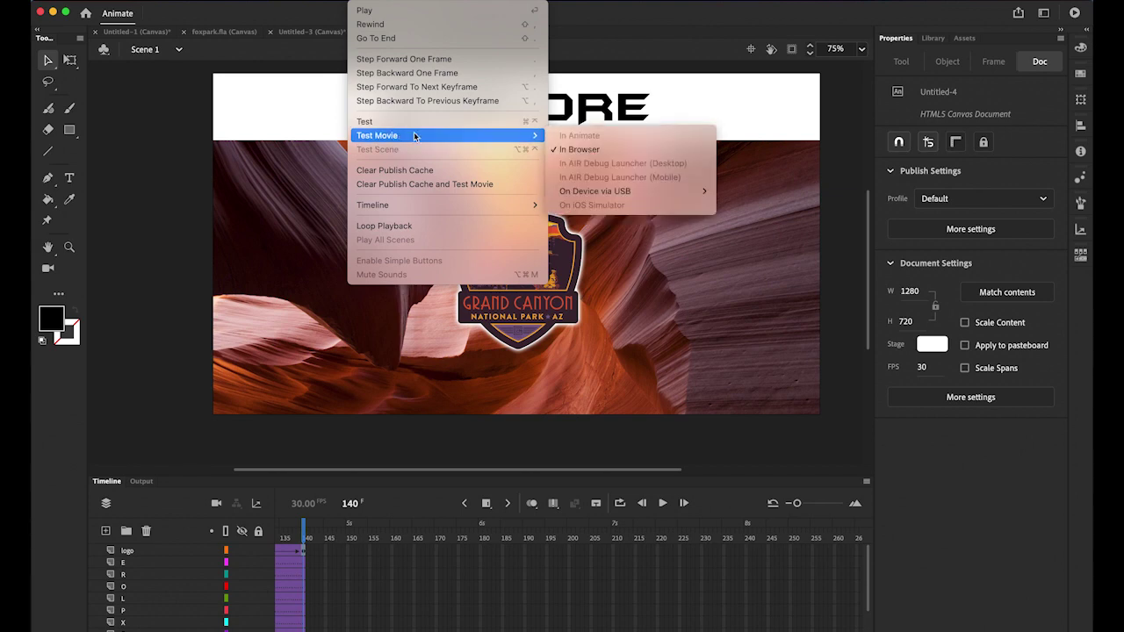
{"action": "left_click", "coordinate": [593, 148]}
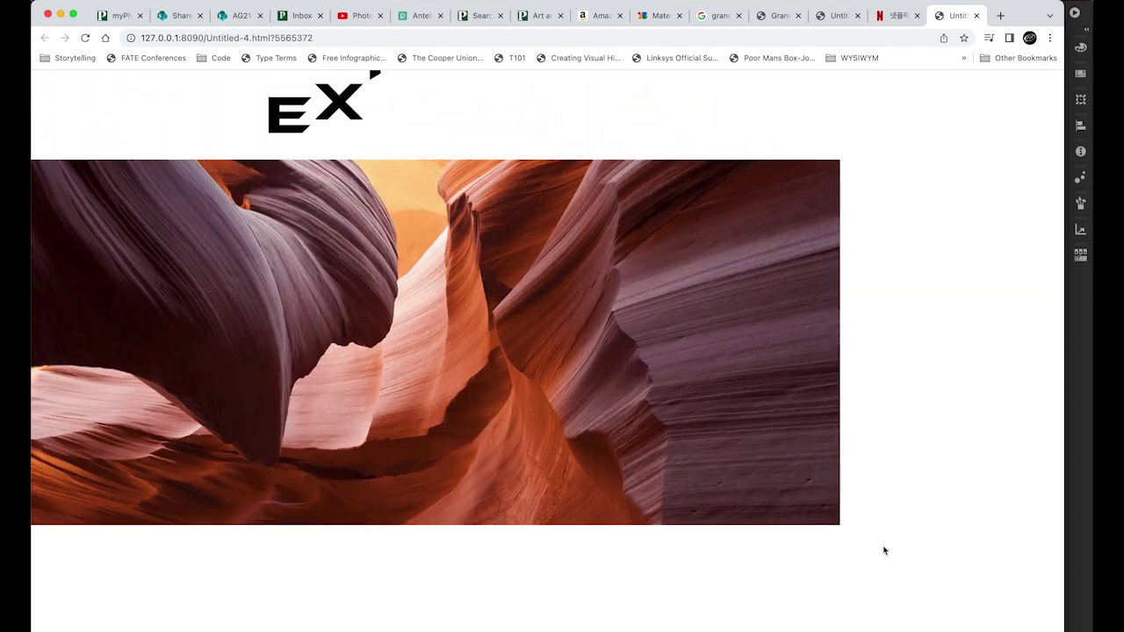
{"action": "mouse_move", "coordinate": [492, 622]}
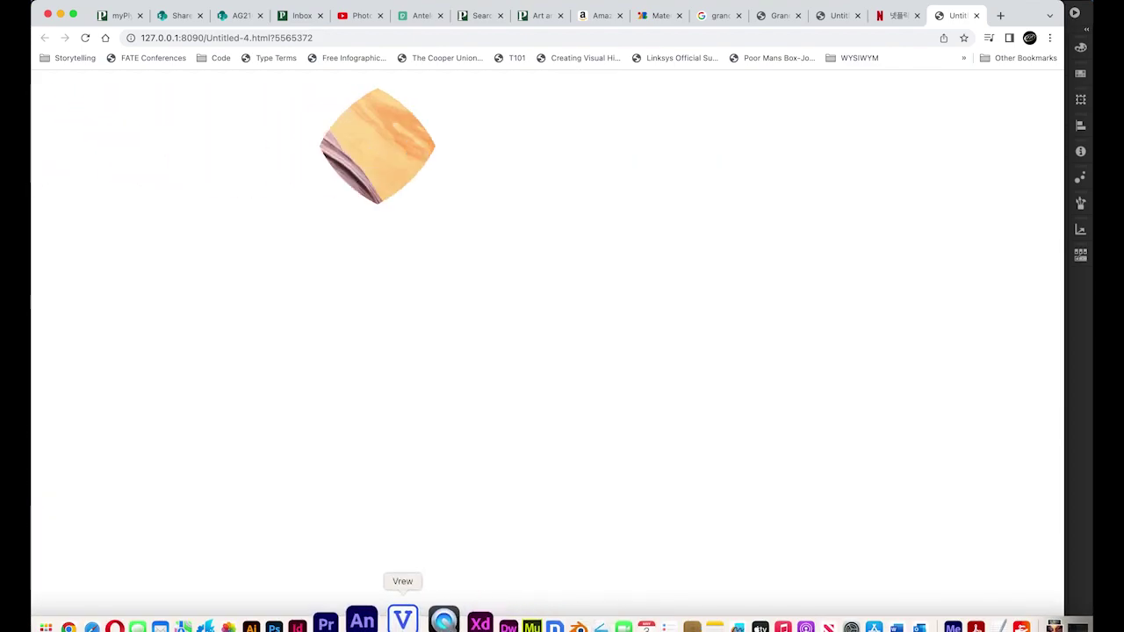
{"action": "left_click", "coordinate": [381, 623]}
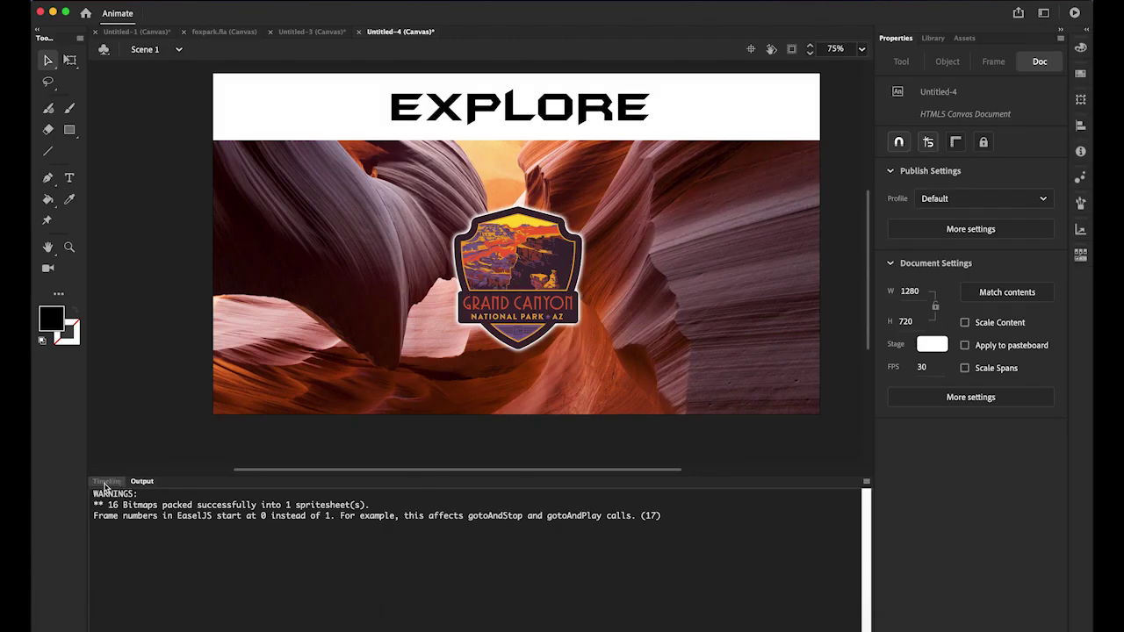
{"action": "left_click", "coordinate": [105, 482]}
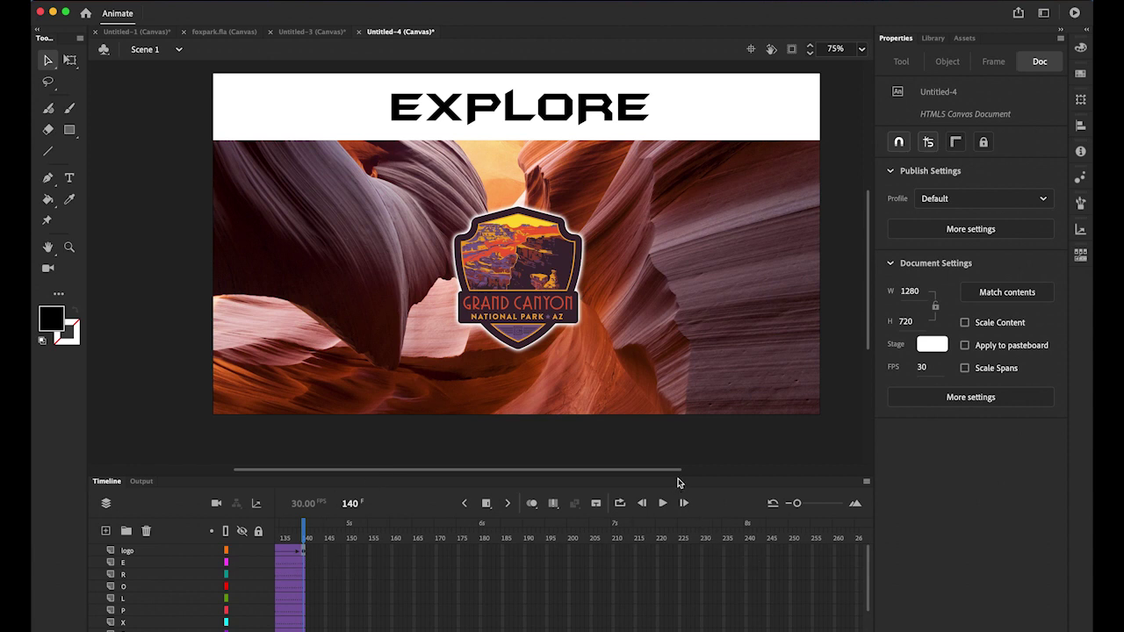
Step: Insert frames at frame 240 on all layers from logo down to Layer_2 to hold the final image longer
{"action": "left_click_drag", "start_coordinate": [679, 476], "coordinate": [674, 406]}
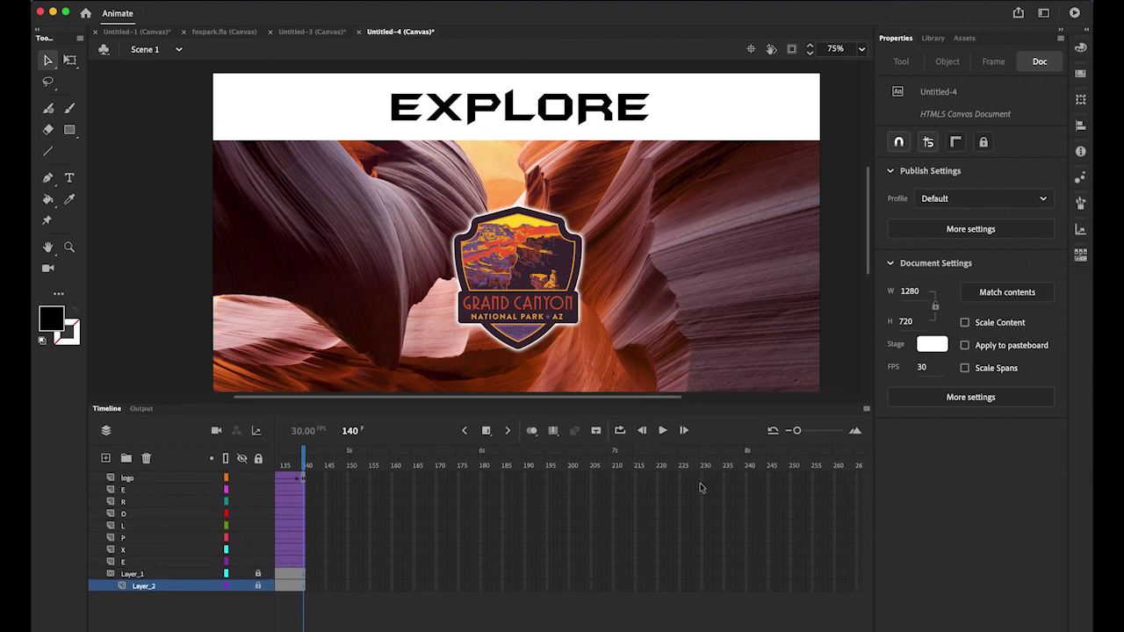
{"action": "left_click", "coordinate": [746, 477]}
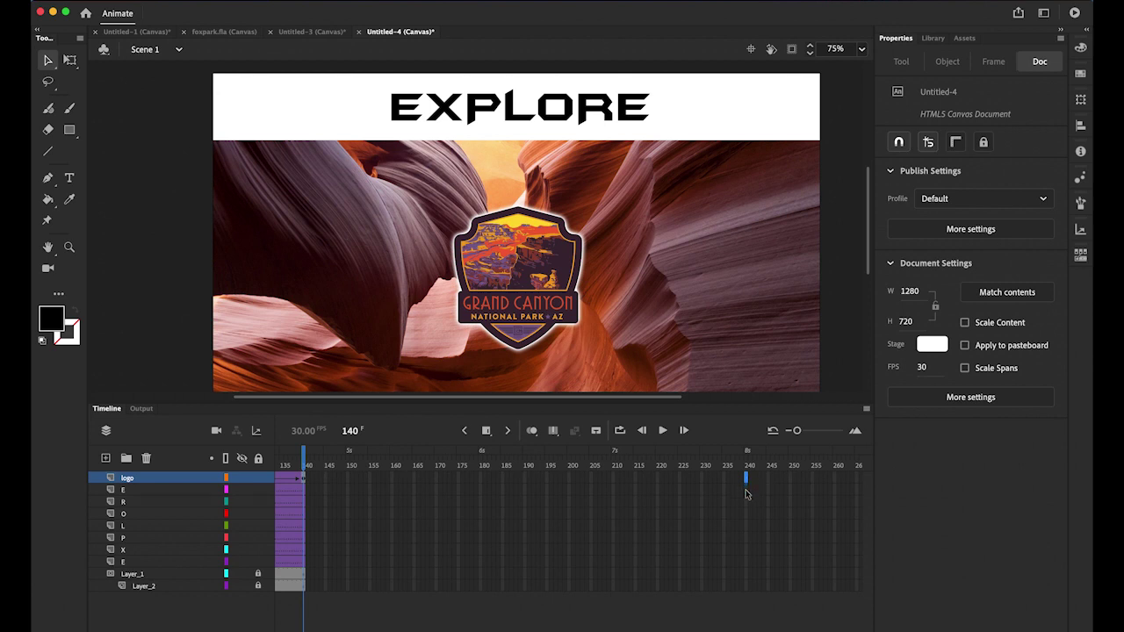
{"action": "left_click", "coordinate": [746, 587], "text": "shift"}
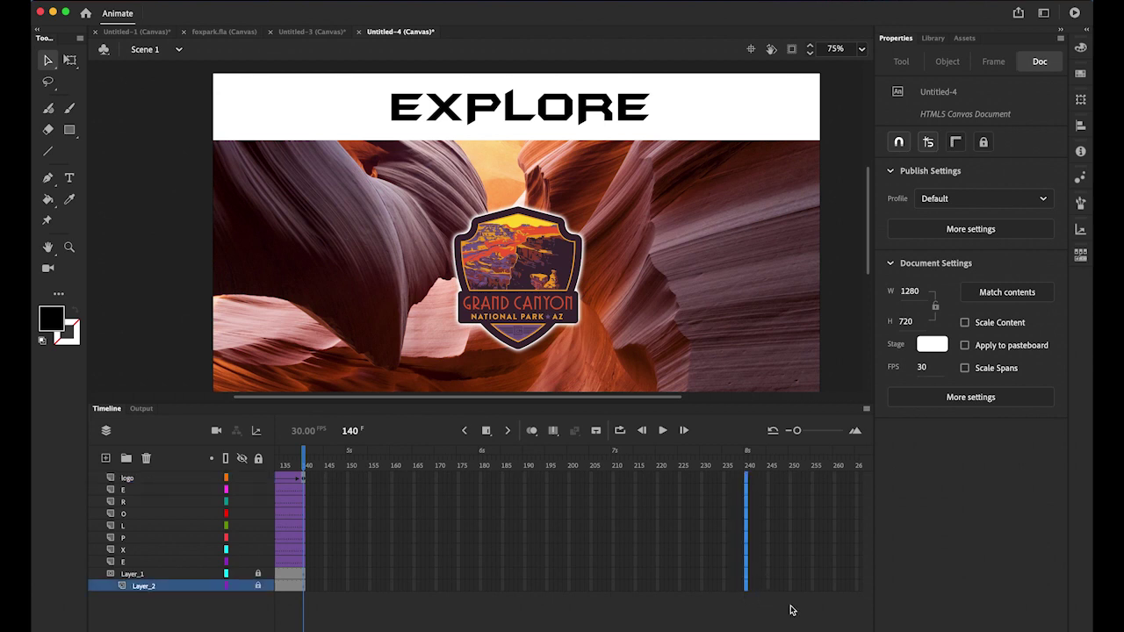
{"action": "left_click", "coordinate": [487, 431]}
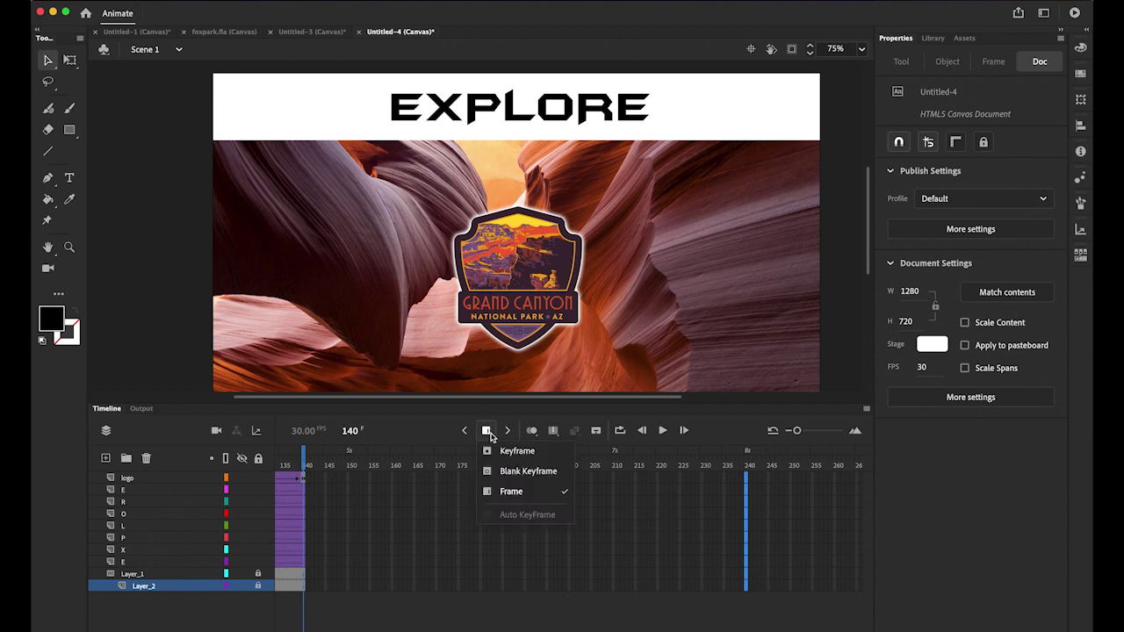
{"action": "left_click", "coordinate": [514, 493]}
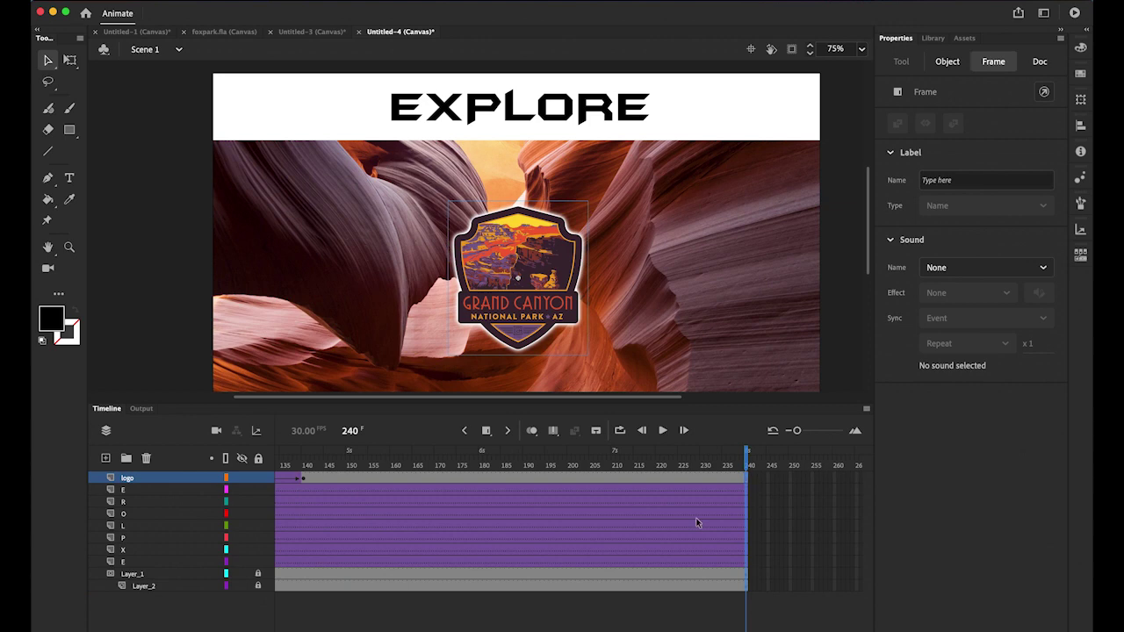
Step: Test the 240-frame movie in the browser to check the longer hold, and return to Animate's timeline
{"action": "left_click", "coordinate": [373, 2]}
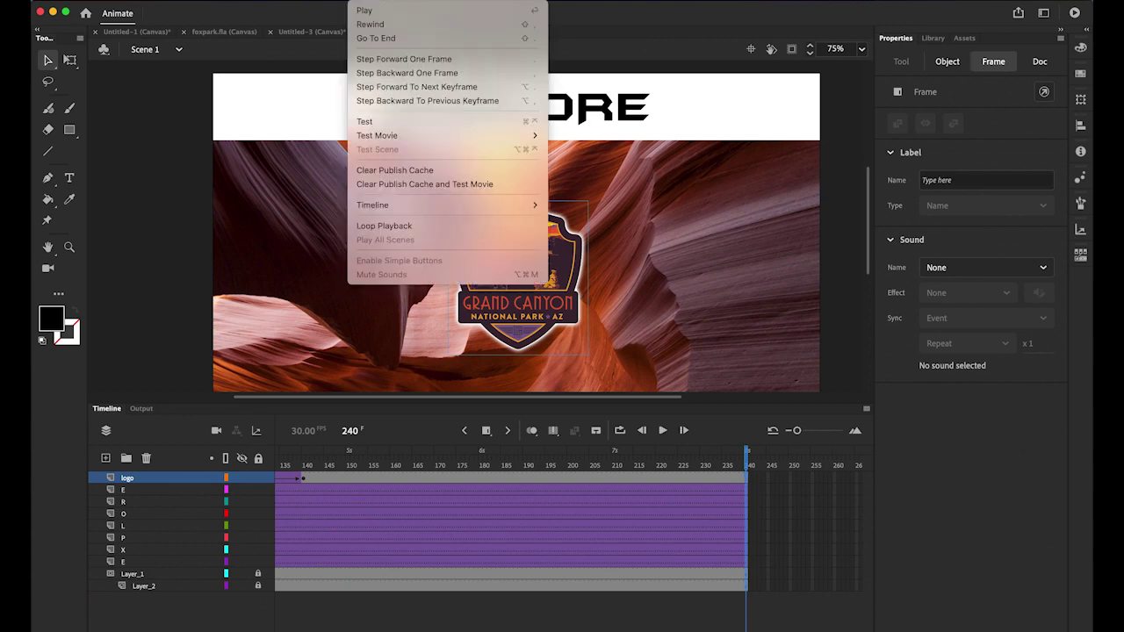
{"action": "mouse_move", "coordinate": [421, 134]}
{"action": "left_click", "coordinate": [625, 150]}
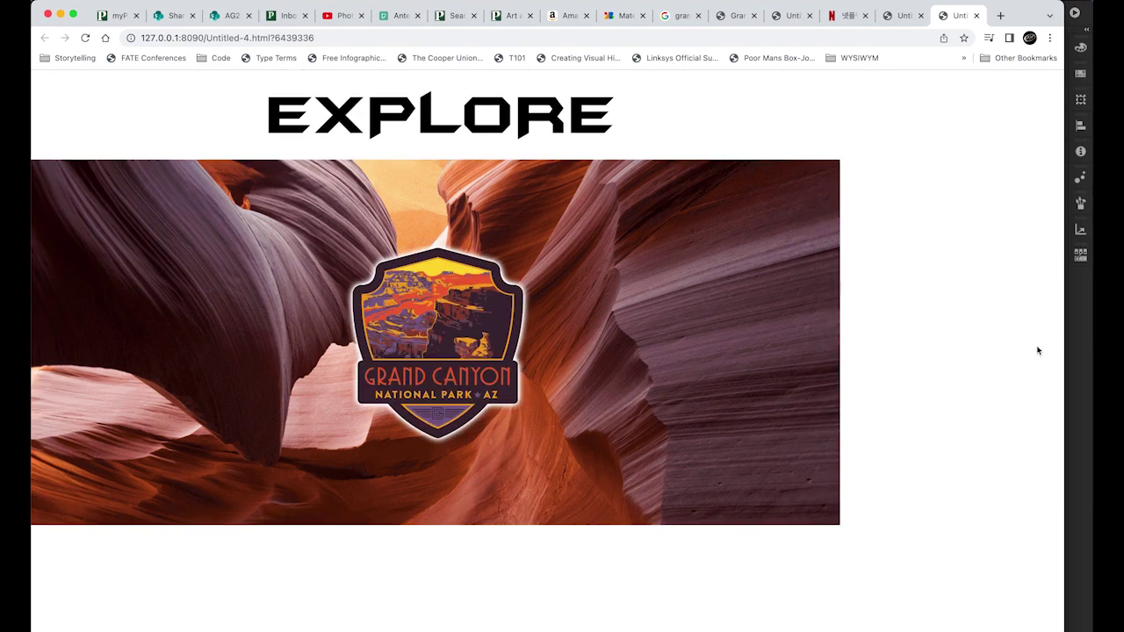
{"action": "left_click", "coordinate": [1086, 373]}
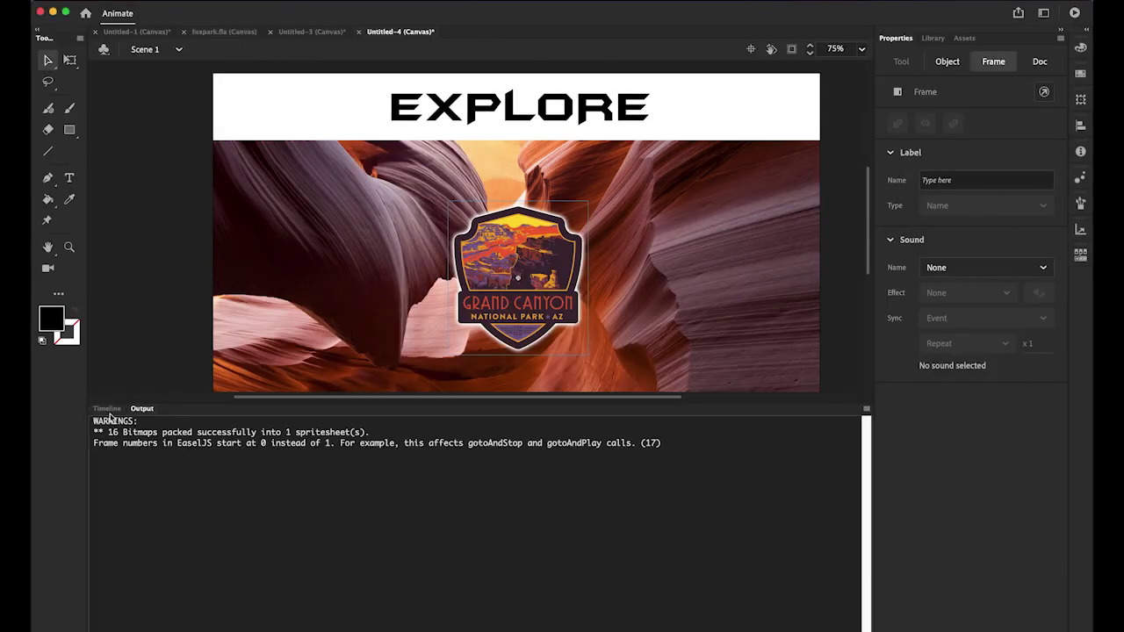
{"action": "left_click", "coordinate": [107, 408]}
Step: Save the document as GC.fla in the Shape Tween folder
{"action": "left_click", "coordinate": [121, 5]}
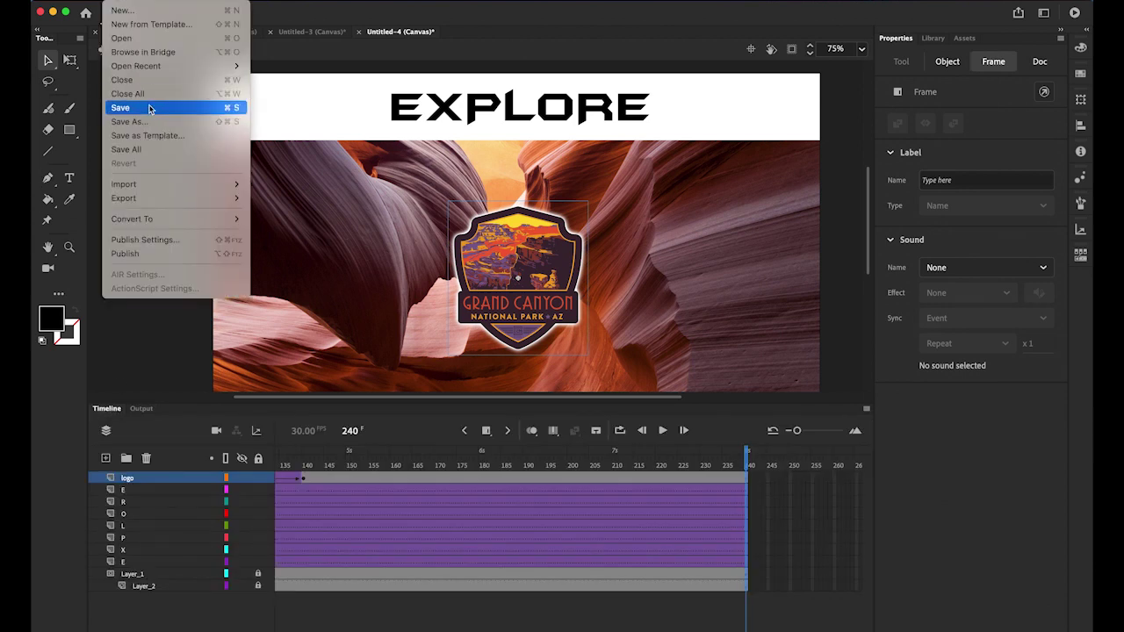
{"action": "left_click", "coordinate": [147, 121]}
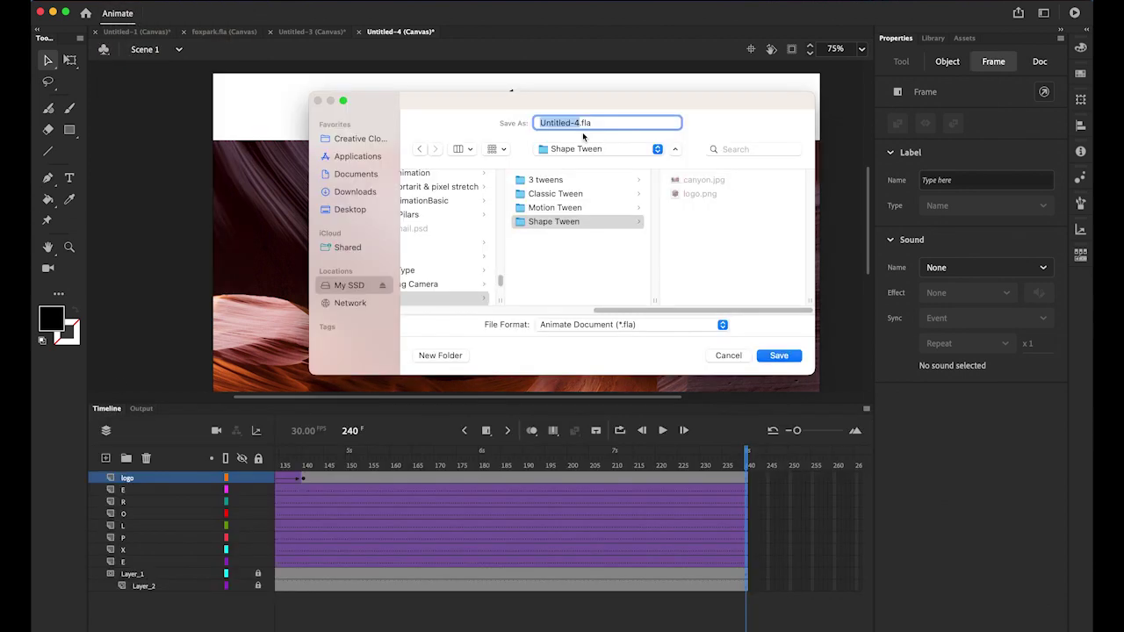
{"action": "type", "text": "GC"}
{"action": "left_click", "coordinate": [777, 355]}
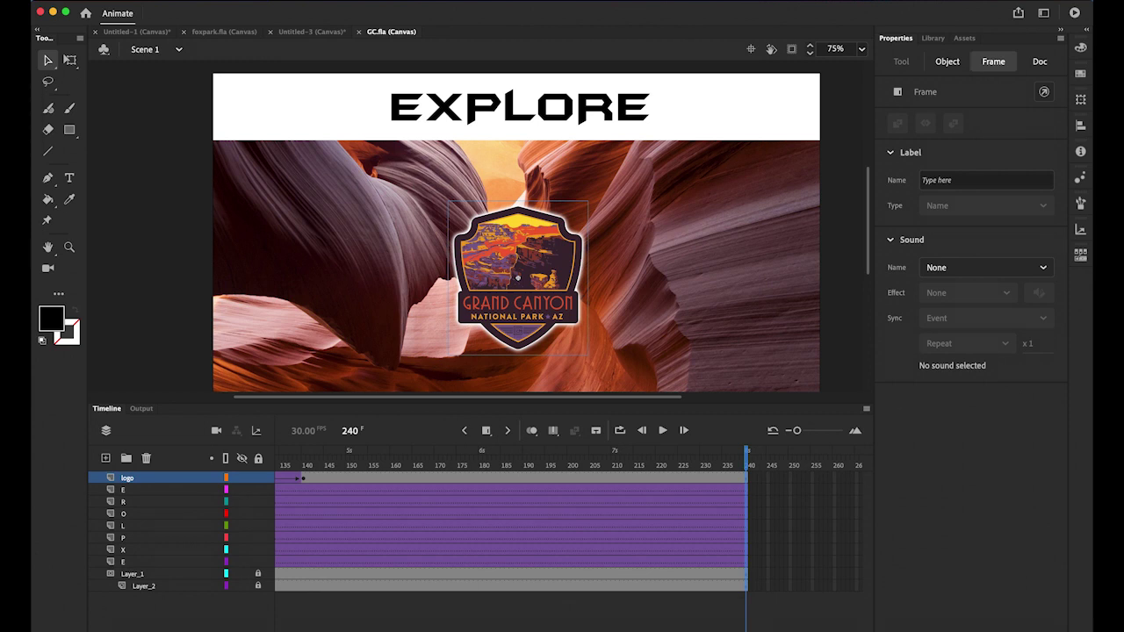
Step: Look at the Media Encoder queue, and in Animate set up a video export of the entire movie in H.264 format
{"action": "left_click", "coordinate": [1021, 611]}
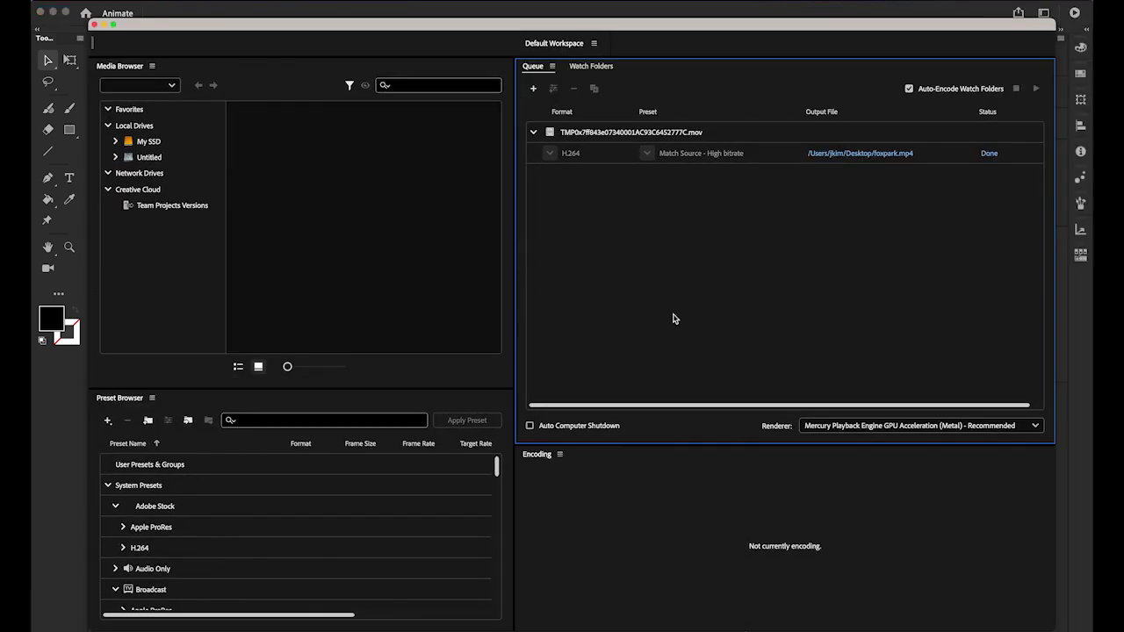
{"action": "left_click", "coordinate": [51, 447]}
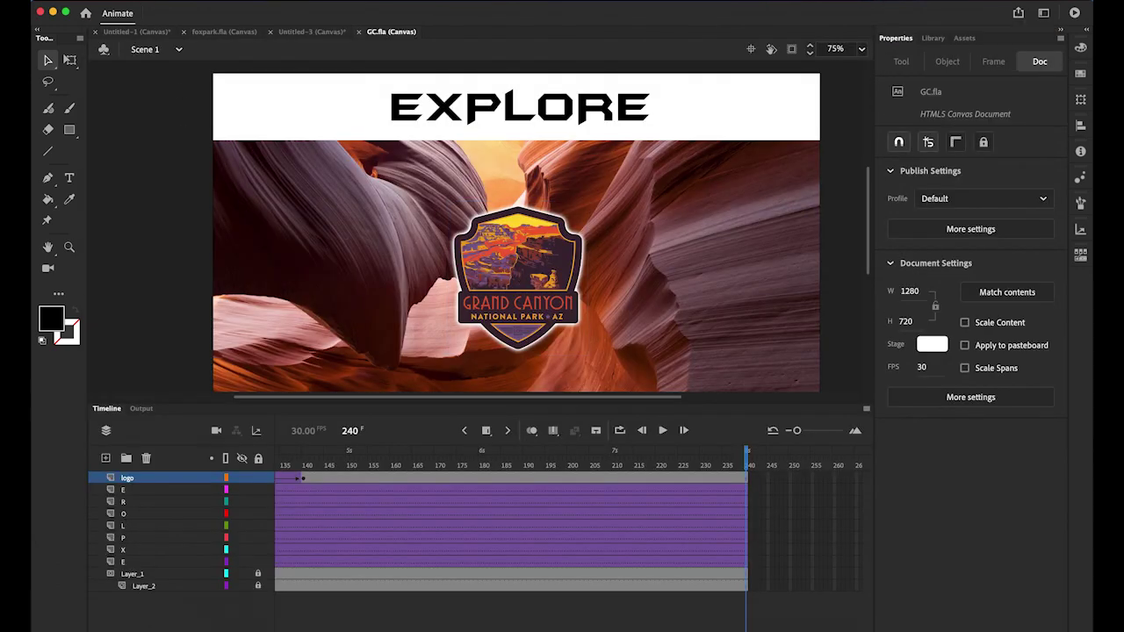
{"action": "left_click", "coordinate": [113, 1]}
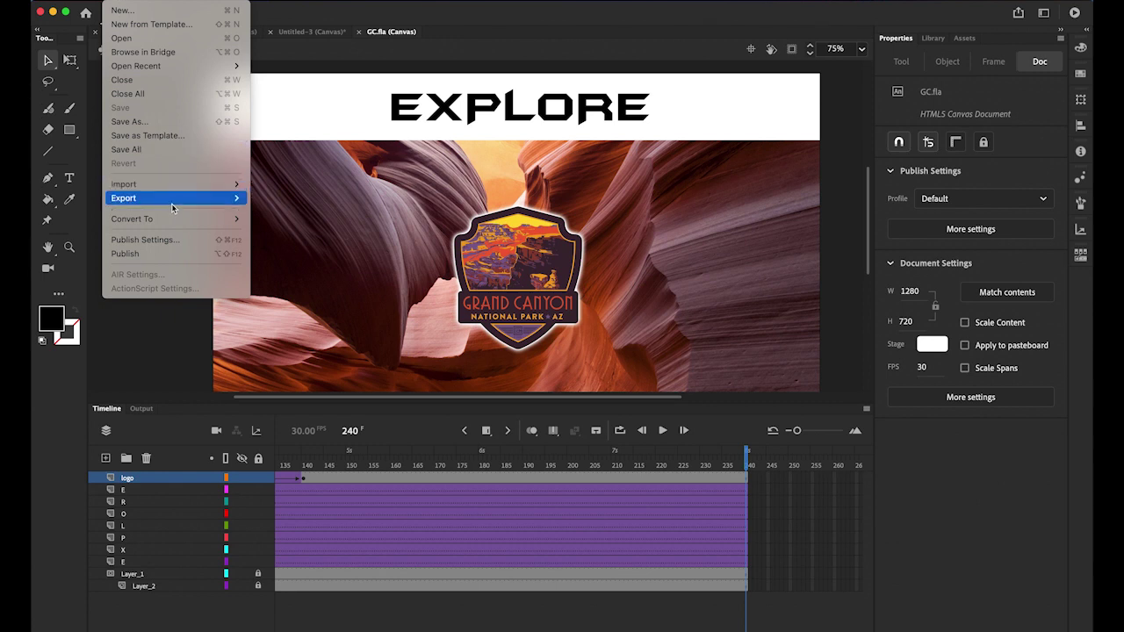
{"action": "mouse_move", "coordinate": [167, 198]}
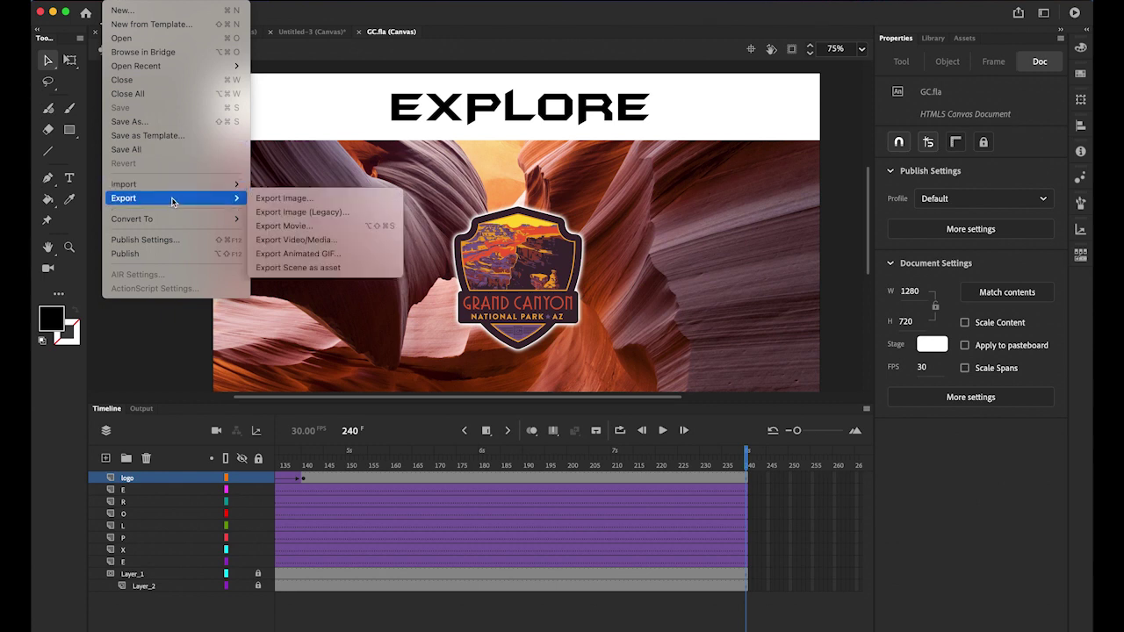
{"action": "left_click", "coordinate": [325, 244]}
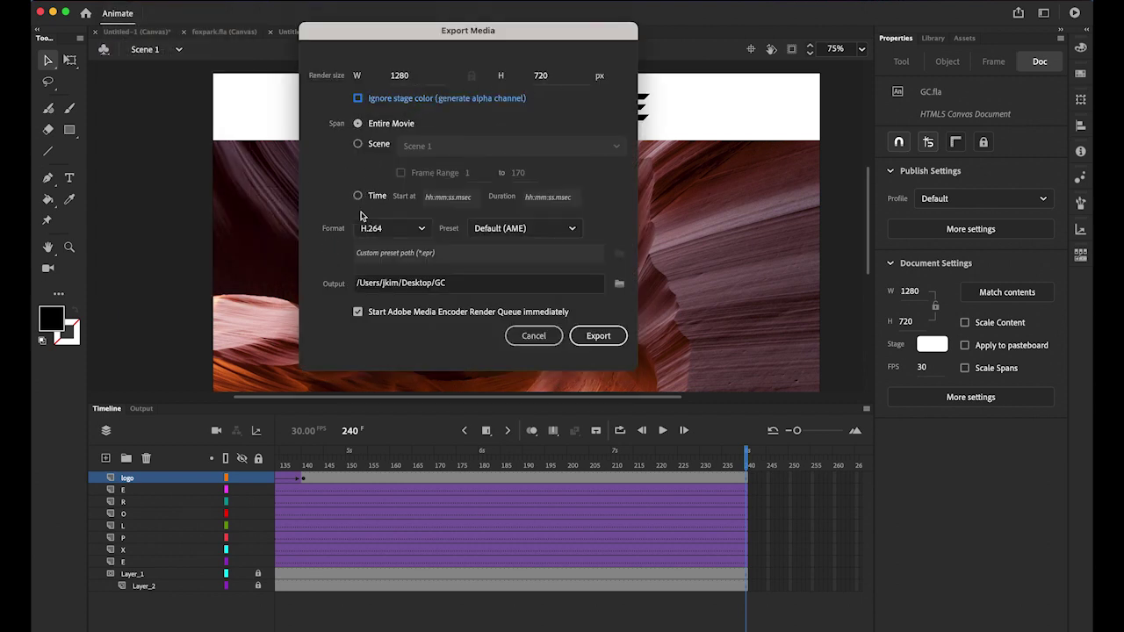
{"action": "left_click", "coordinate": [422, 230]}
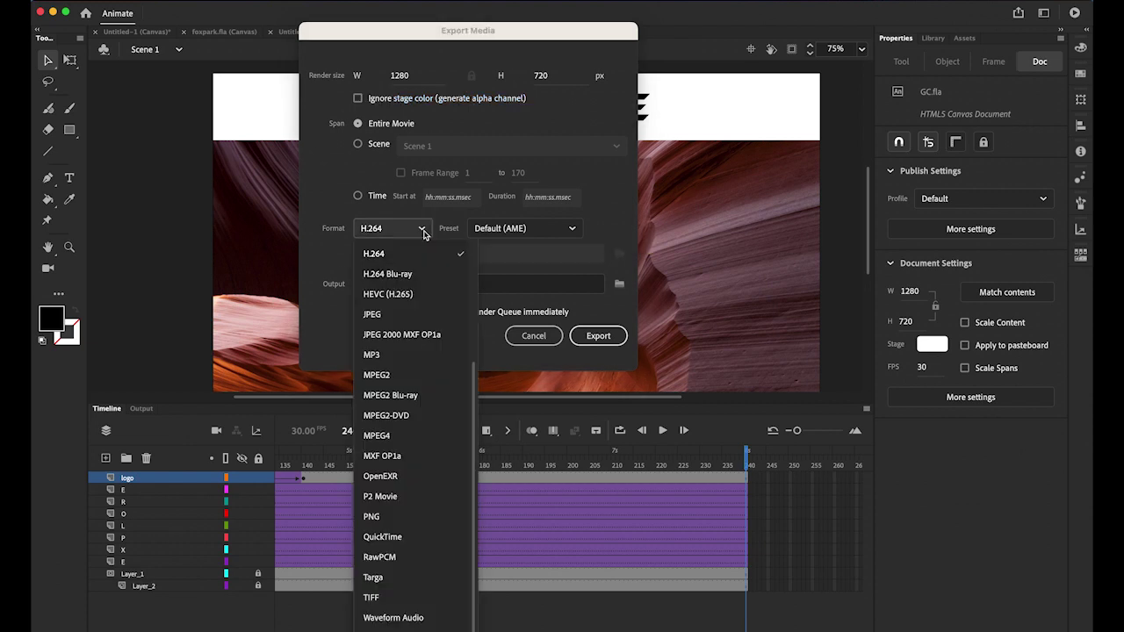
{"action": "left_click", "coordinate": [387, 256]}
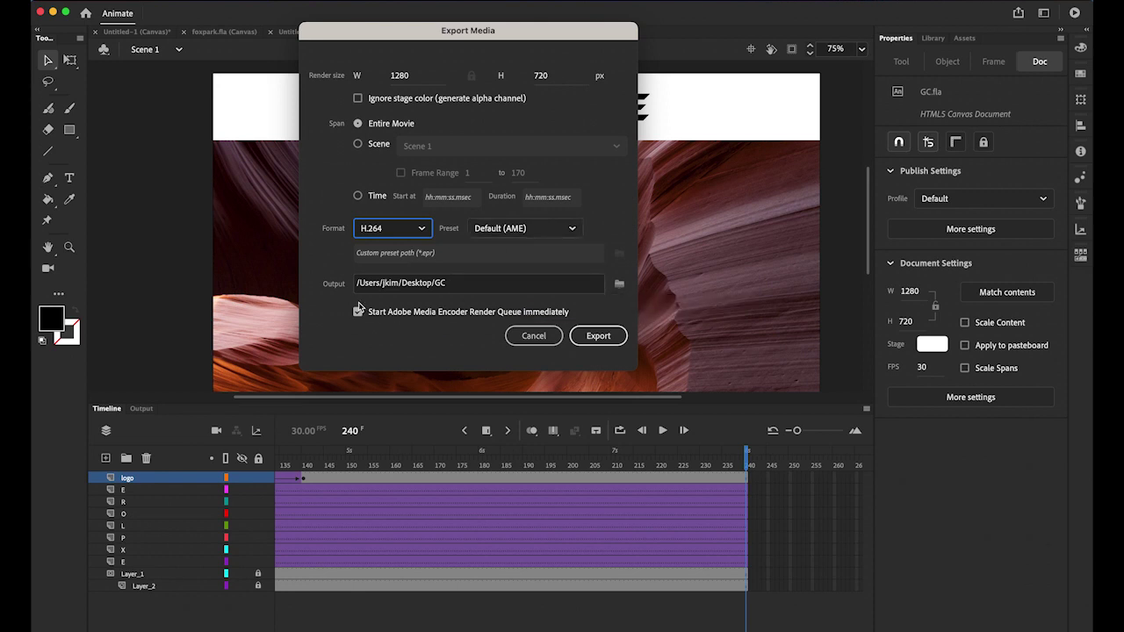
Step: Set the export destination to GC in the Shape Tween folder and export the video through Media Encoder
{"action": "left_click", "coordinate": [619, 285]}
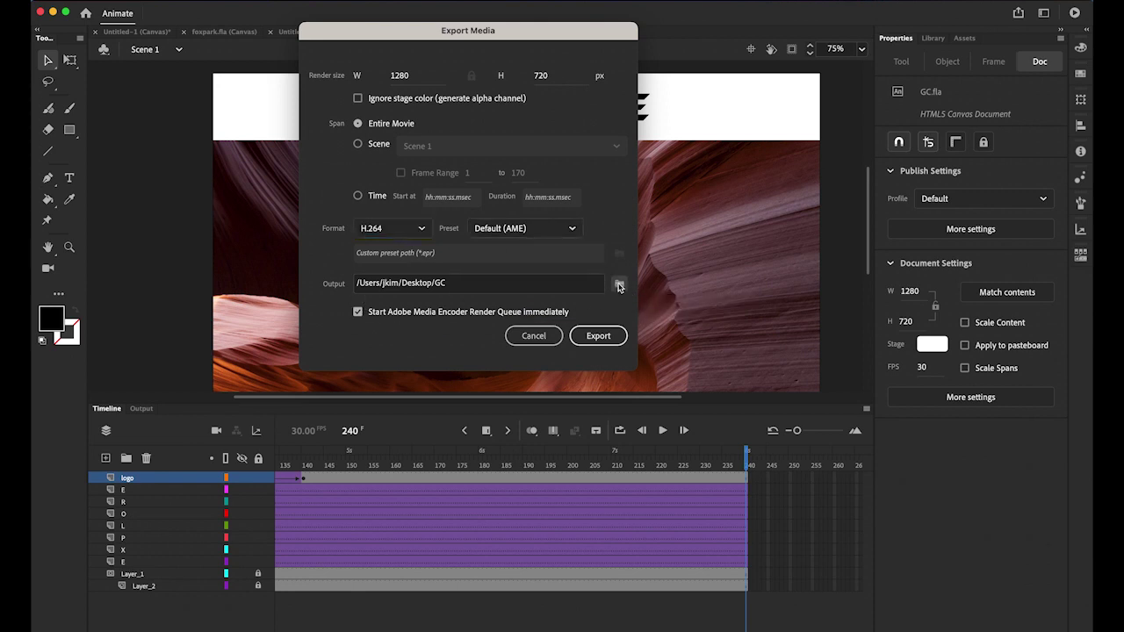
{"action": "left_click", "coordinate": [620, 121]}
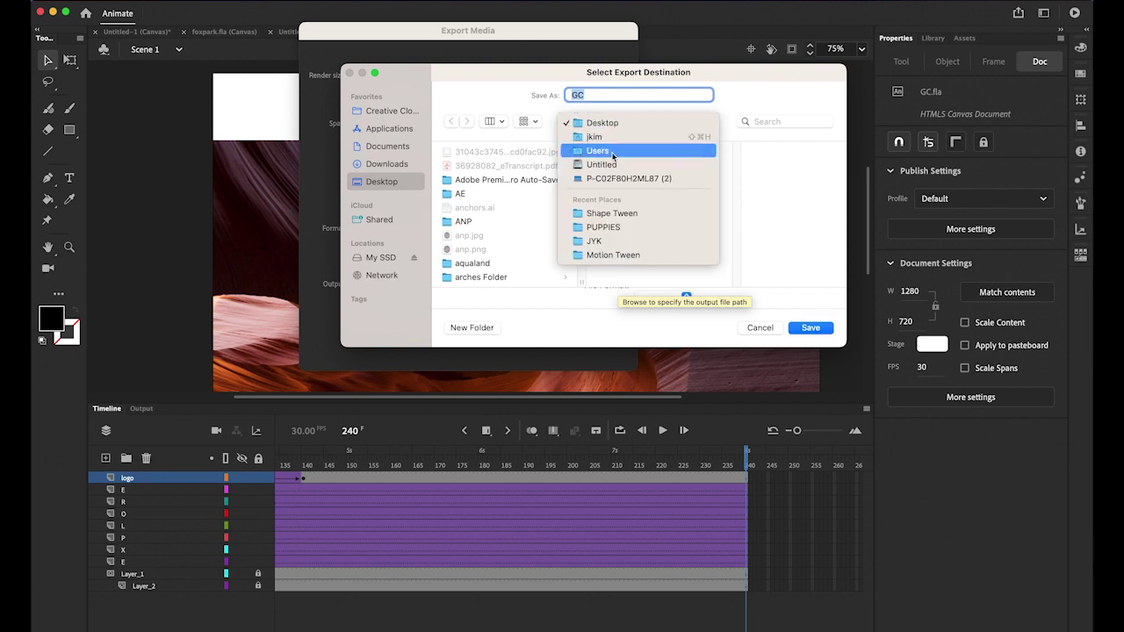
{"action": "left_click", "coordinate": [612, 215]}
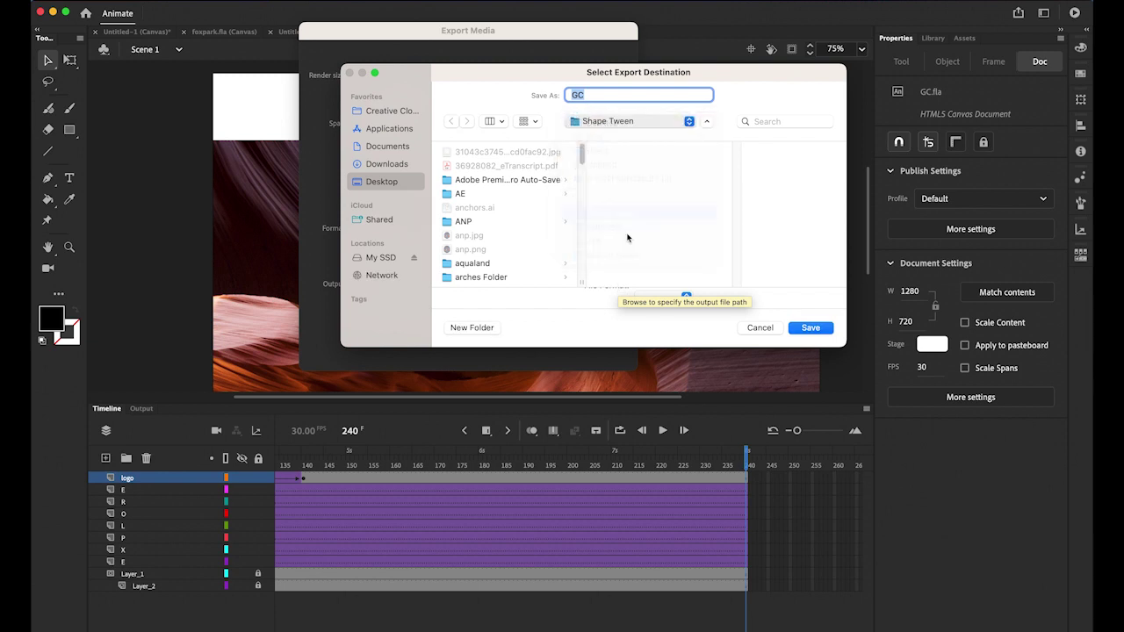
{"action": "left_click", "coordinate": [811, 330]}
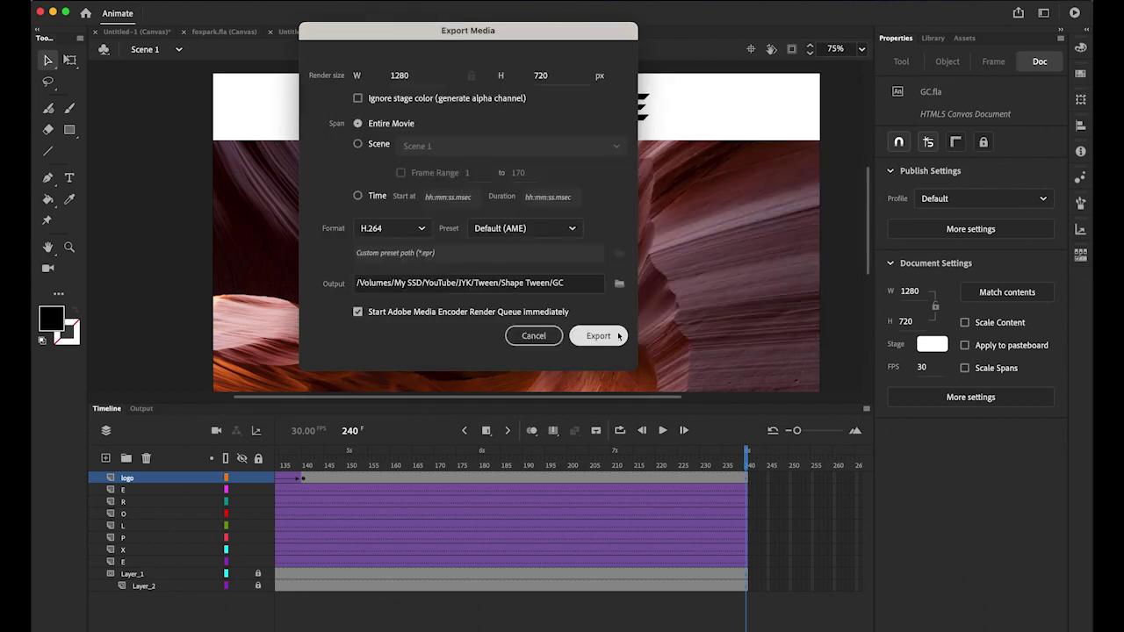
{"action": "left_click", "coordinate": [598, 335]}
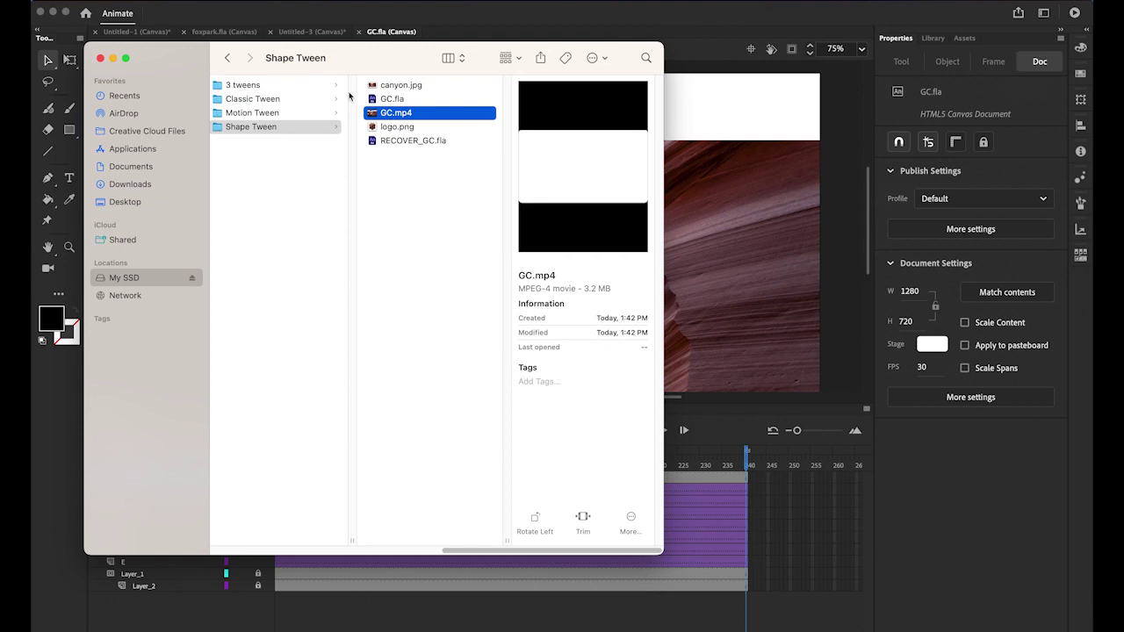
Step: Open the exported GC.mp4 from the Shape Tween folder, move the playback controls aside and play the video through, restarting it once
{"action": "double_click", "coordinate": [372, 117]}
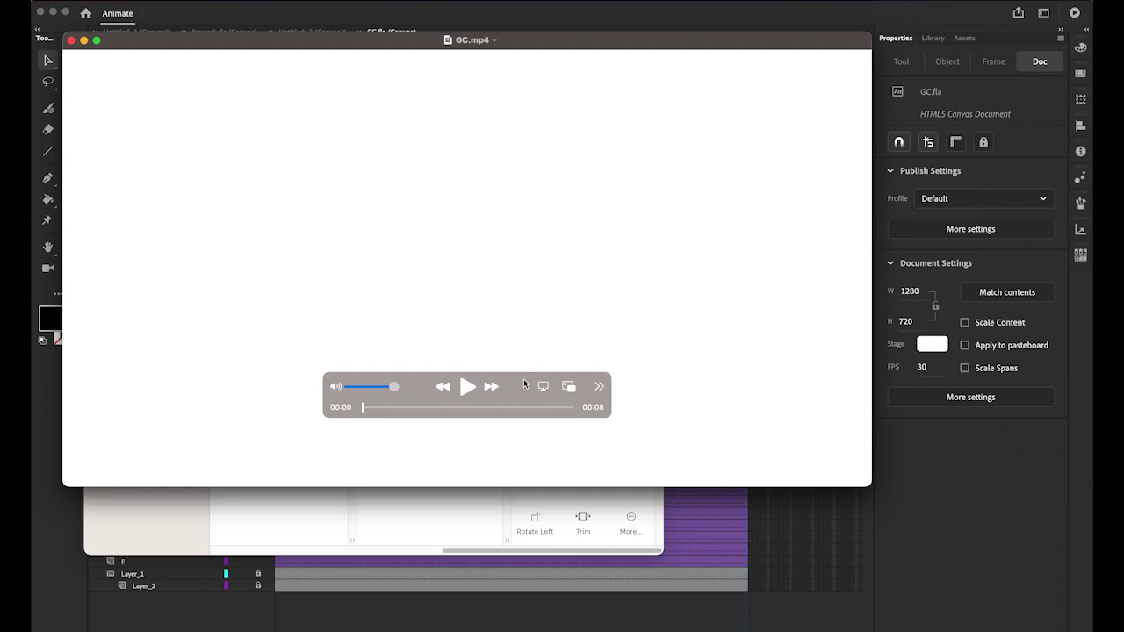
{"action": "left_click_drag", "start_coordinate": [531, 393], "coordinate": [766, 457]}
{"action": "left_click", "coordinate": [703, 450]}
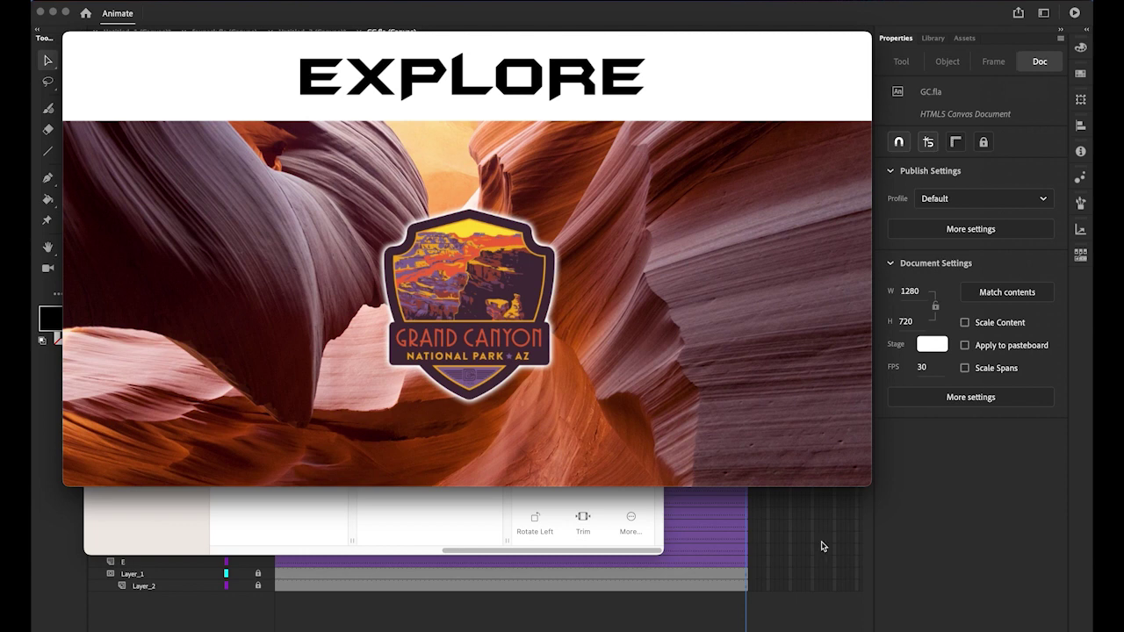
{"action": "left_click", "coordinate": [704, 452]}
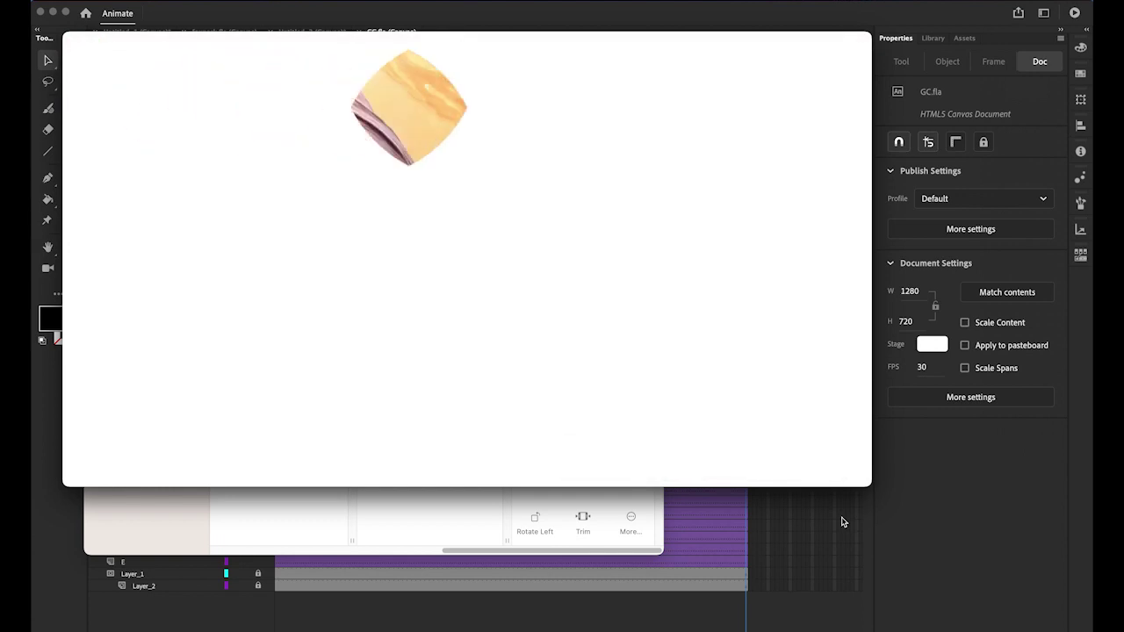